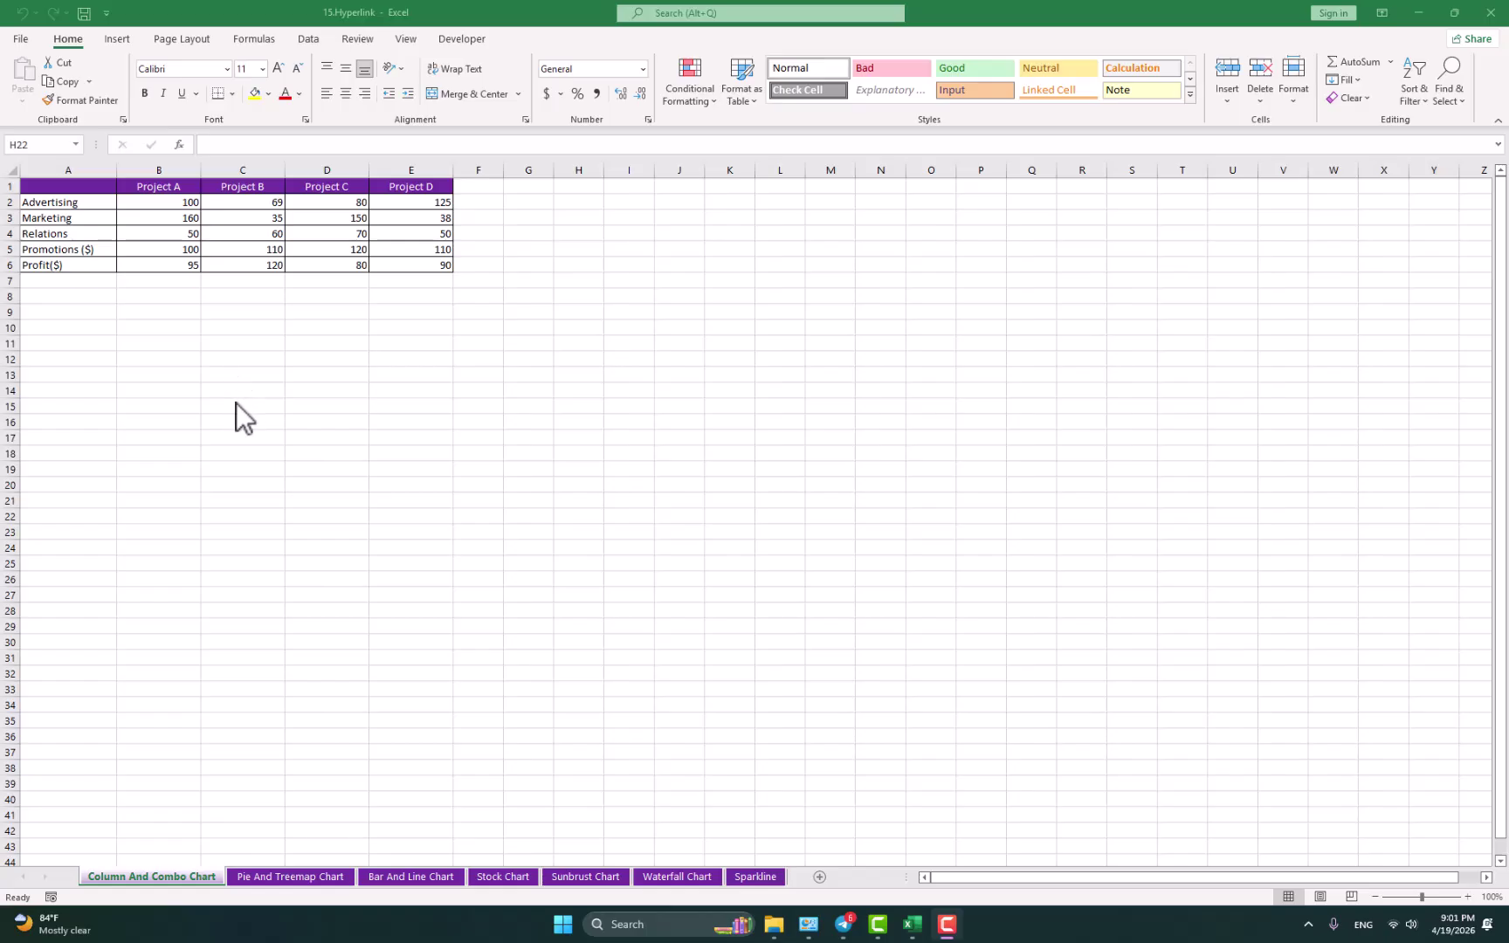
# Step: Add a new worksheet, place it before the Column And Combo Chart sheet, and rename it Content
pyautogui.click(821, 877)
pyautogui.moveTo(256, 876); pyautogui.dragTo(91, 880)
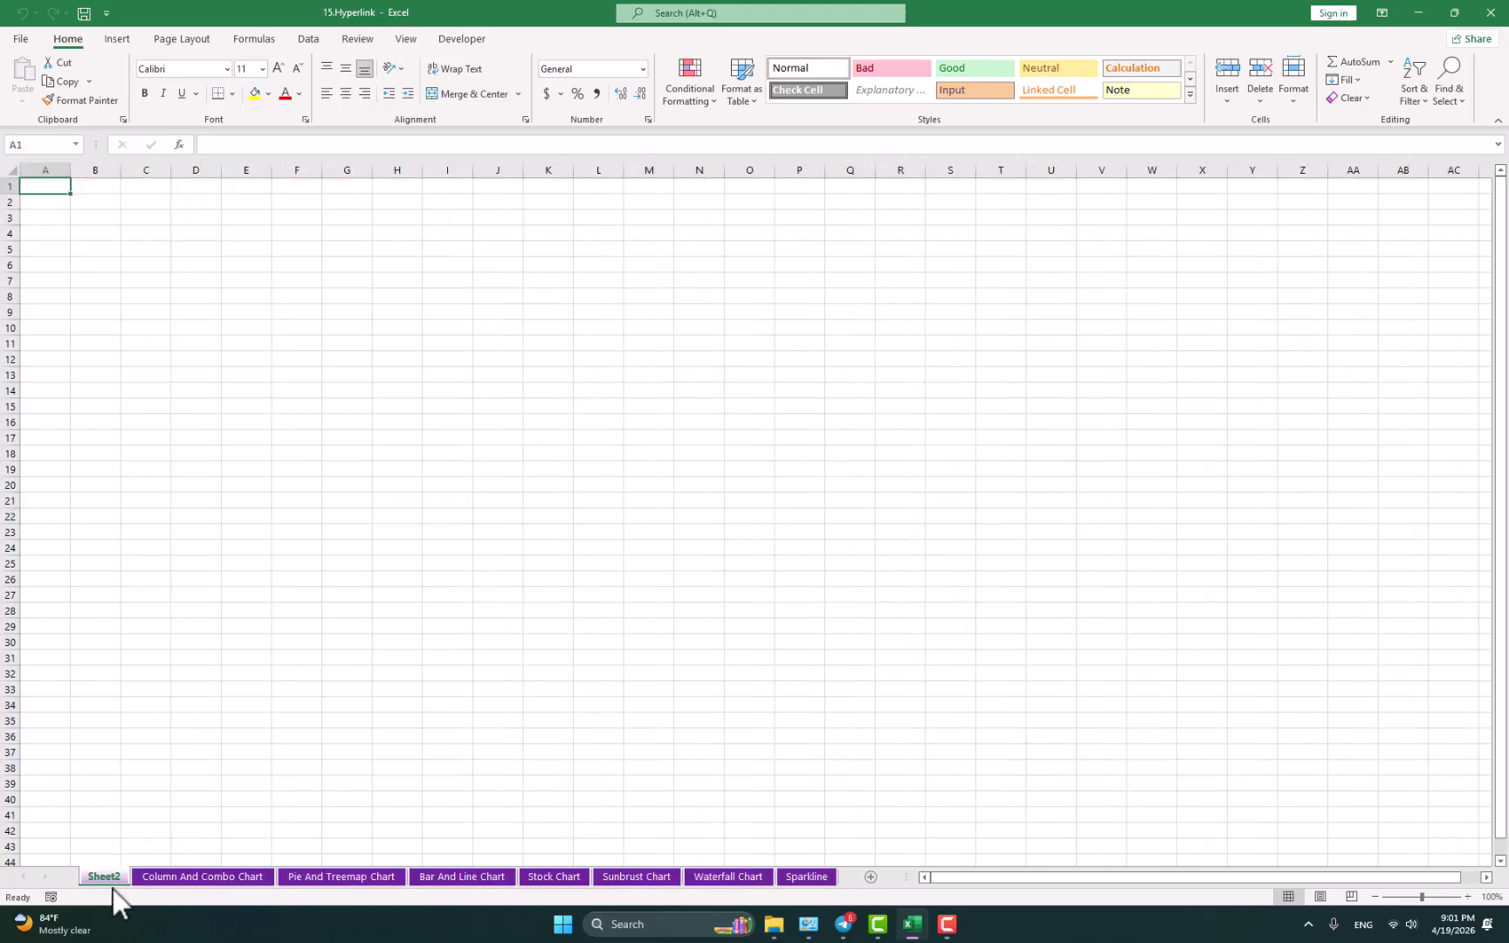
pyautogui.rightClick(108, 875)
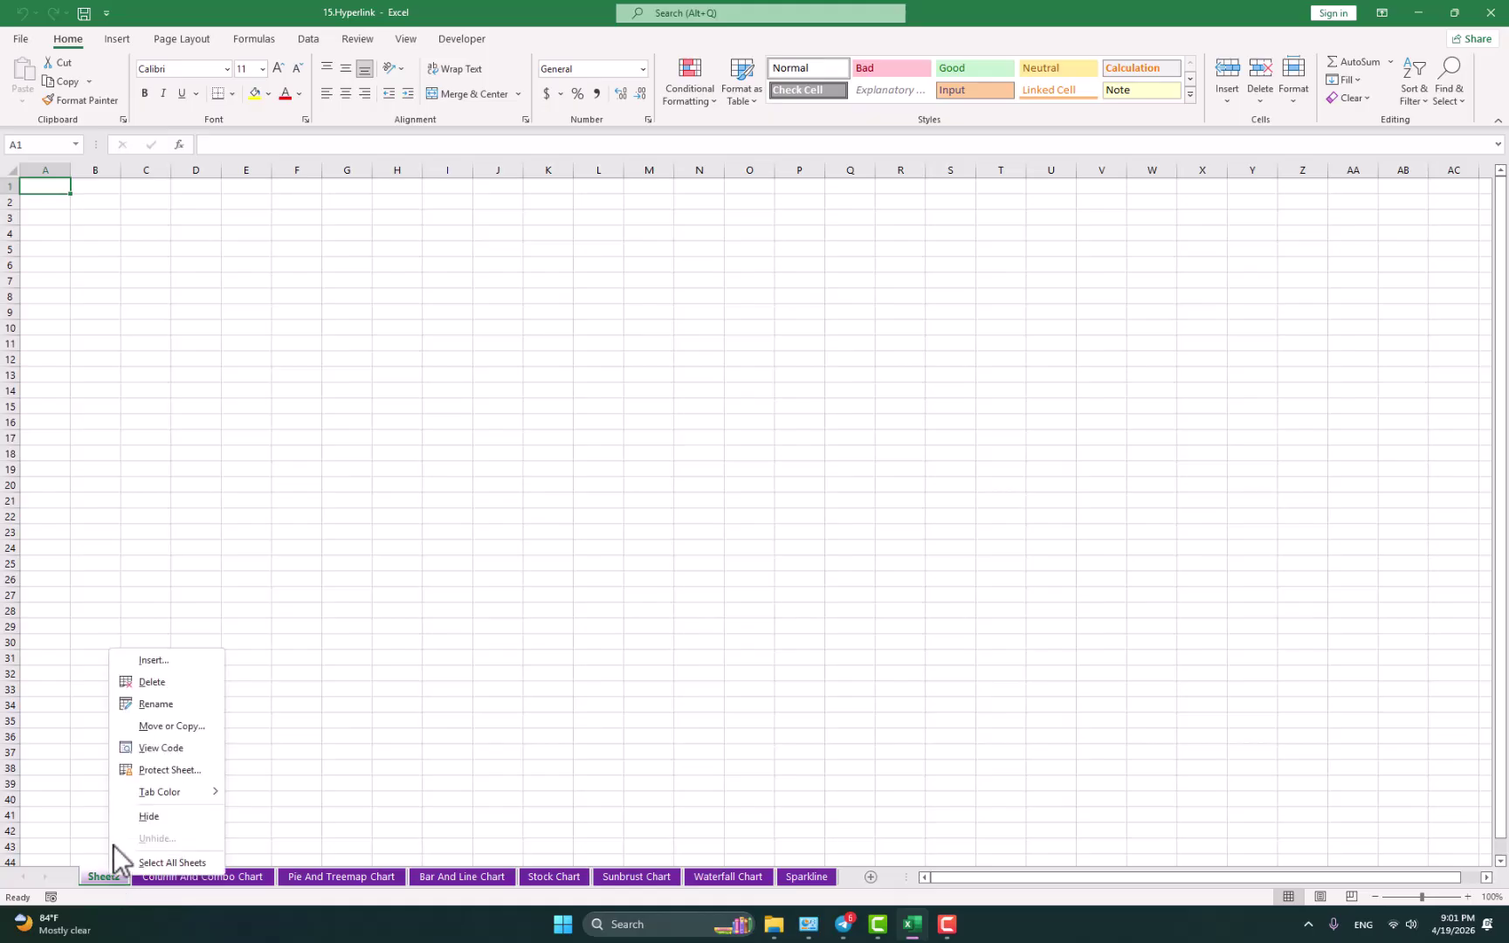
pyautogui.click(146, 704)
pyautogui.write('Content')
pyautogui.press('Return')
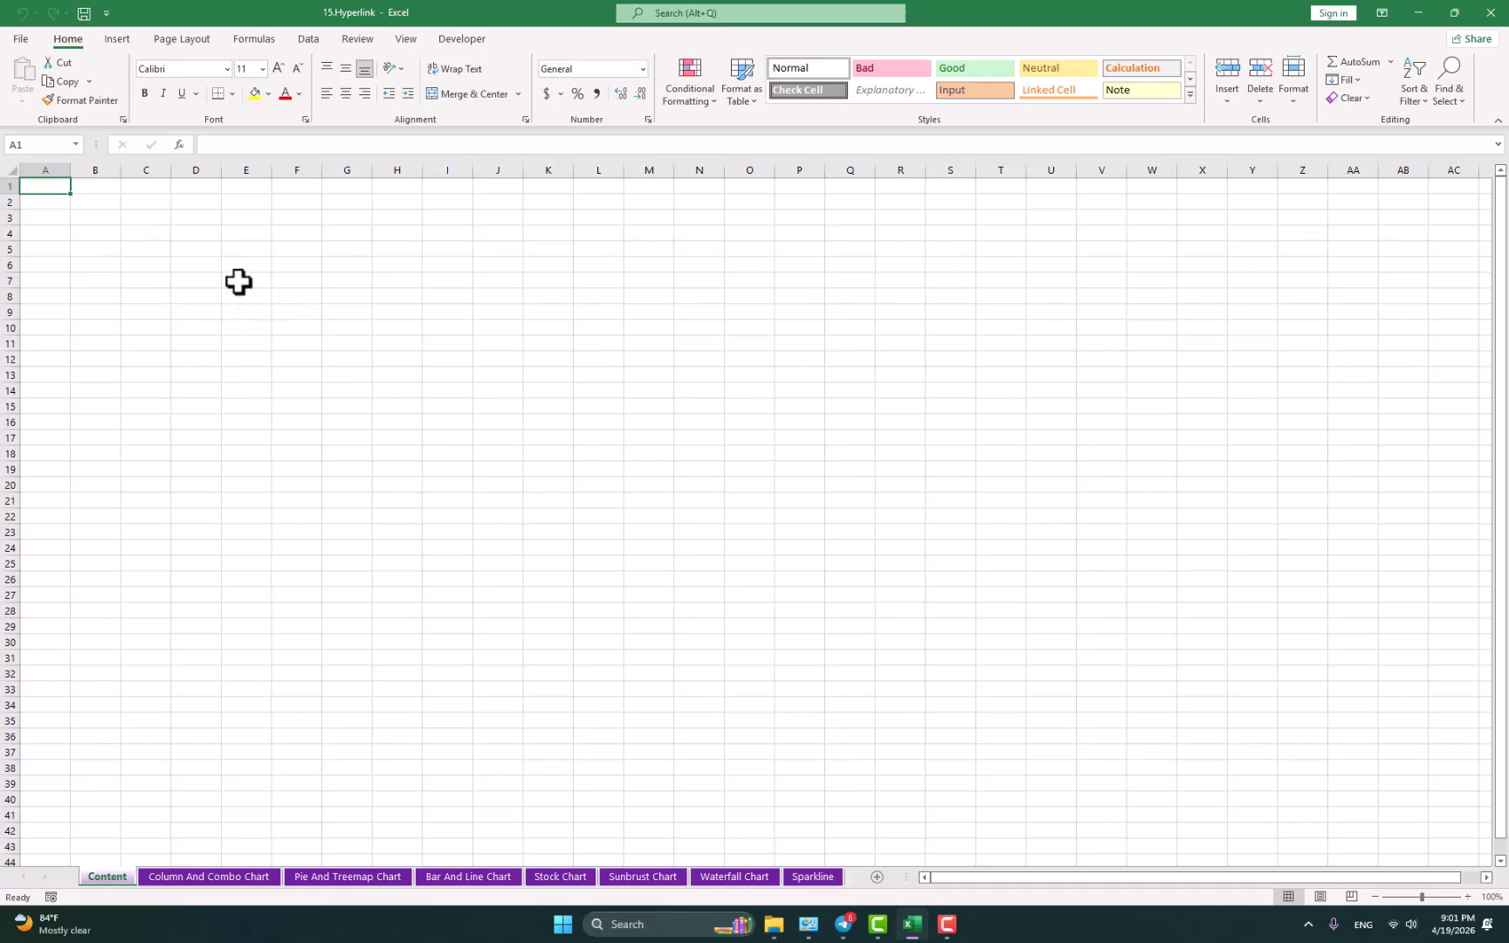
# Step: Look through the chart sheets from Column And Combo Chart to Sunbrust Chart and return to the Content sheet
pyautogui.click(201, 876)
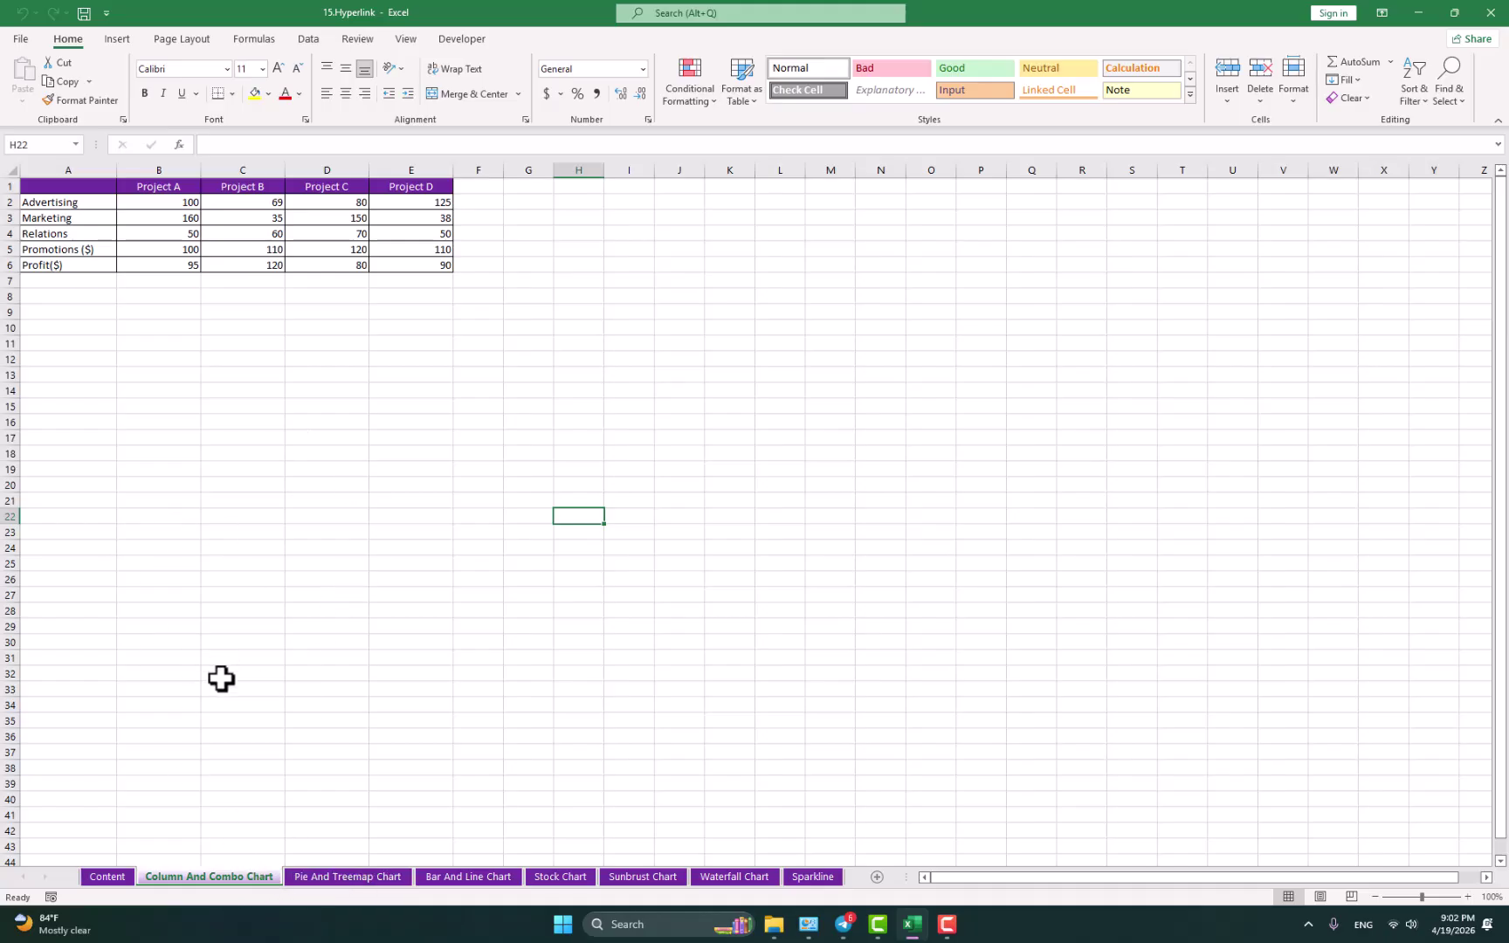
pyautogui.click(350, 877)
pyautogui.click(246, 877)
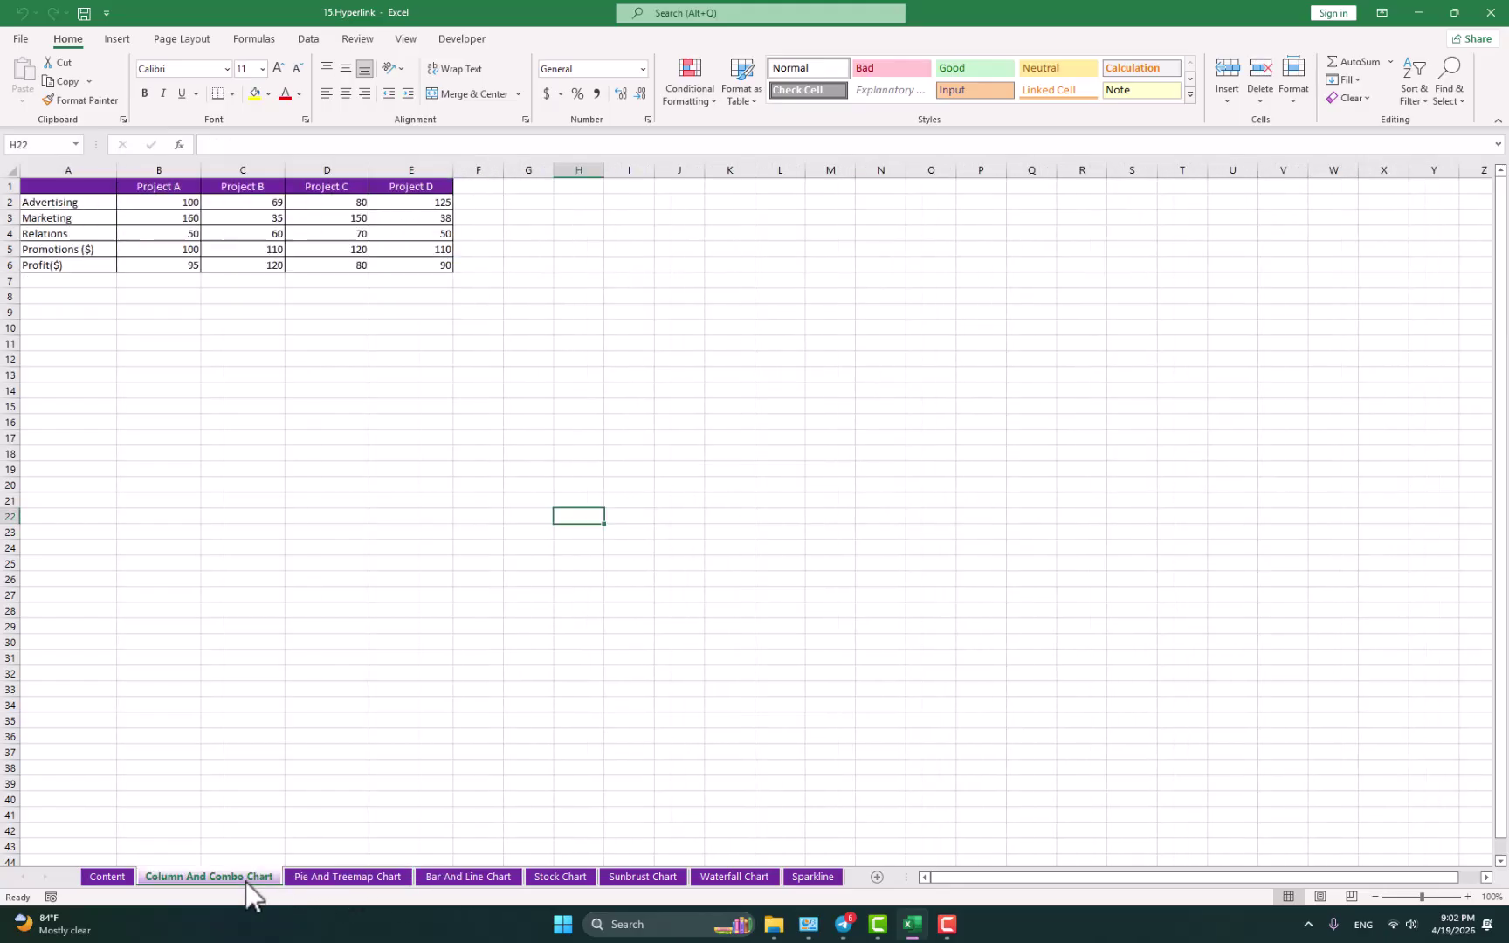
pyautogui.click(468, 876)
pyautogui.click(560, 876)
pyautogui.click(636, 875)
pyautogui.click(560, 876)
pyautogui.click(468, 876)
pyautogui.click(348, 877)
pyautogui.click(201, 876)
pyautogui.click(123, 880)
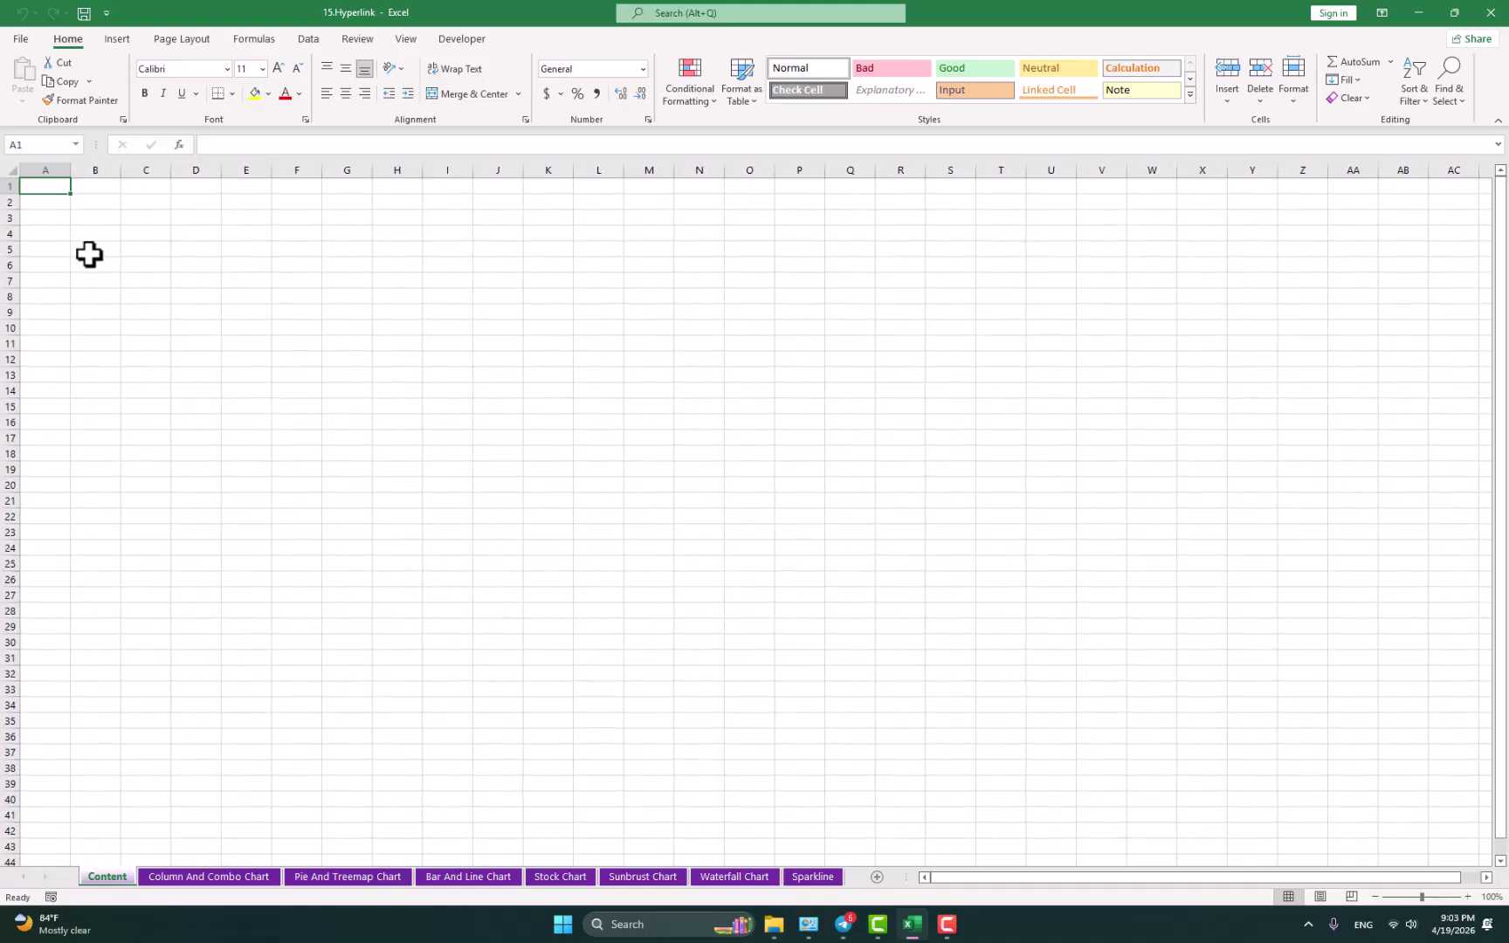
# Step: Enter the heading Sheet Name in A1, widen column A to fit it, and fill the cell yellow
pyautogui.press('Delete')
pyautogui.scroll(6, 96, 245)
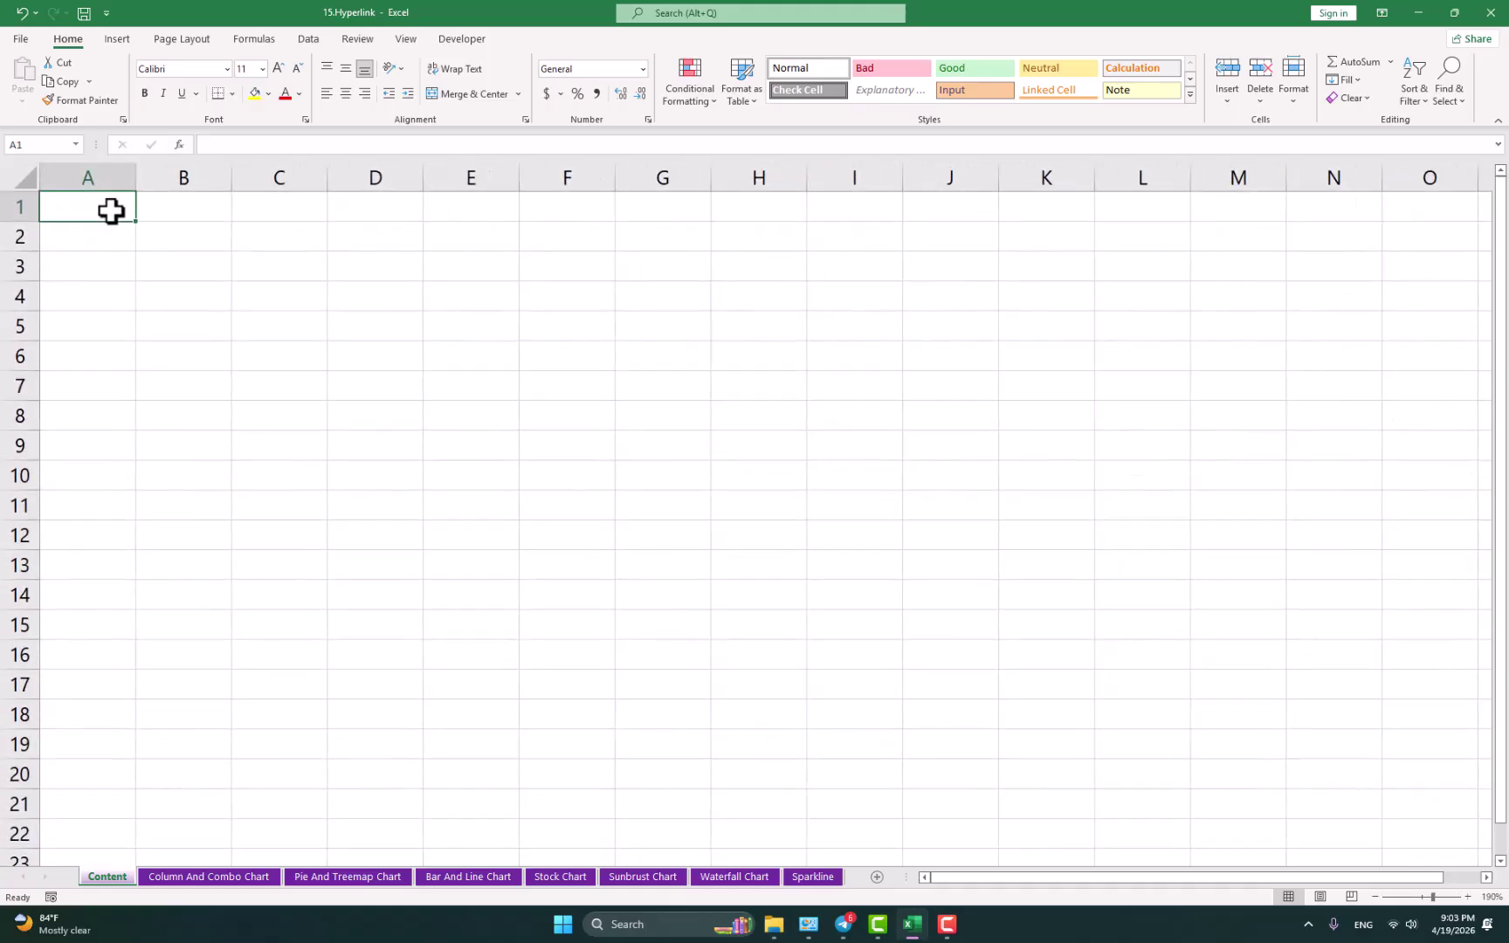
pyautogui.write('C')
pyautogui.press('BackSpace')
pyautogui.write('Sheet Name')
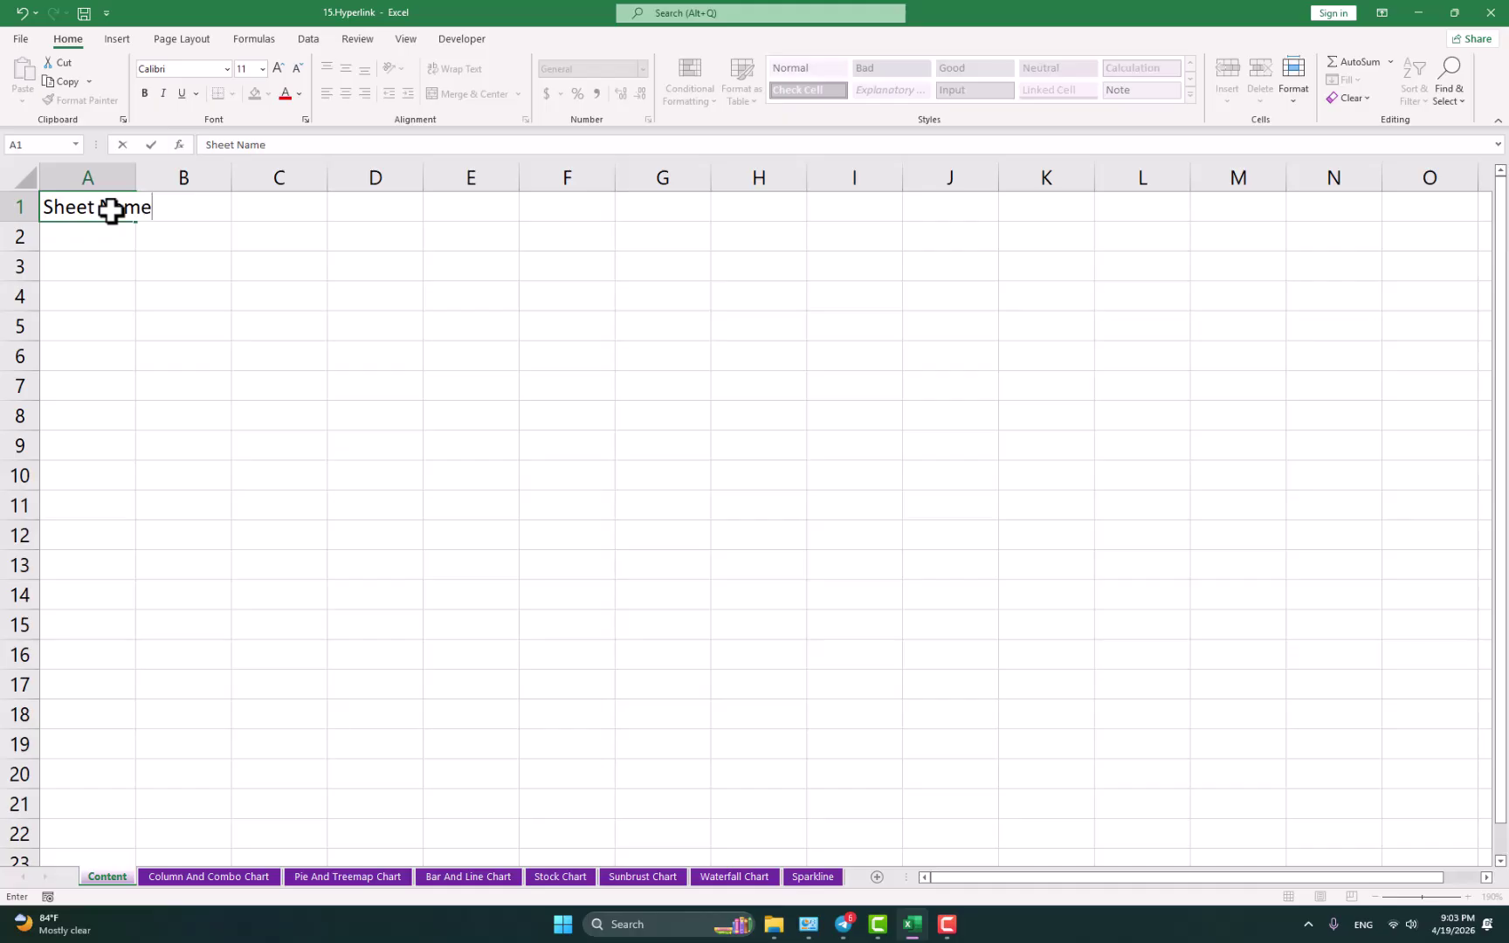
pyautogui.press('Return')
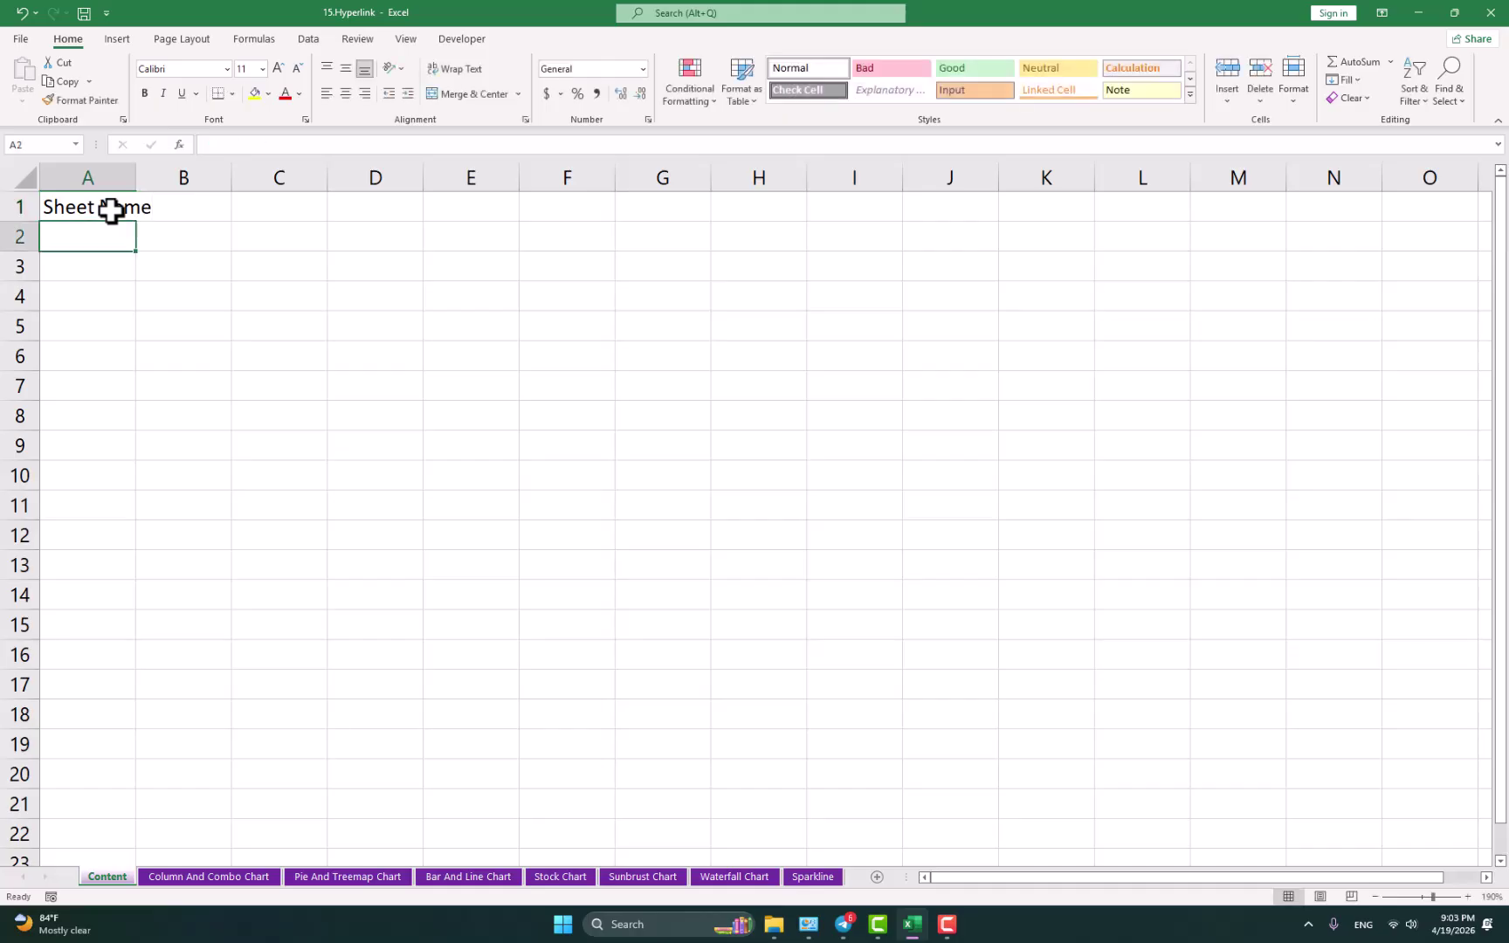
pyautogui.moveTo(136, 178); pyautogui.dragTo(176, 178)
pyautogui.press('Up')
pyautogui.click(254, 94)
# Step: List the sheet names Column, Pie, Bar and Stock in cells A2 to A5
pyautogui.click(136, 239)
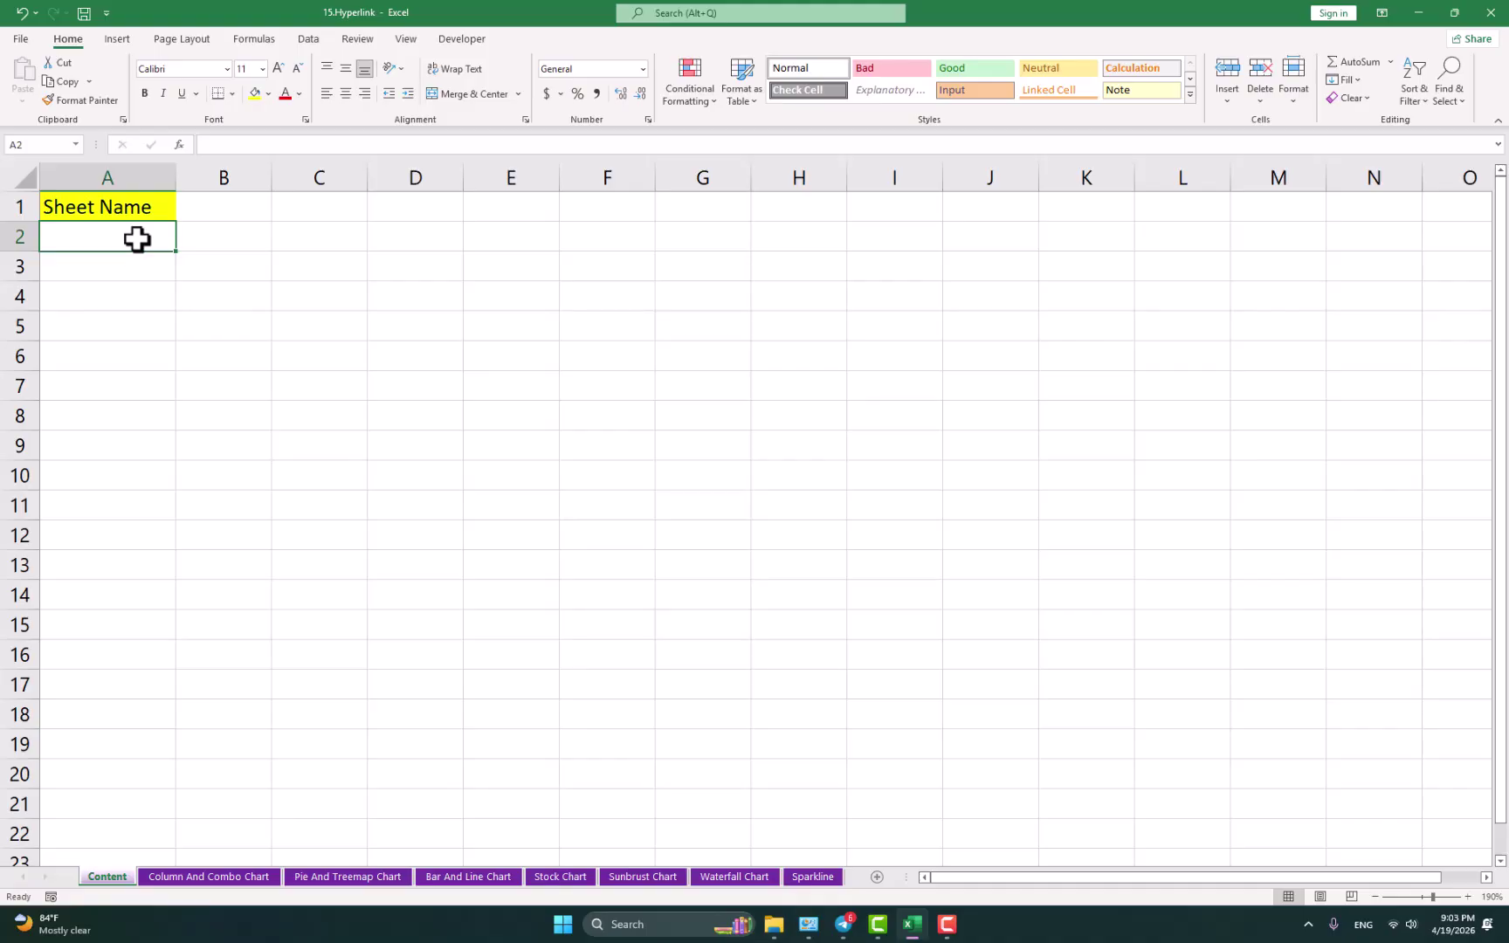
pyautogui.write('Column')
pyautogui.press('Return')
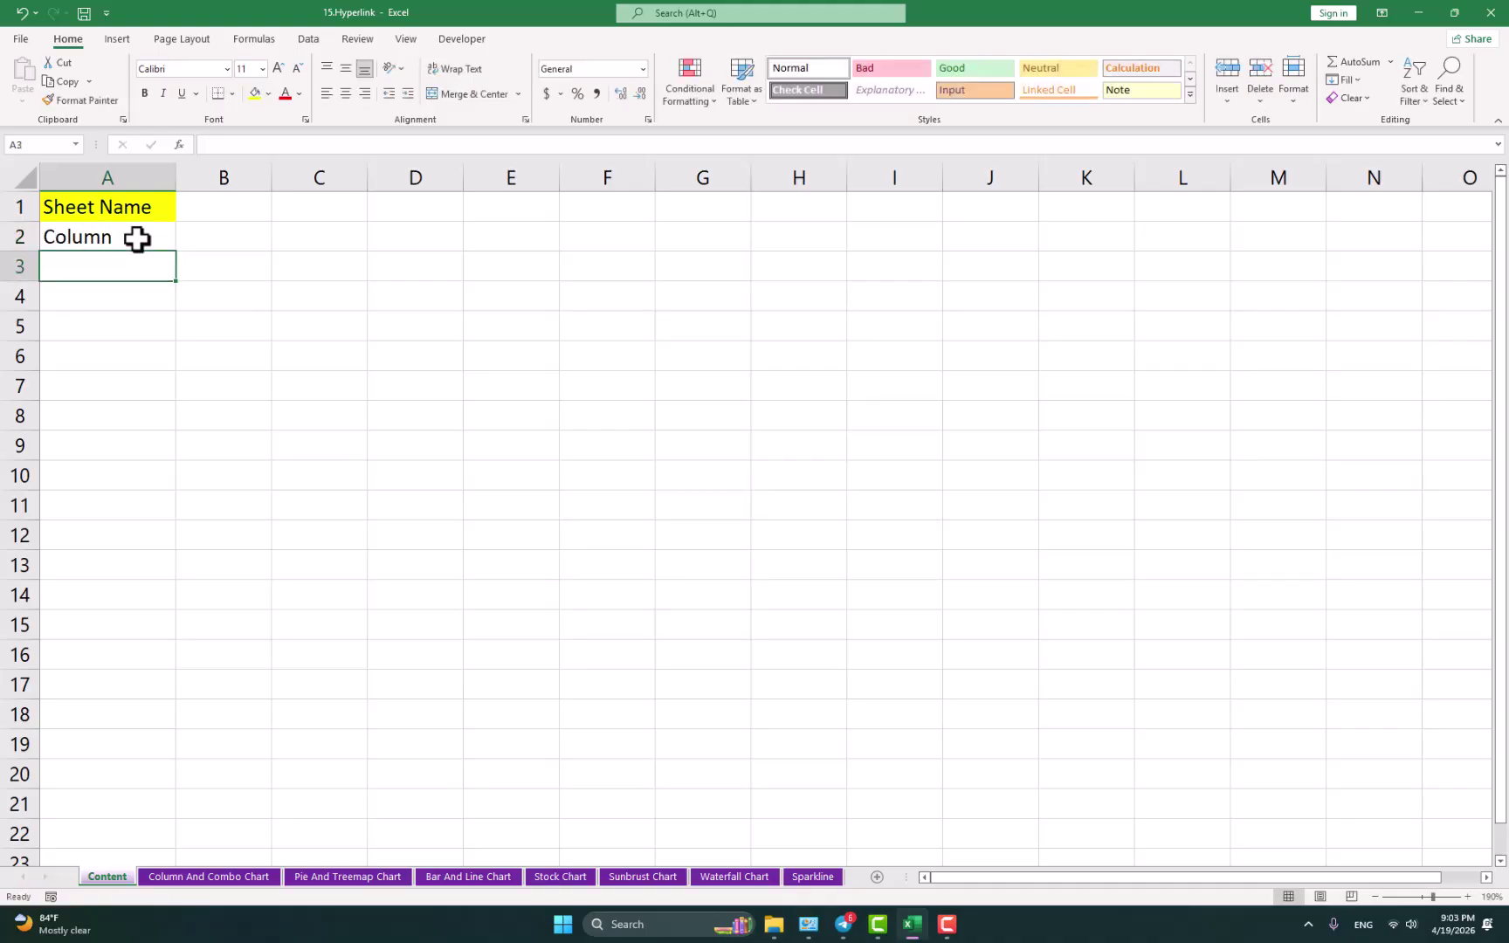
pyautogui.click(97, 225)
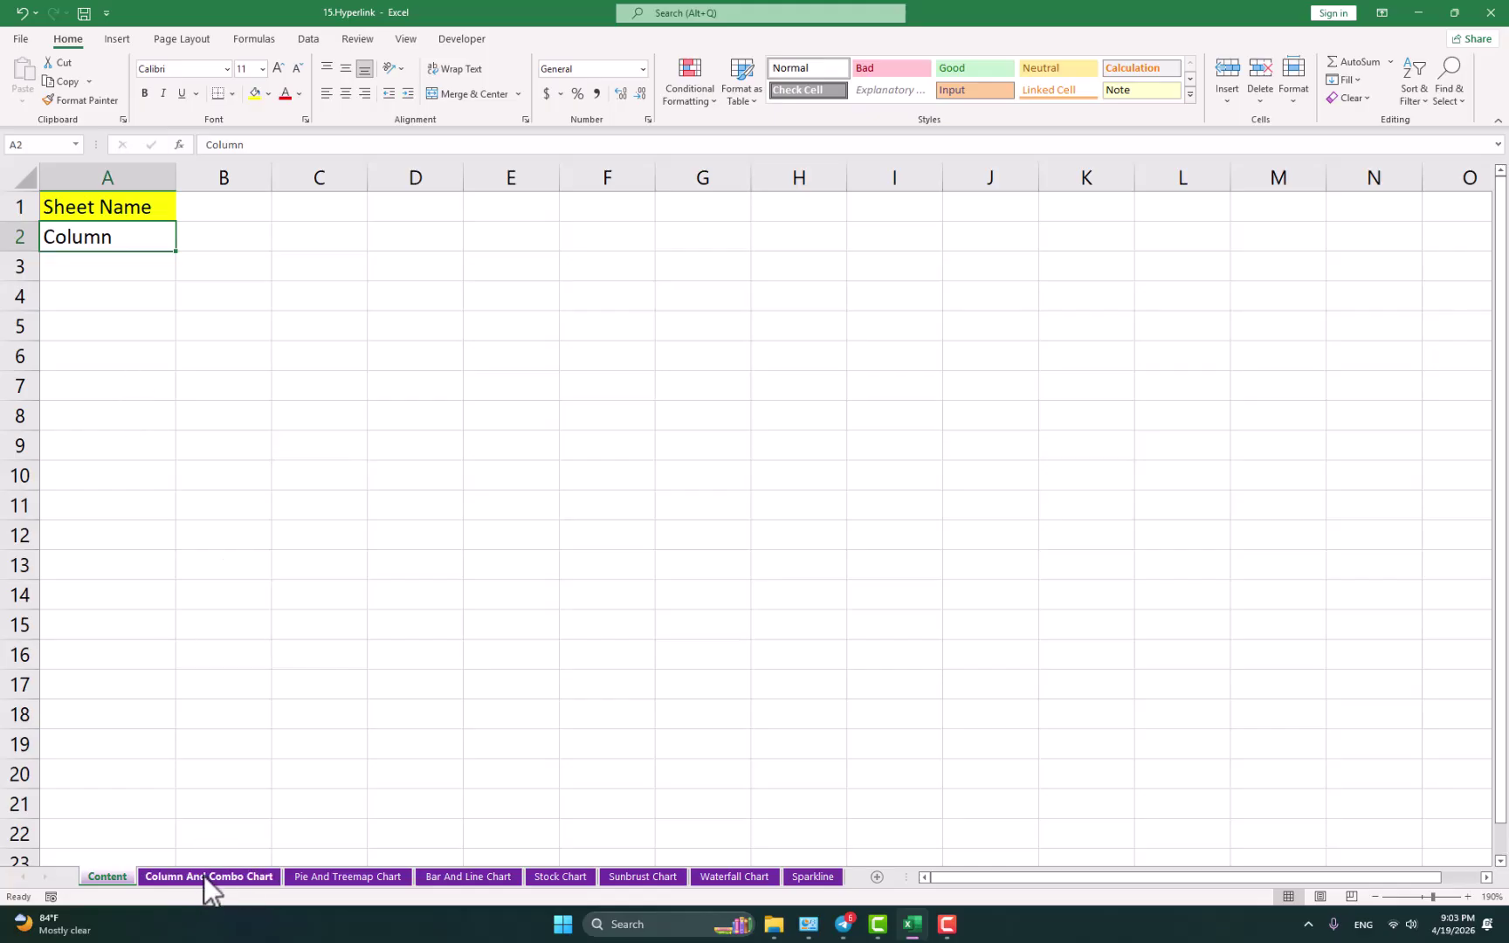
pyautogui.click(136, 275)
pyautogui.write('Pie')
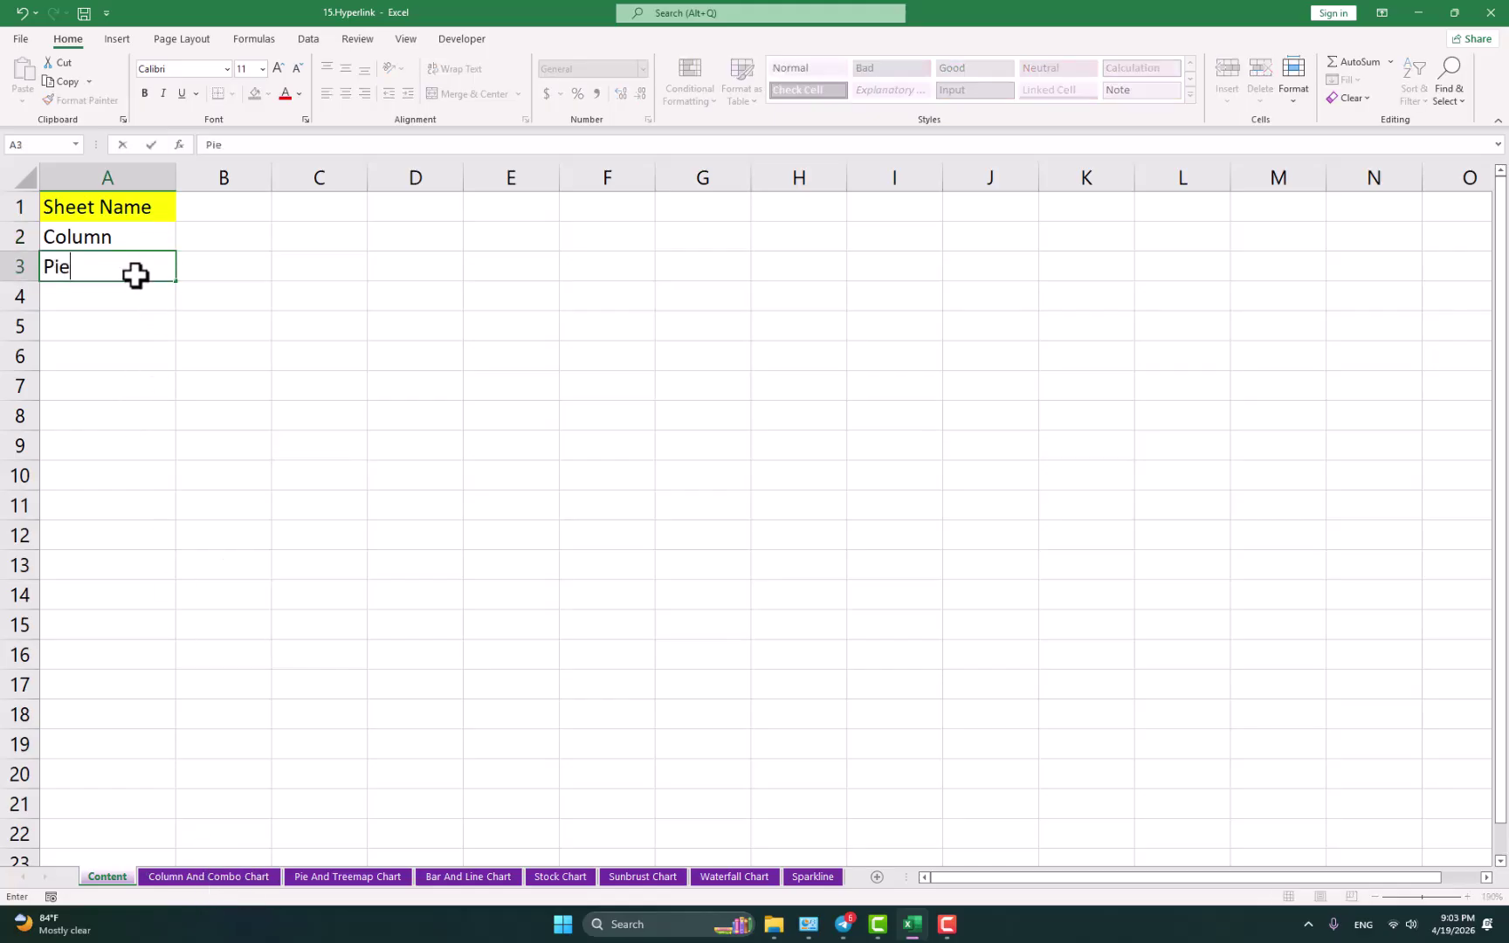
pyautogui.press('Return')
pyautogui.write('Bar')
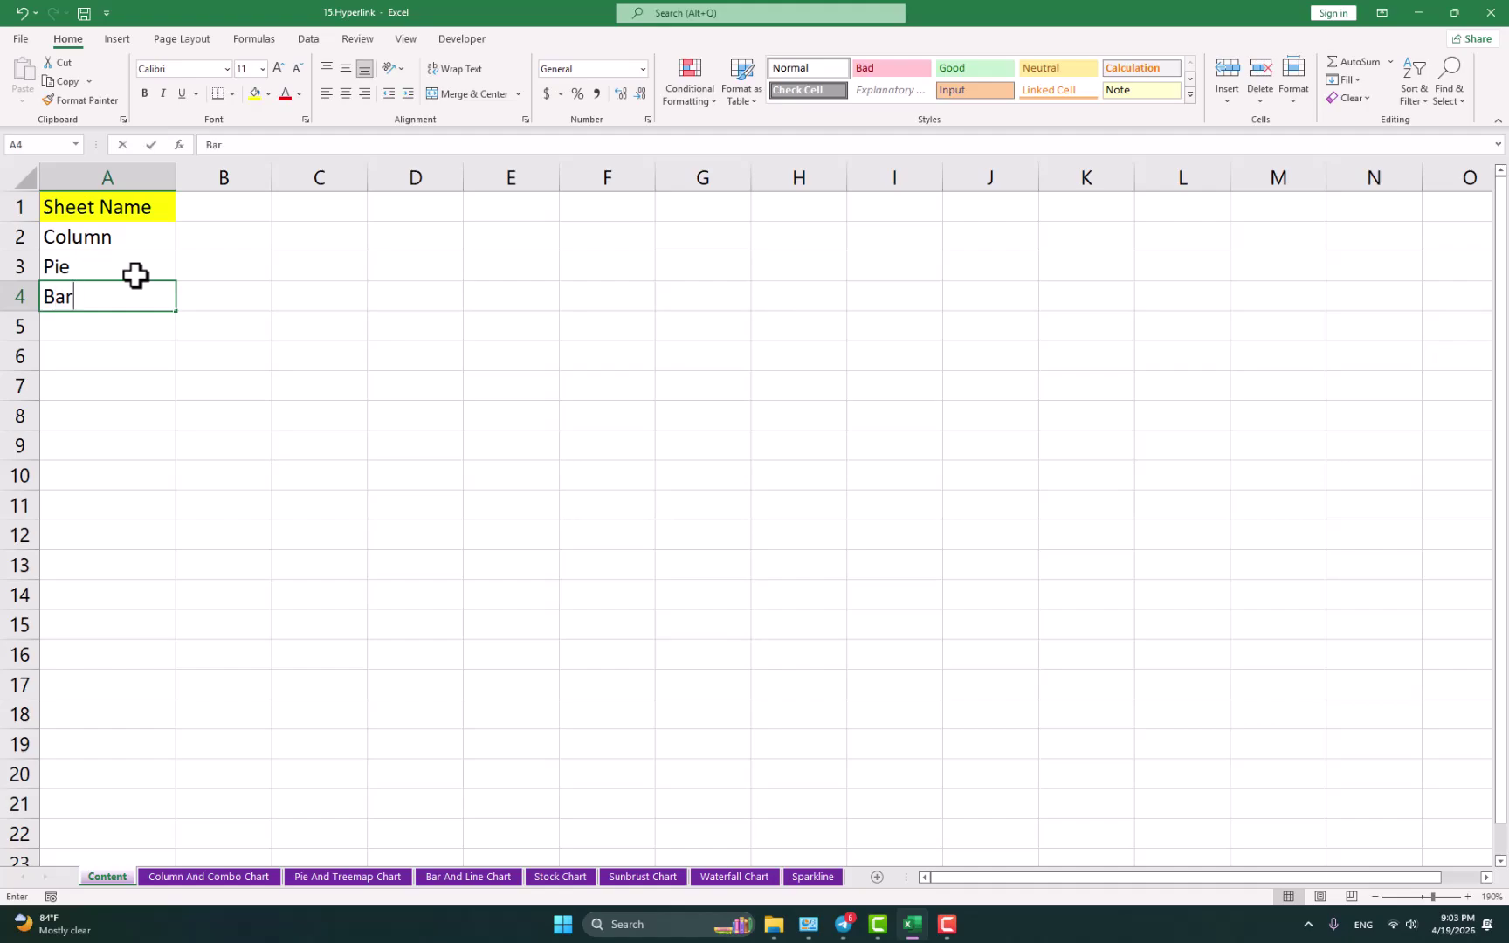
pyautogui.press('Return')
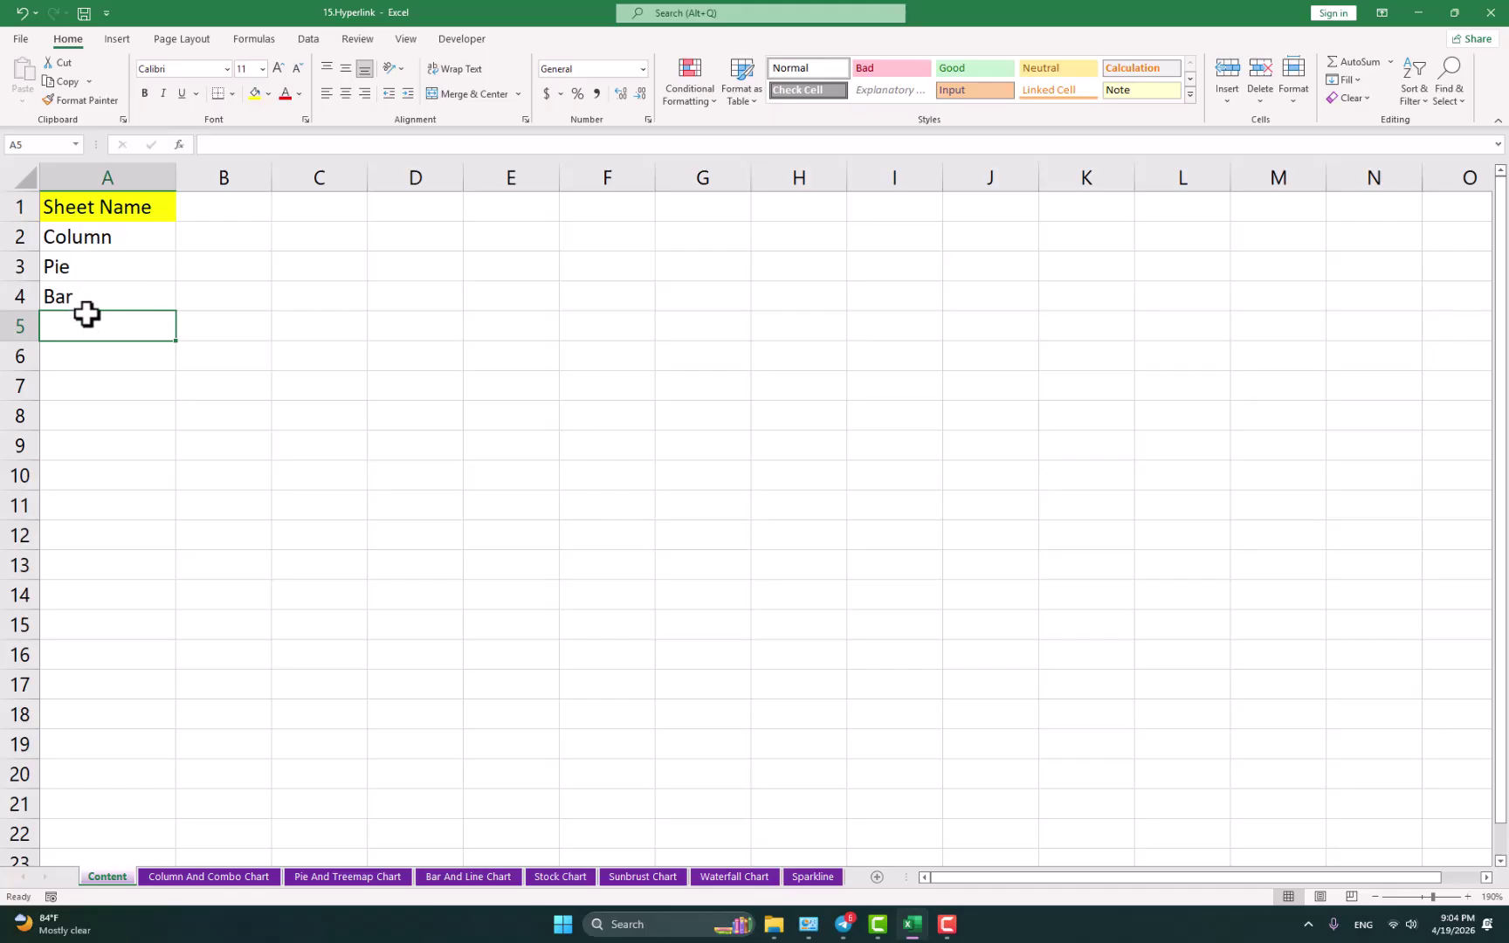
pyautogui.write('Stock')
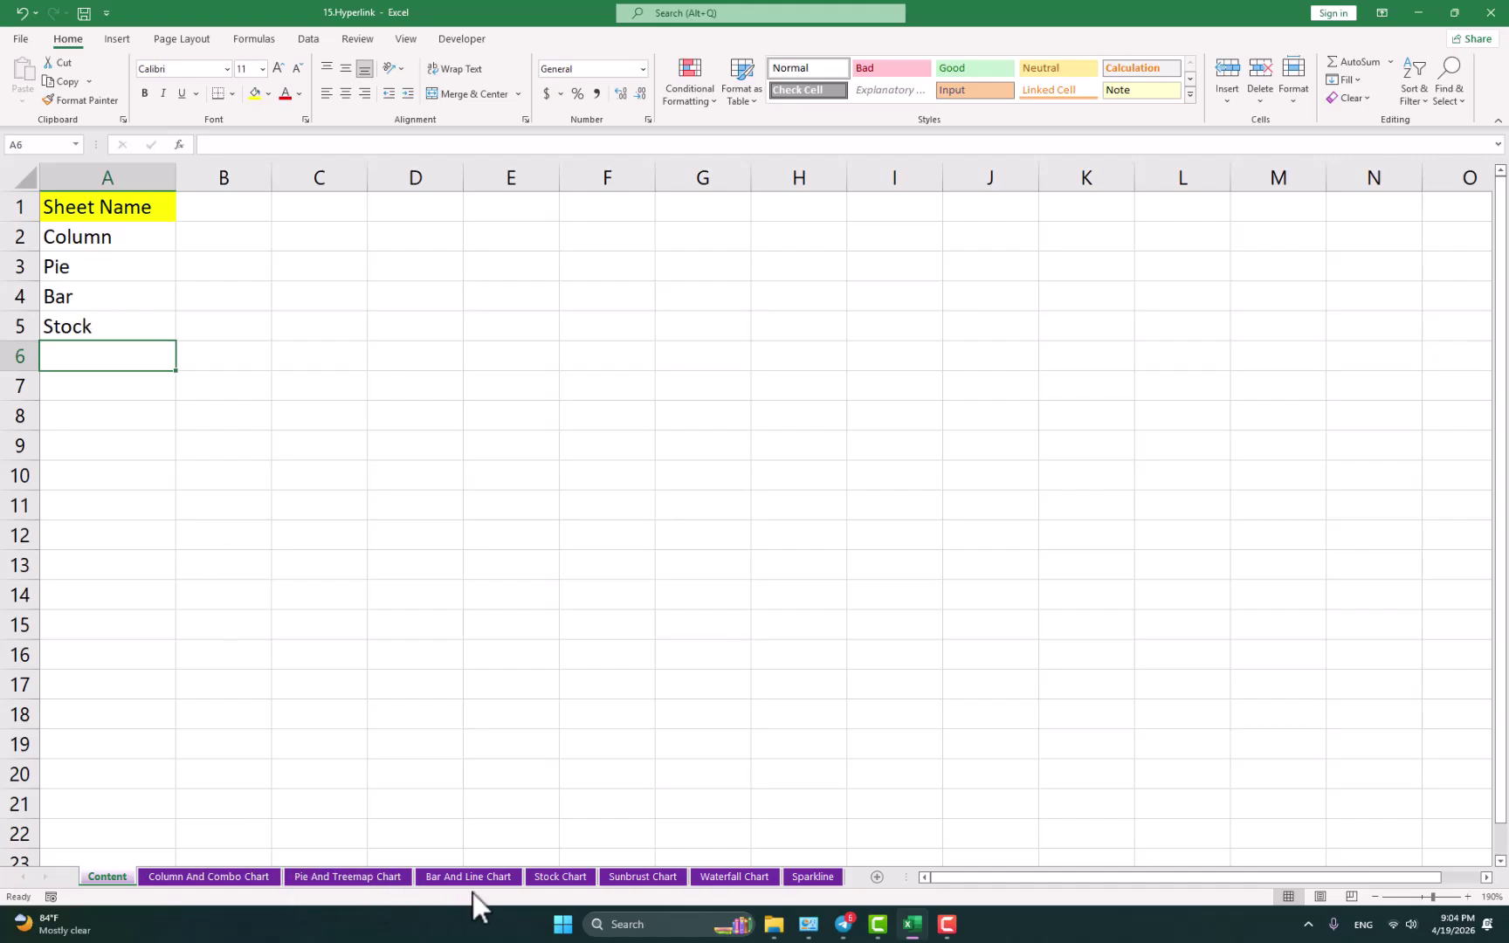
pyautogui.click(81, 239)
pyautogui.click(79, 267)
pyautogui.click(76, 296)
pyautogui.click(75, 320)
# Step: Enter the heading Other File in C1 and fill the cell yellow
pyautogui.click(310, 207)
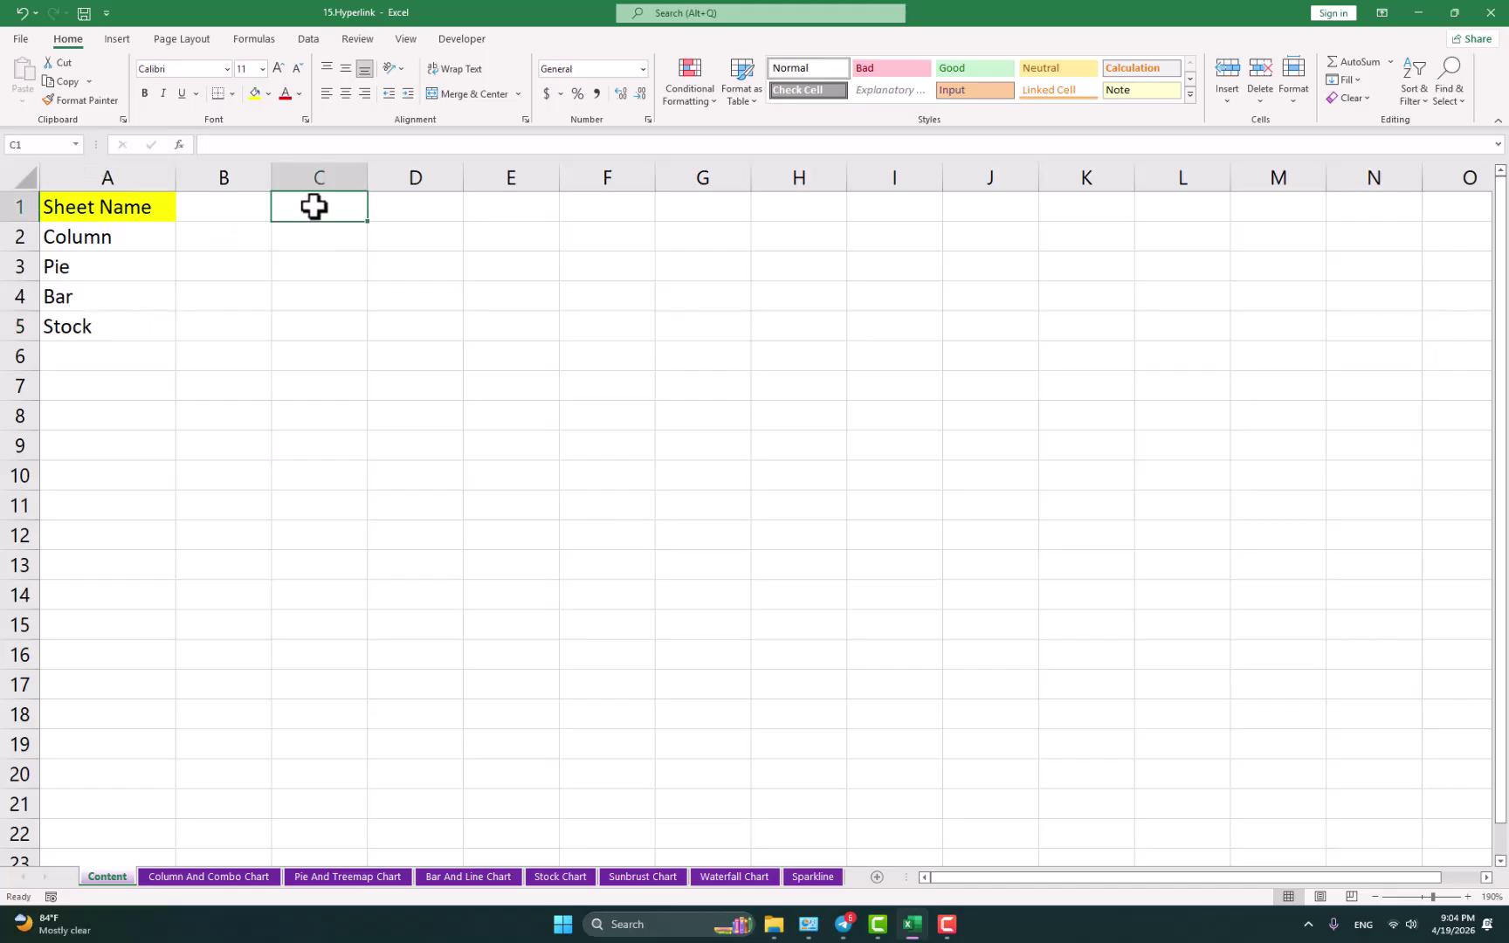
pyautogui.write('Other Fle')
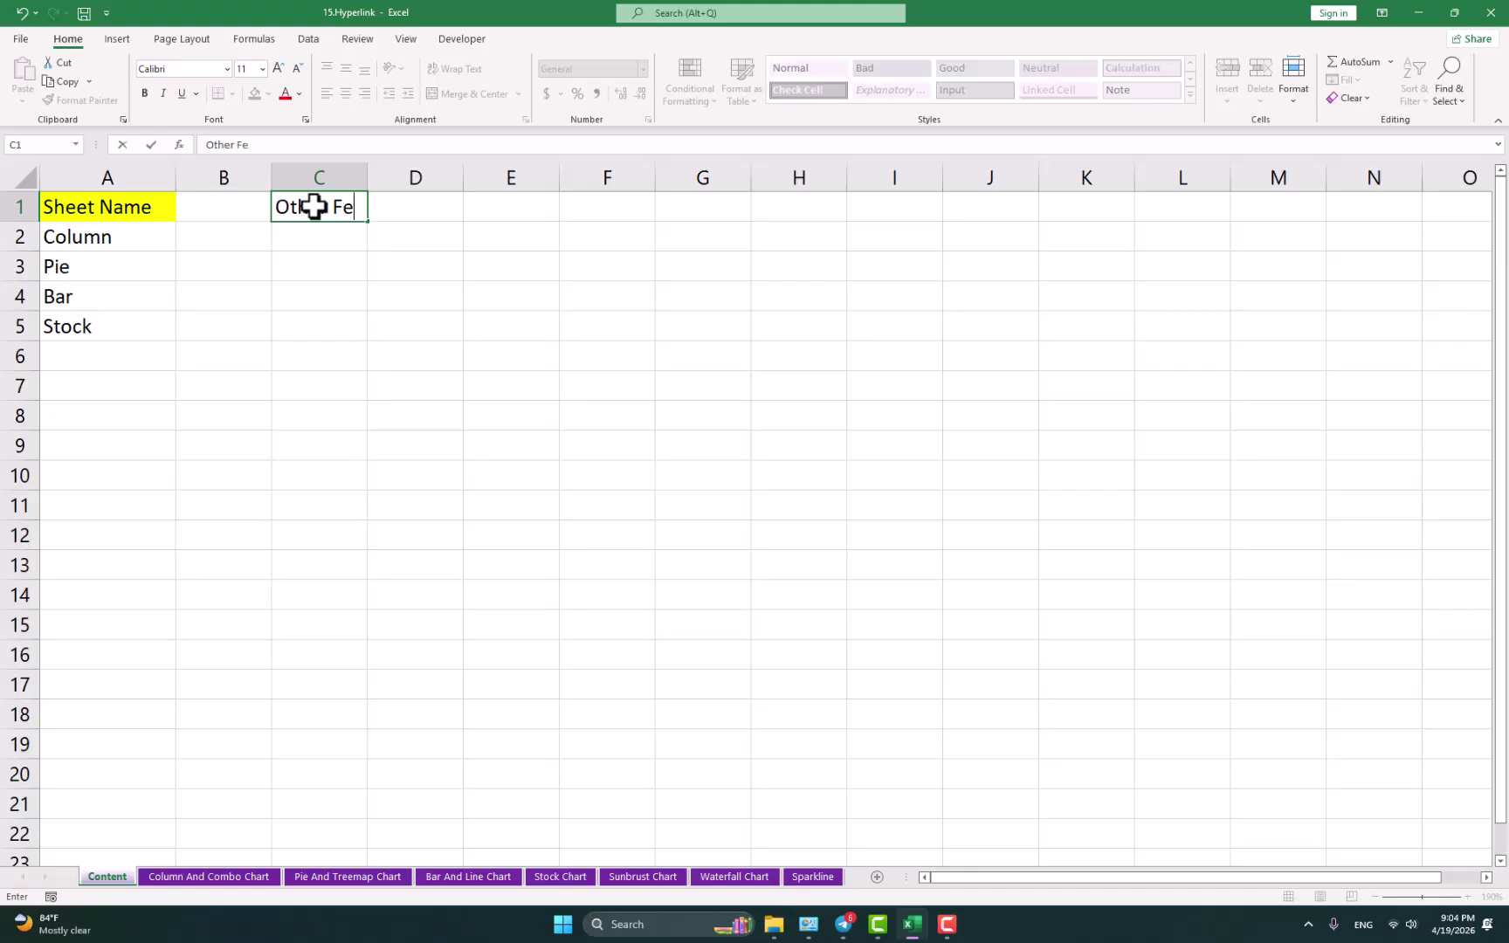
pyautogui.write('le')
pyautogui.press('Return')
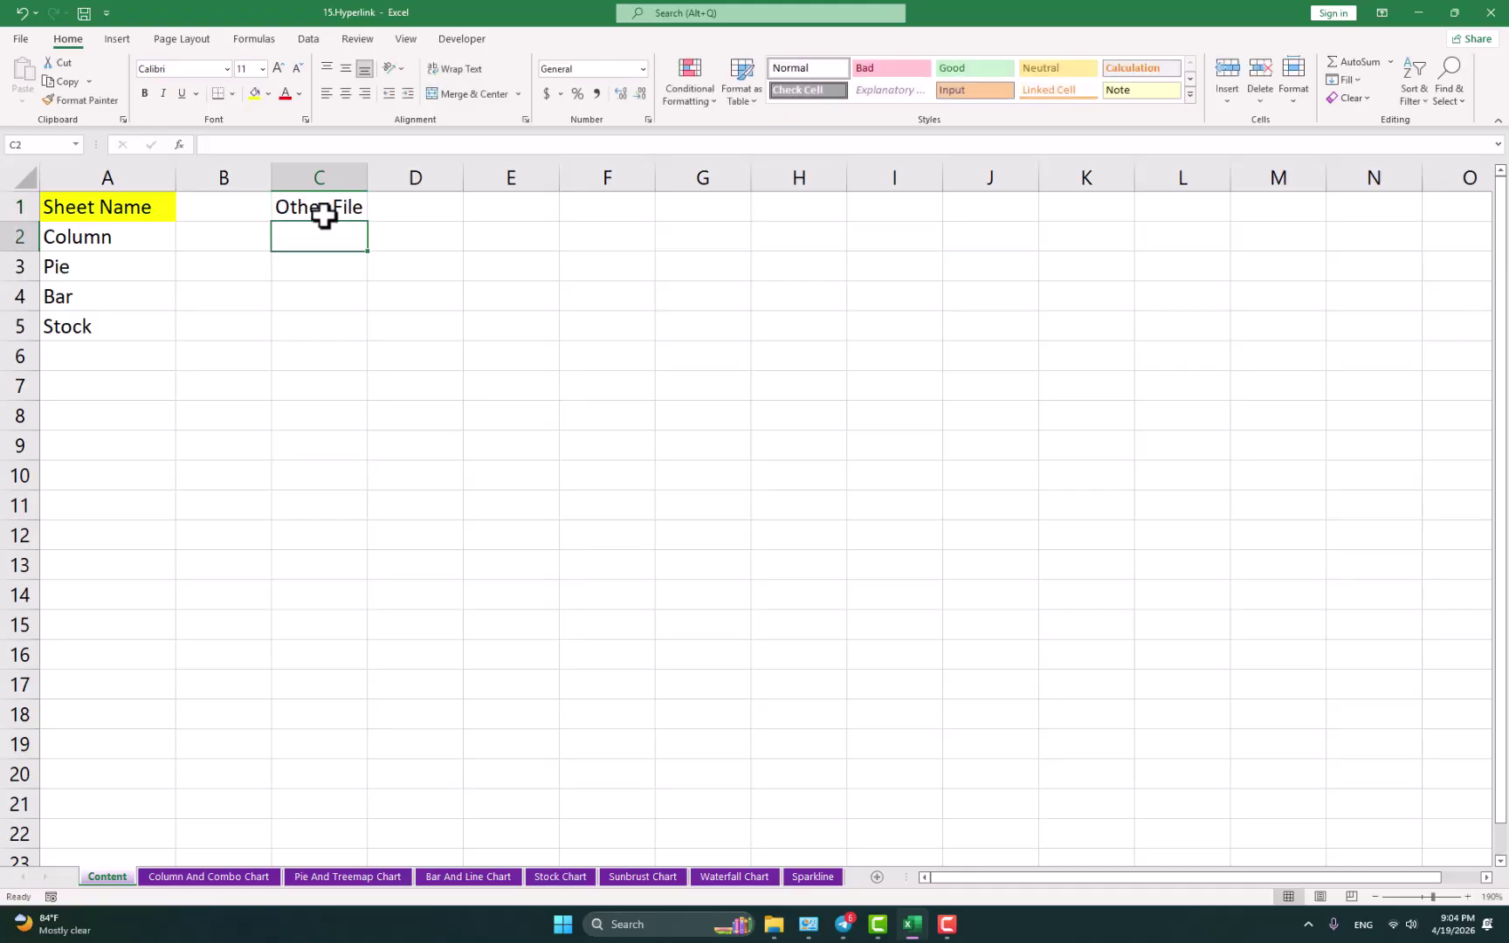
pyautogui.click(316, 207)
pyautogui.click(255, 93)
# Step: List the file types pdf, photo, word and excel in cells C2 to C5
pyautogui.click(310, 236)
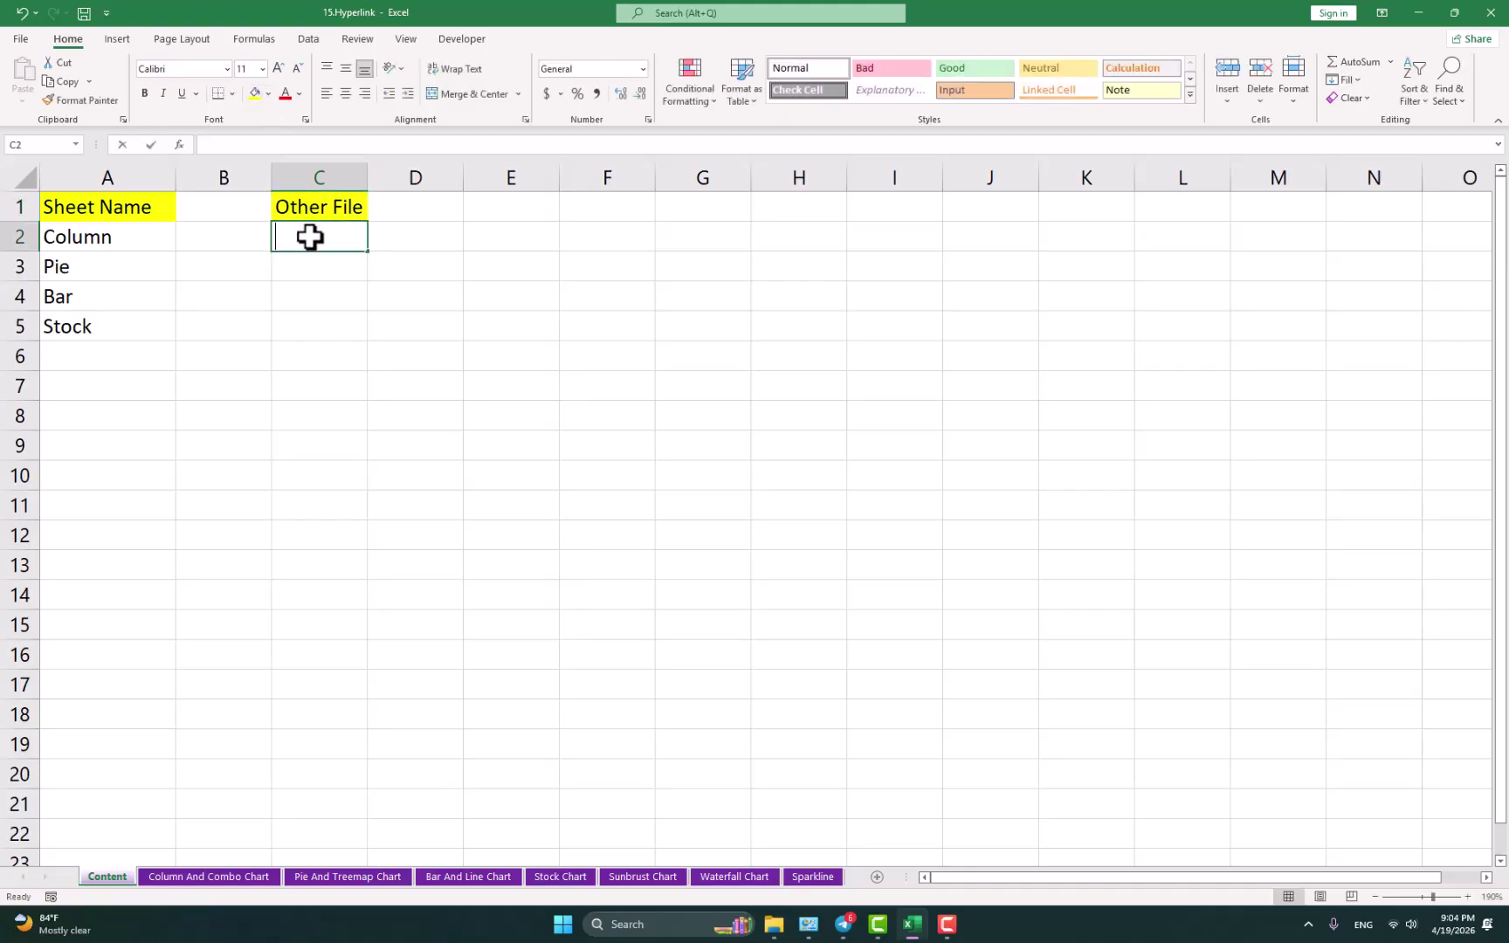
pyautogui.write('pdf')
pyautogui.press('Return')
pyautogui.write('photo')
pyautogui.press('Return')
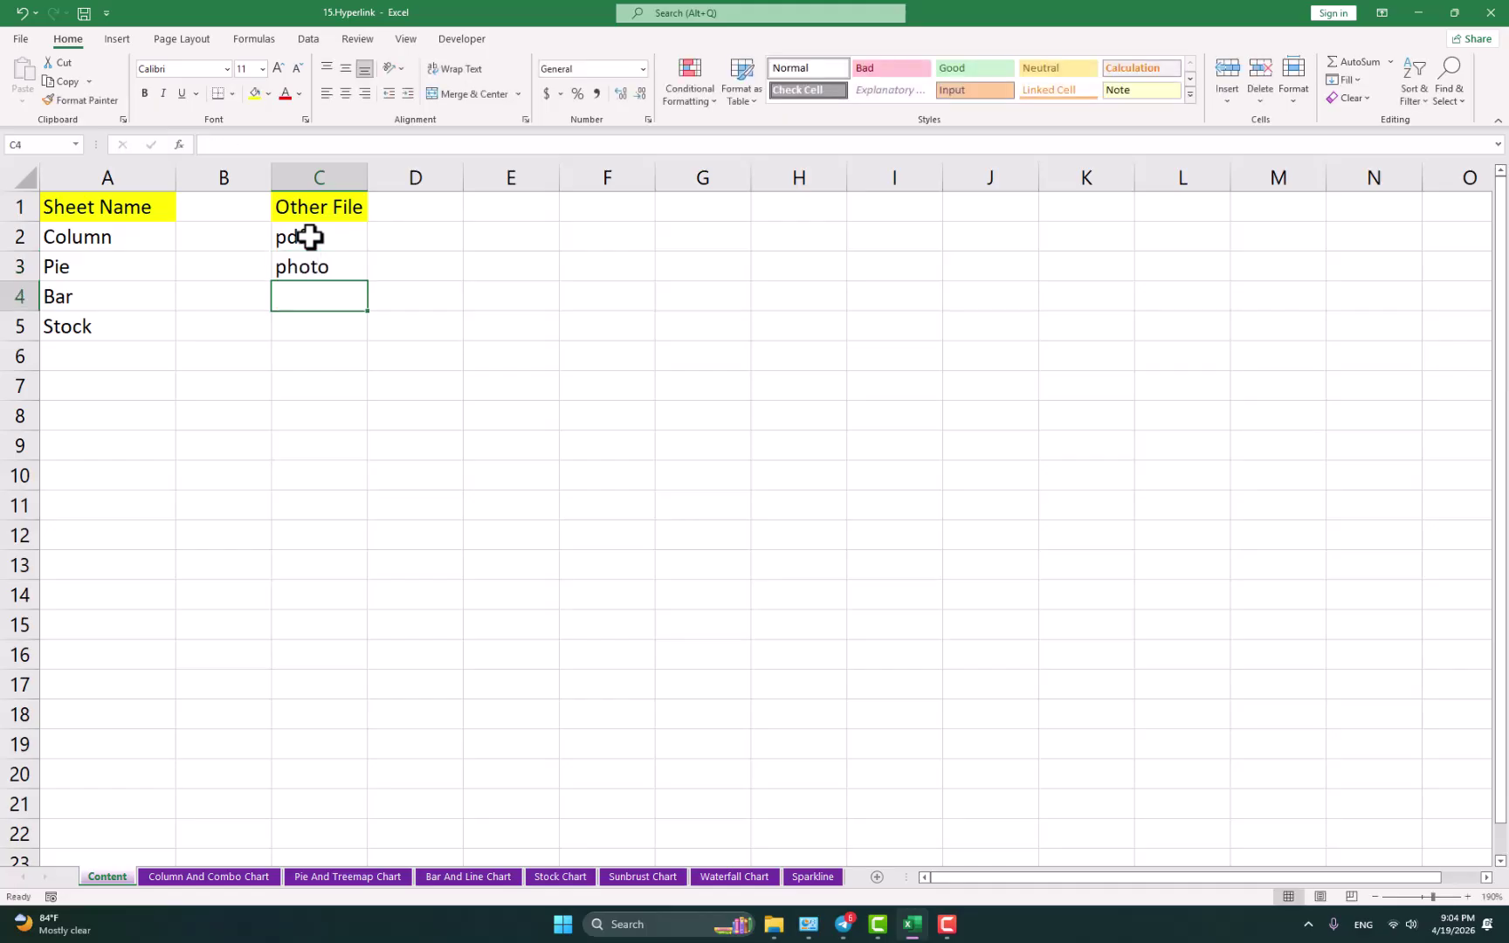
pyautogui.write('word')
pyautogui.press('Return')
pyautogui.write('excel')
pyautogui.press('Return')
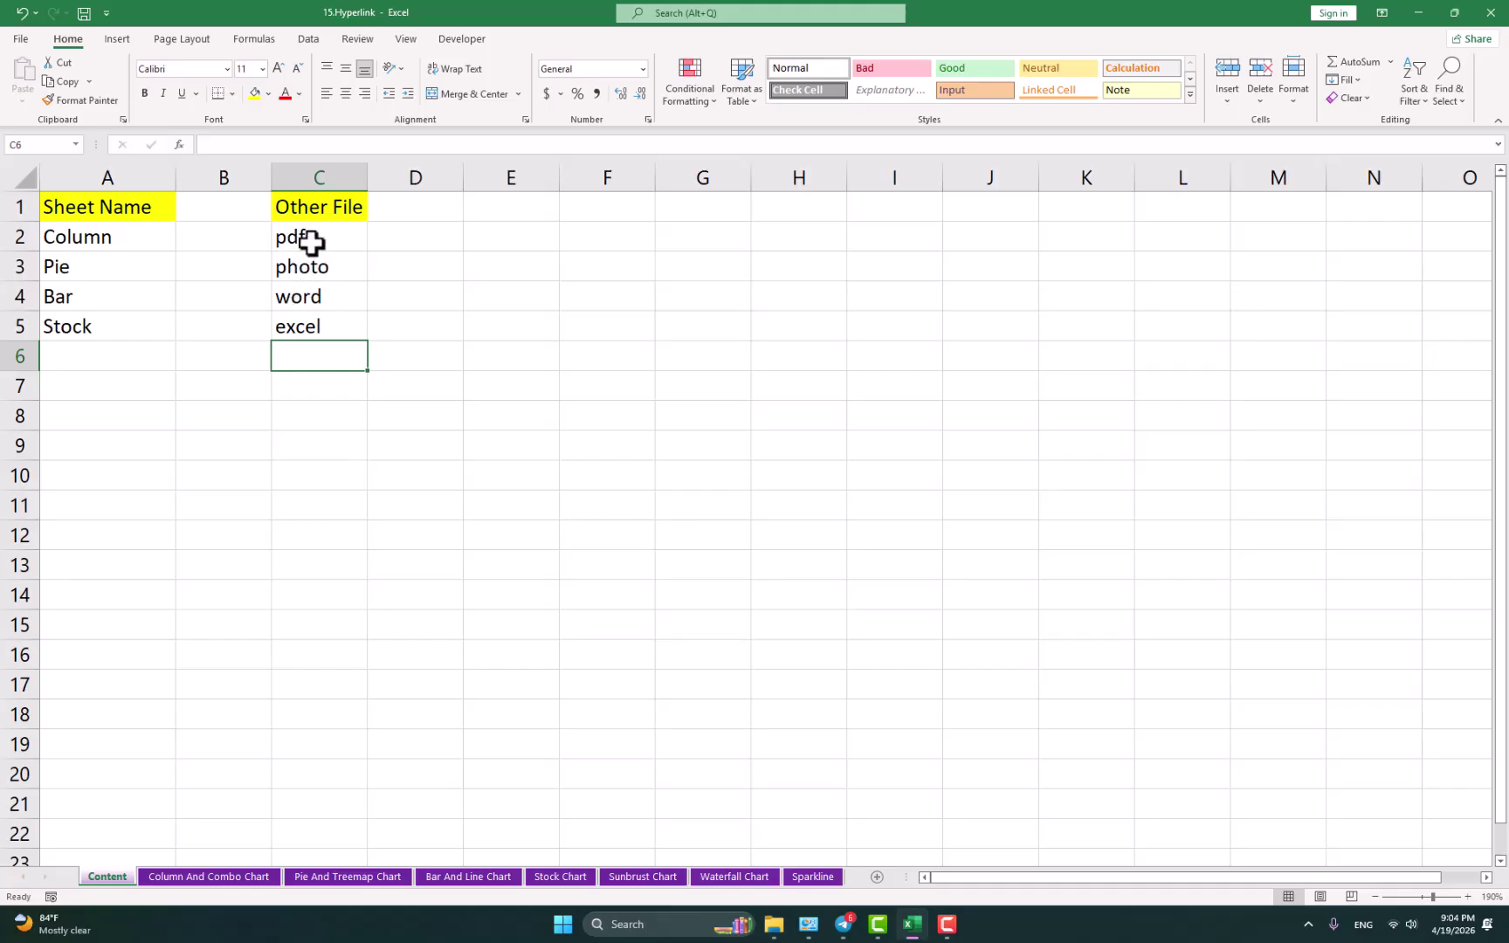
# Step: Open the Insert Hyperlink dialog for the pdf cell C2 and move it clear of that cell
pyautogui.click(305, 237)
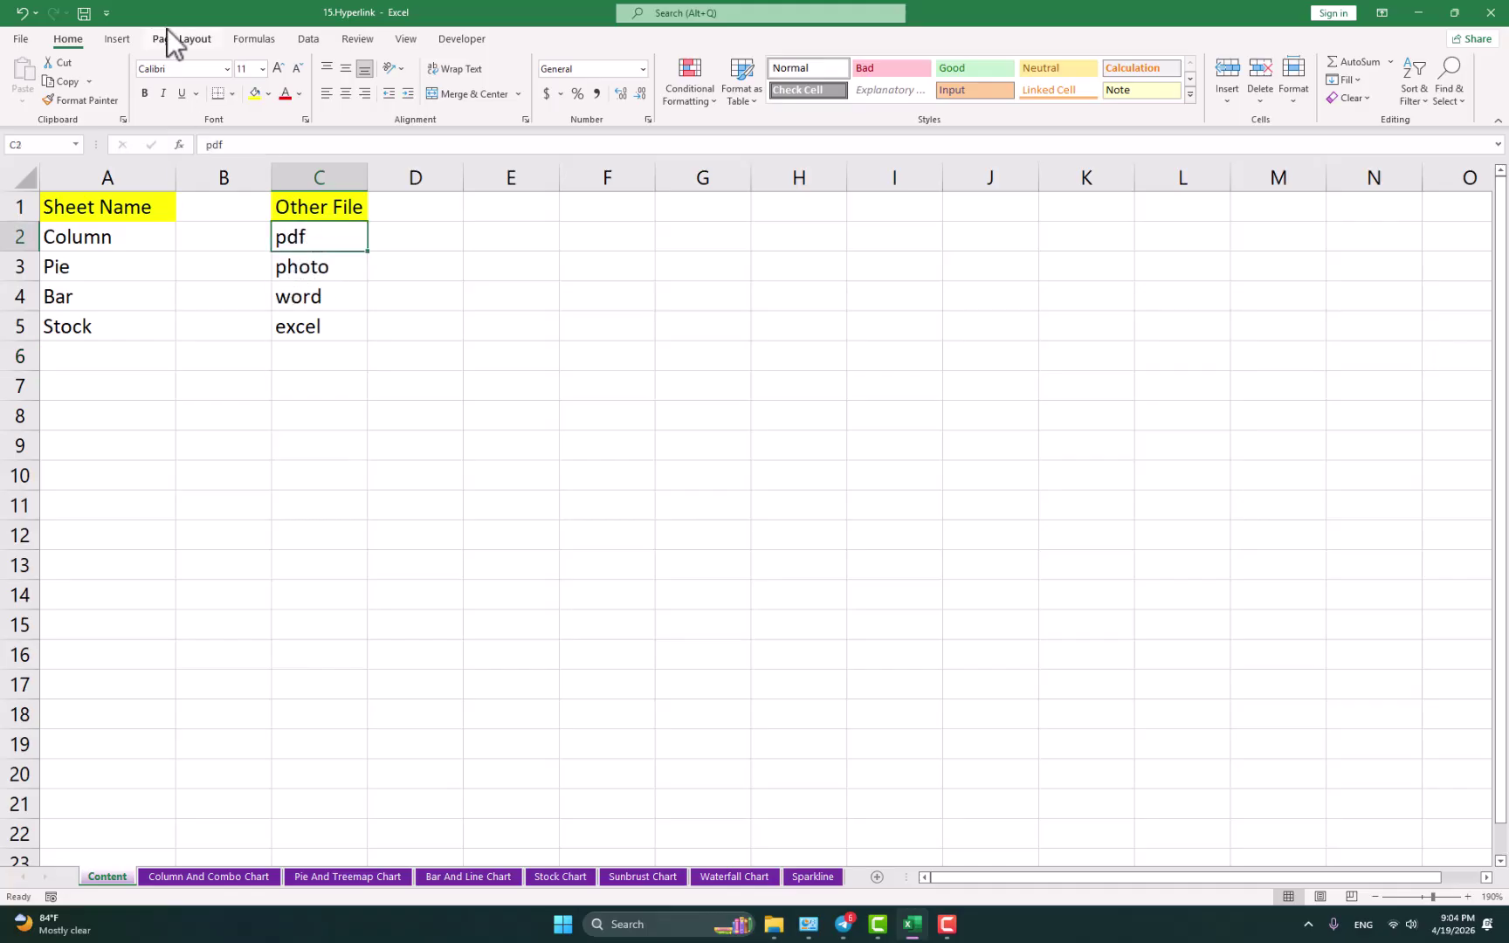
pyautogui.click(124, 40)
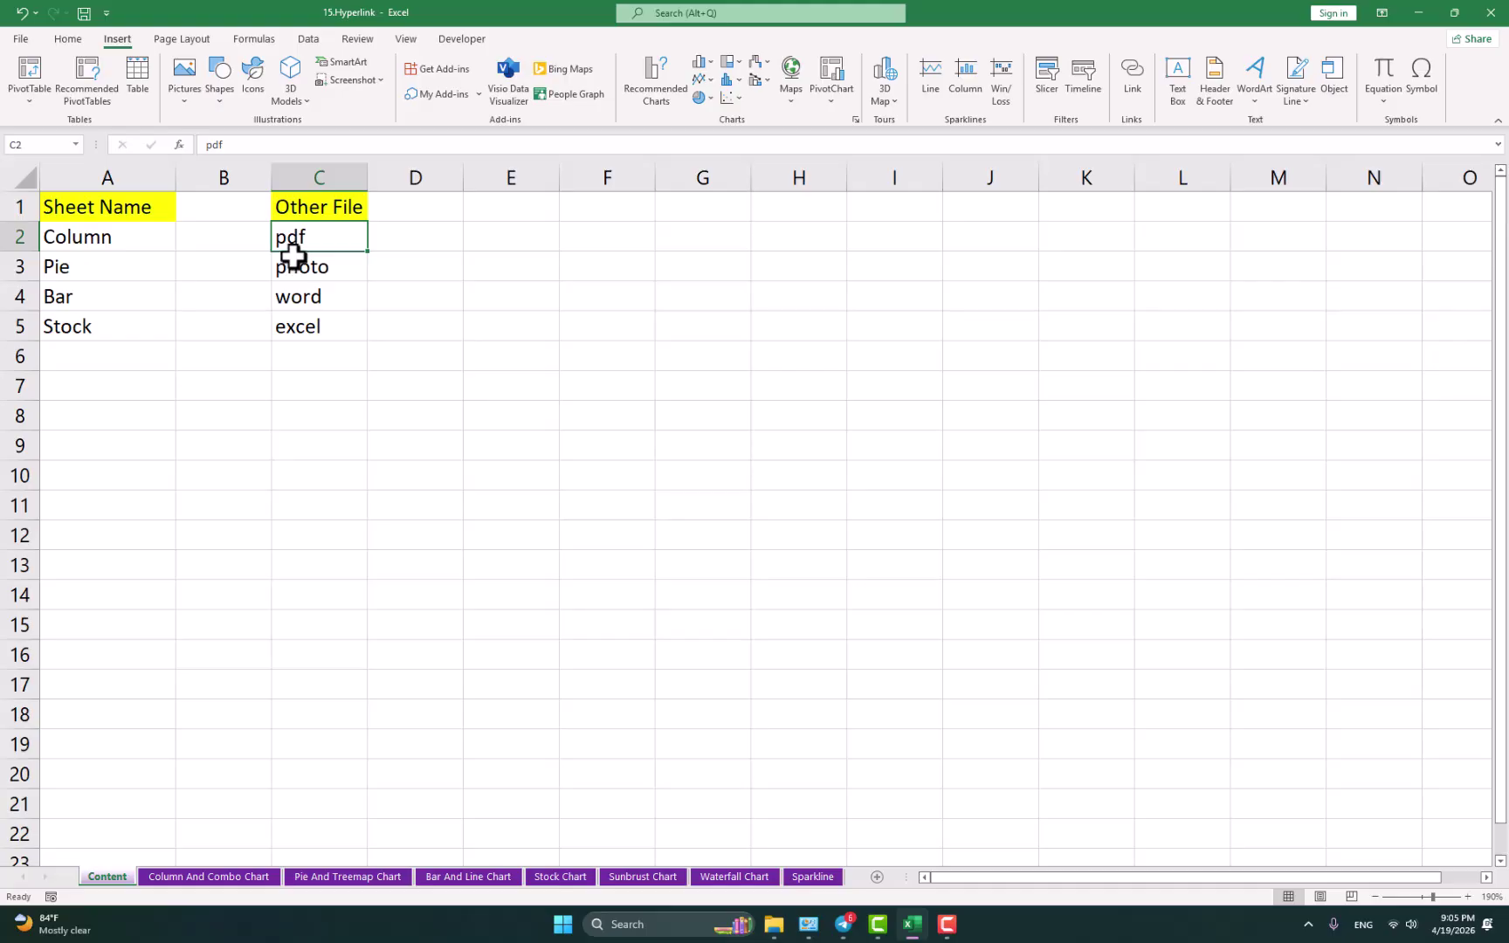
pyautogui.hotkey('ctrl', 'k')
pyautogui.moveTo(860, 299); pyautogui.dragTo(242, 323)
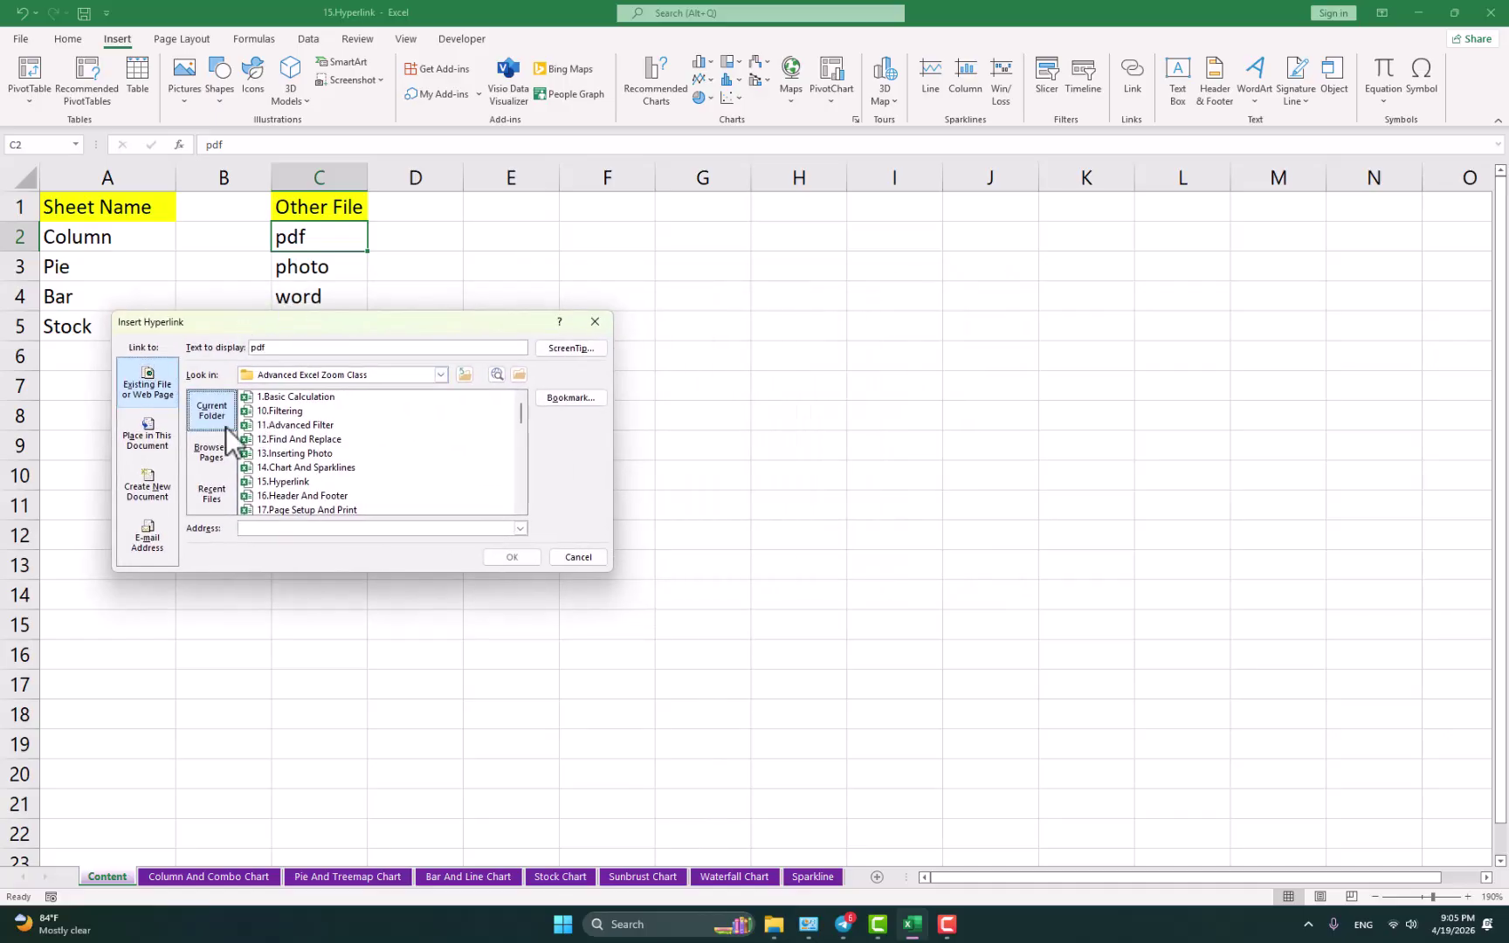
# Step: Compare the Place in This Document and Existing File or Web Page link options, finishing on Existing File or Web Page
pyautogui.click(153, 434)
pyautogui.click(151, 393)
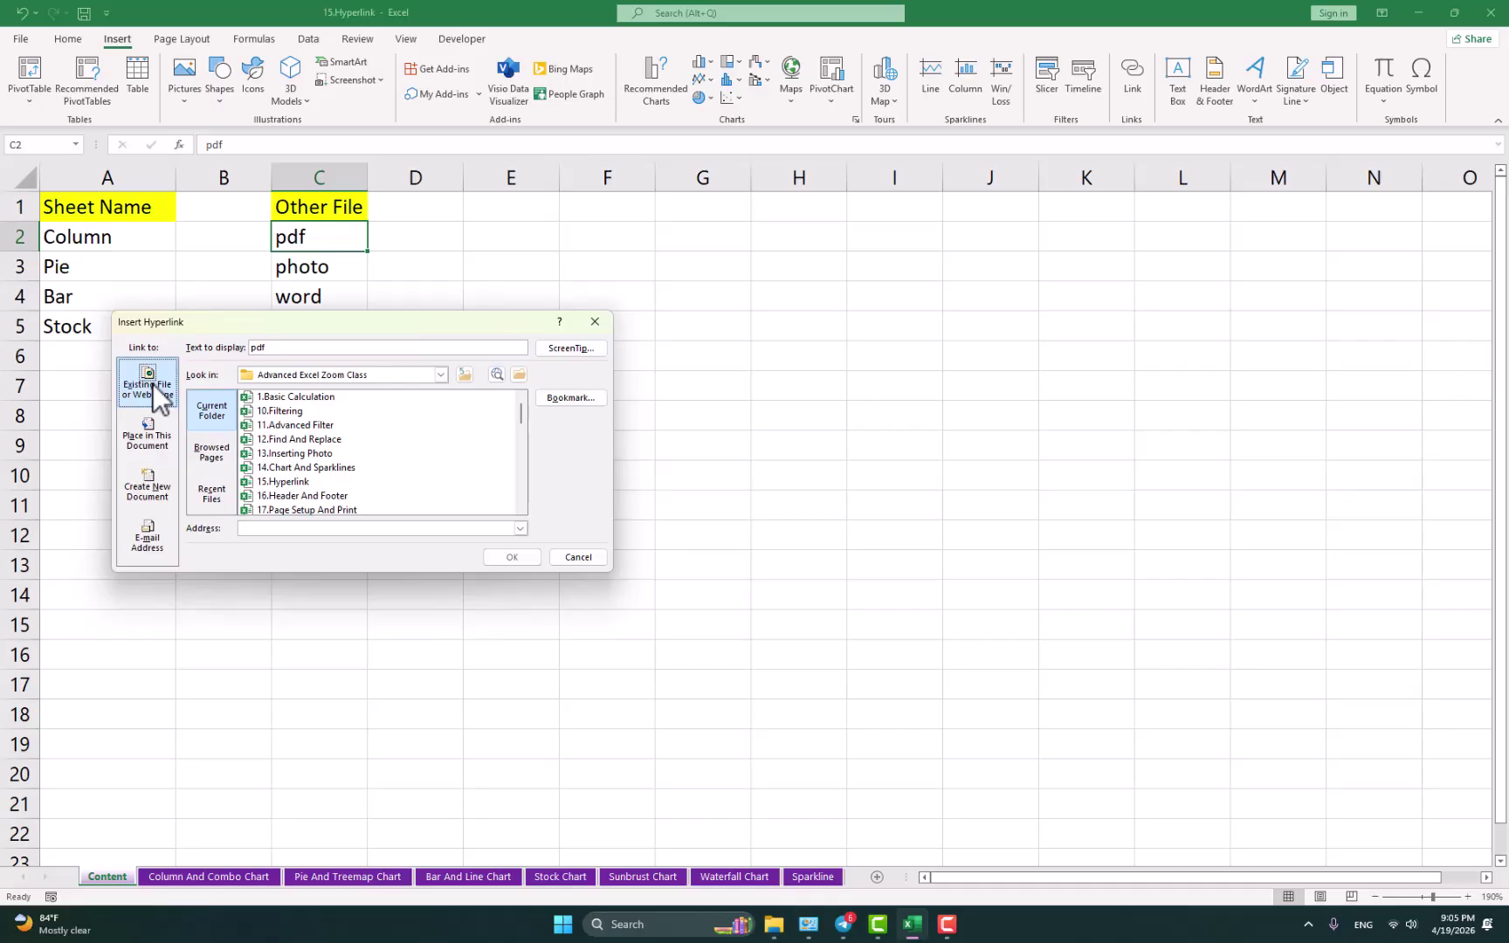
pyautogui.click(149, 434)
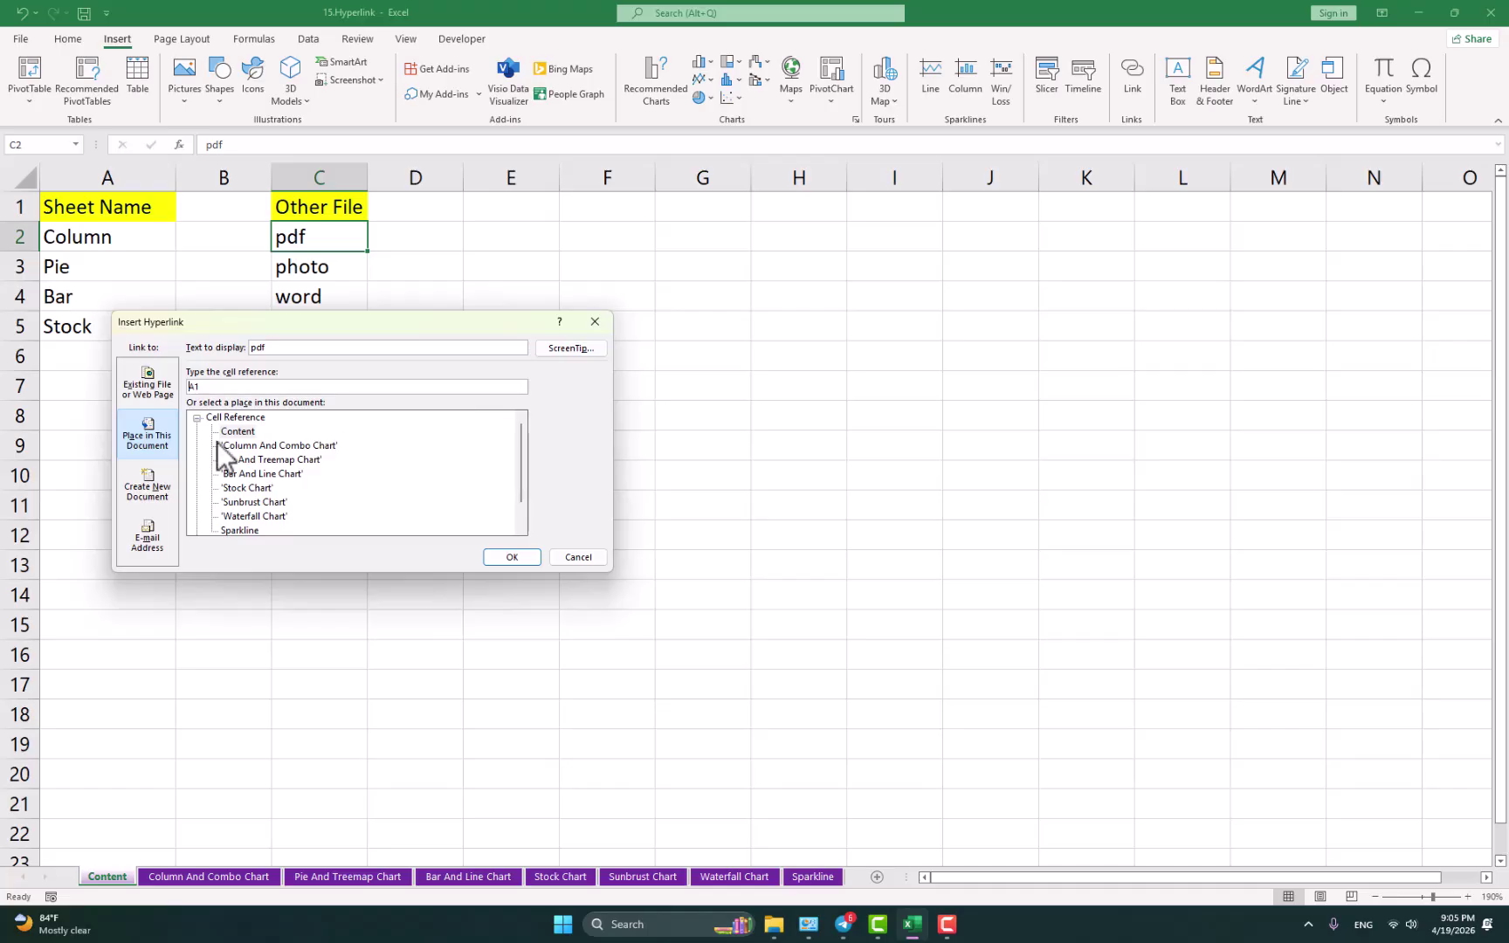
pyautogui.click(154, 384)
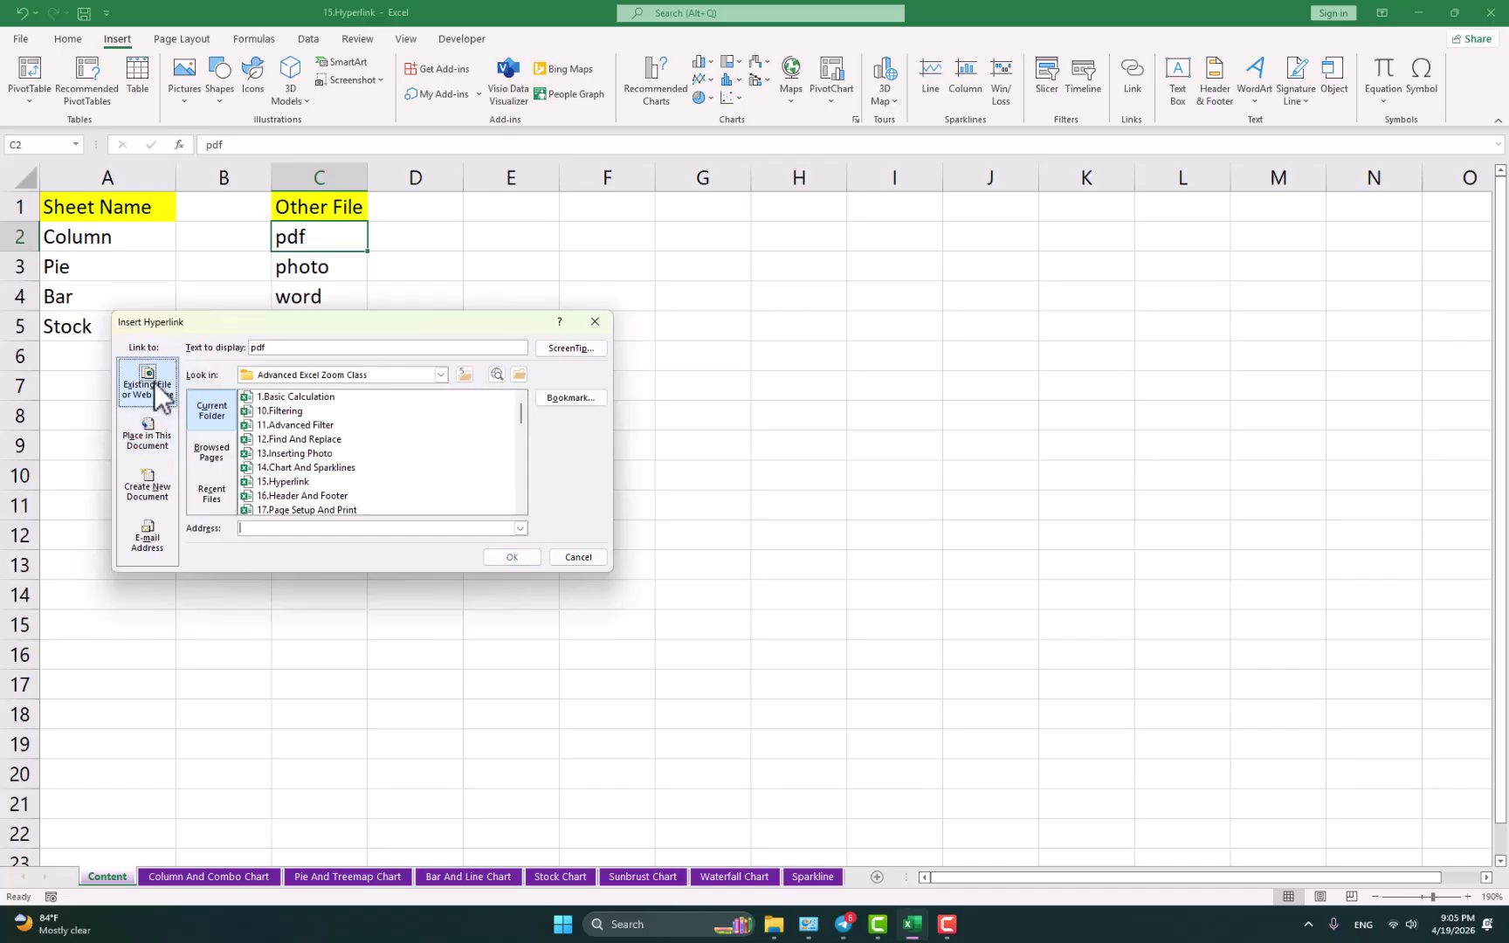
pyautogui.click(148, 436)
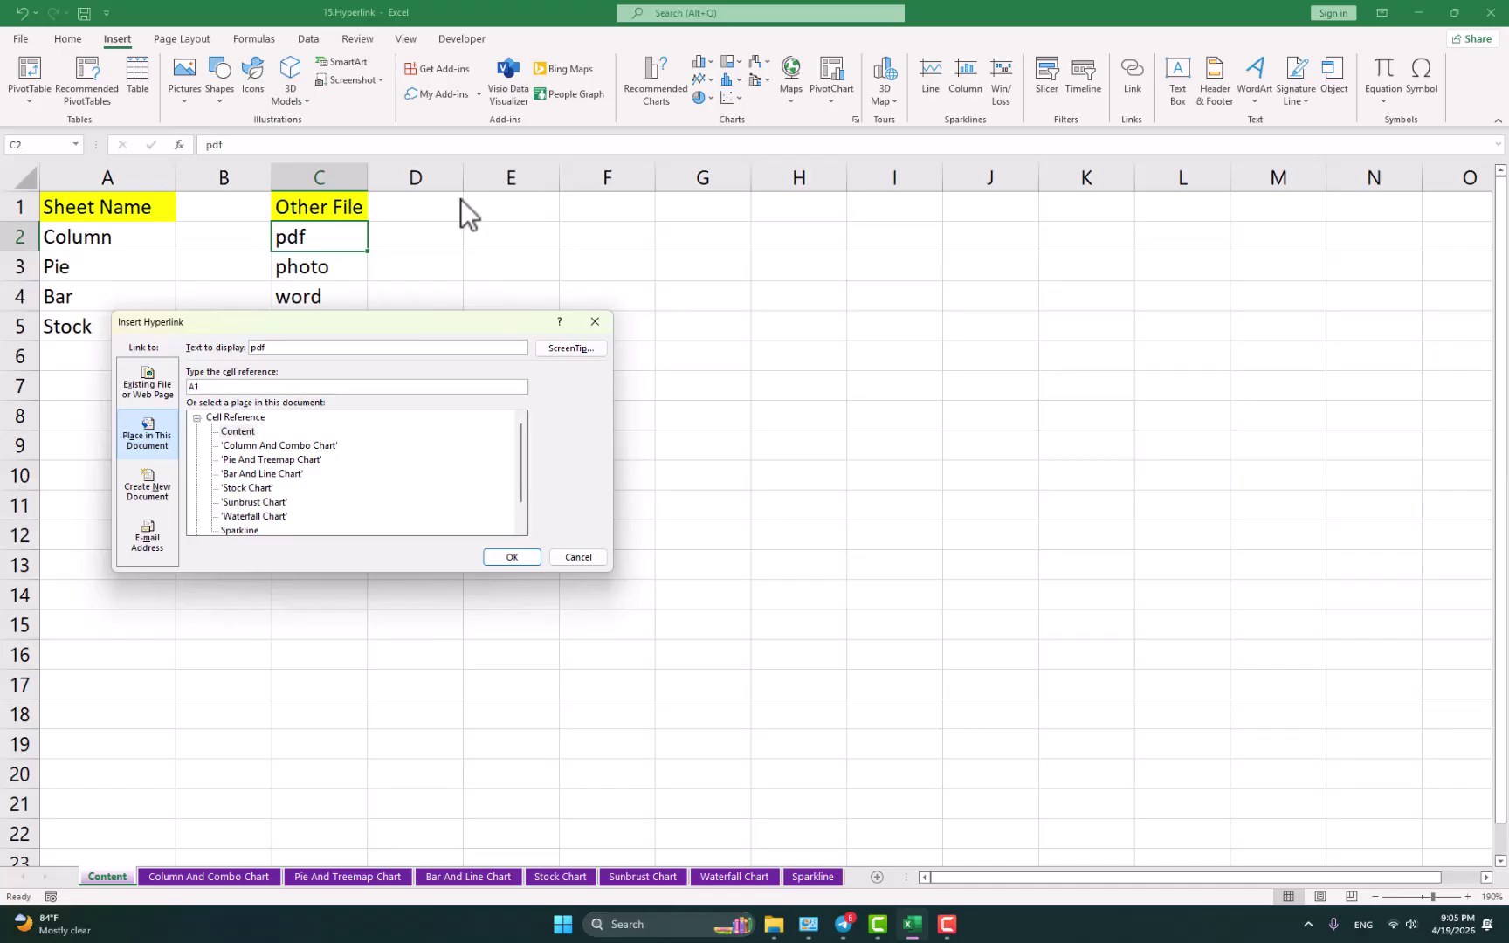
pyautogui.click(148, 389)
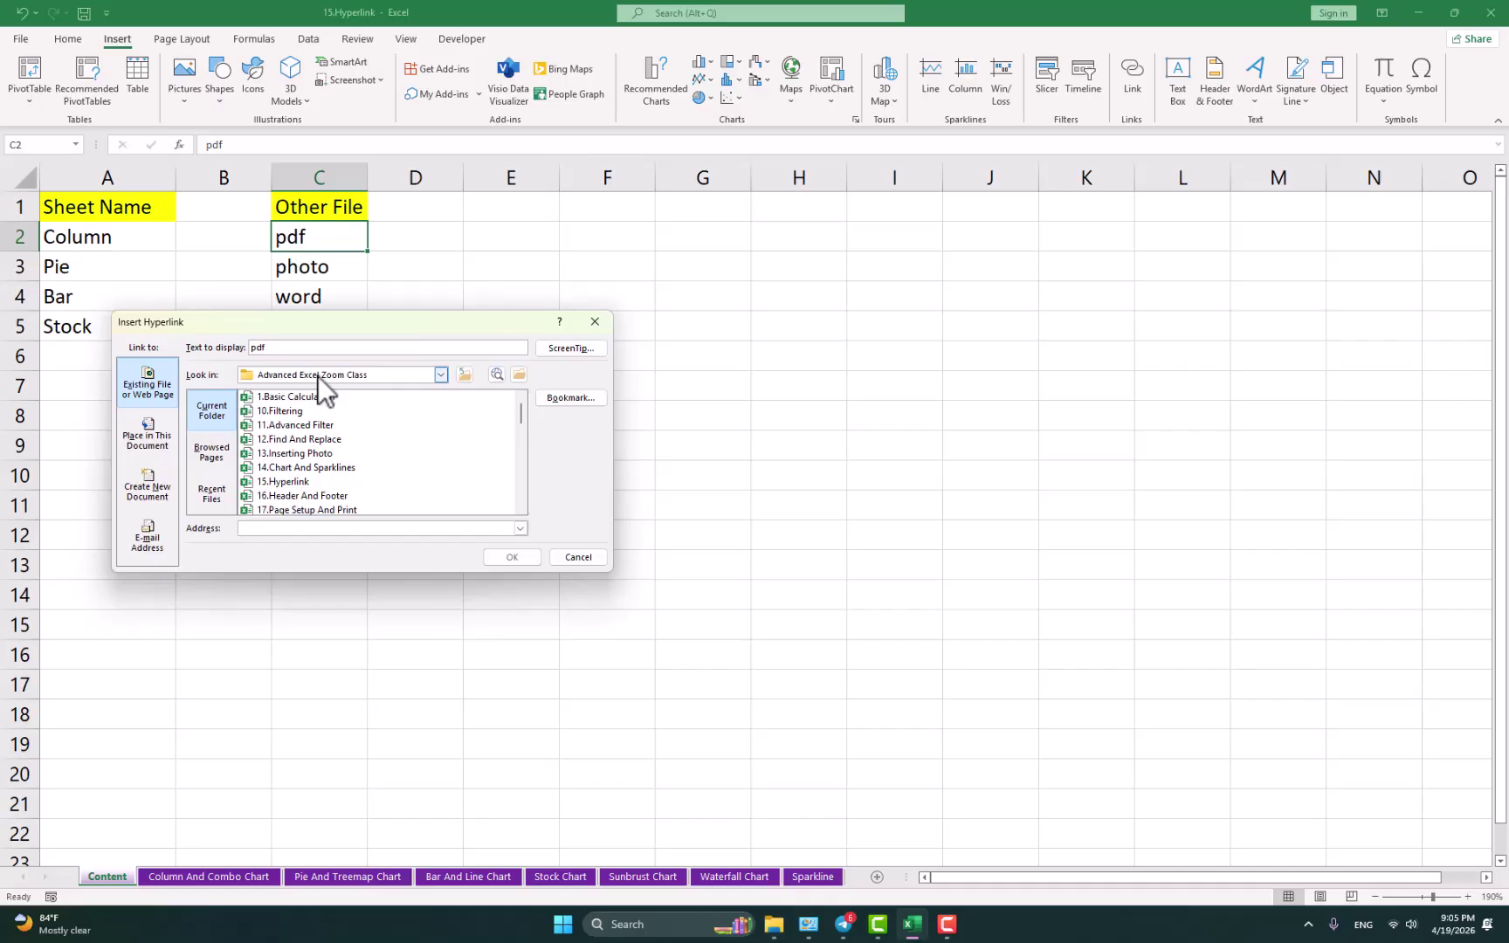
# Step: Link the pdf cell C2 to the file The Art of Prompting.pdf in the Desktop folder
pyautogui.click(441, 375)
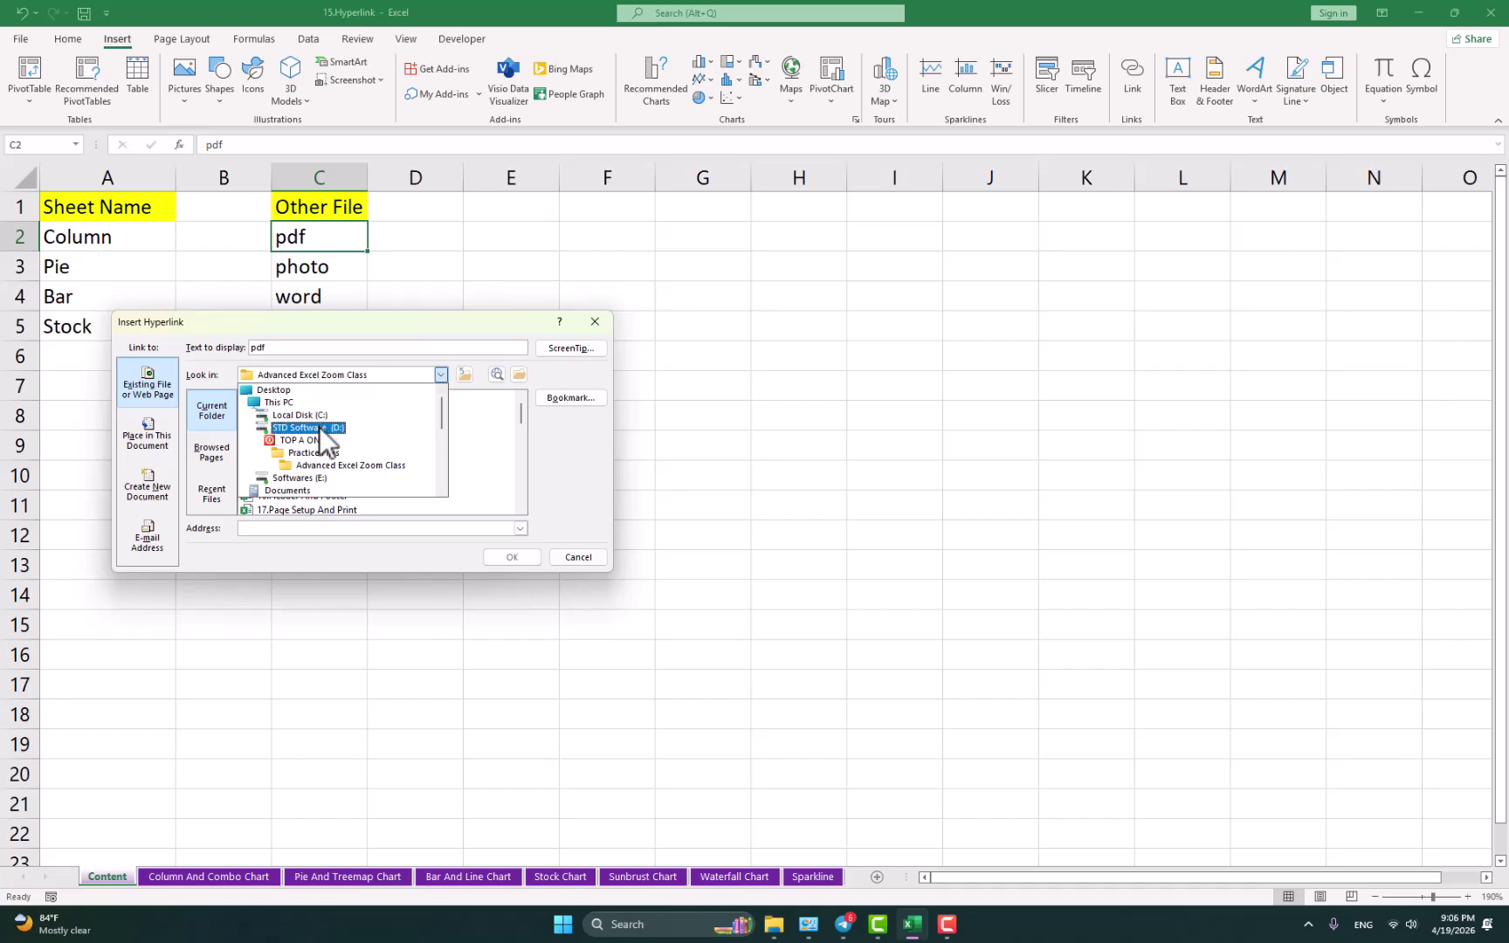
pyautogui.moveTo(444, 403)
pyautogui.mouseDown()
pyautogui.moveTo(440, 431)
pyautogui.moveTo(443, 396)
pyautogui.mouseUp()
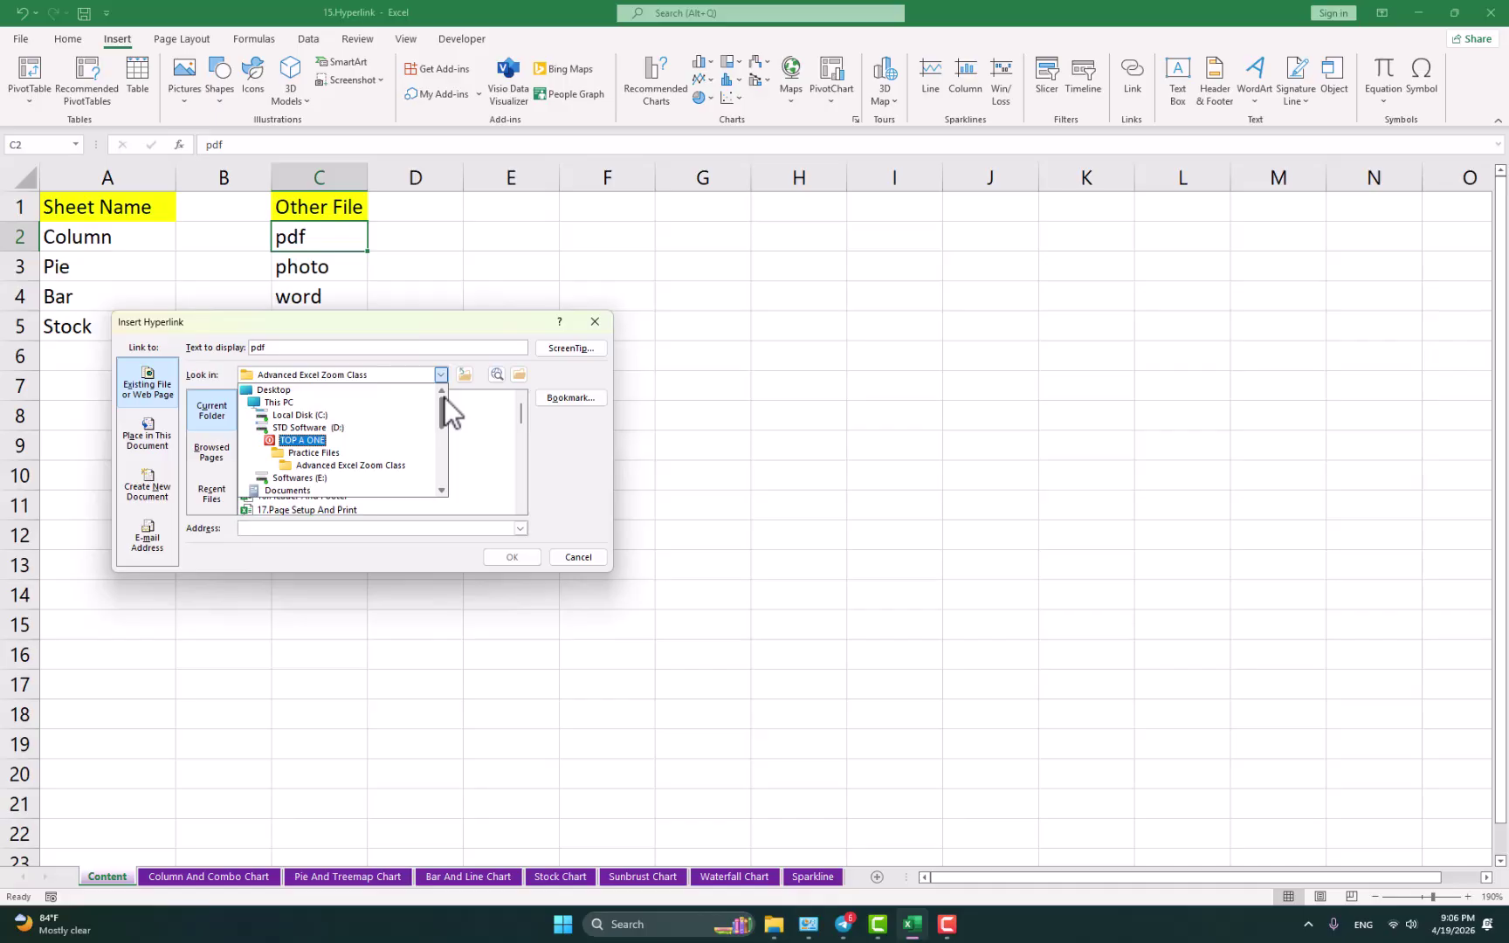
pyautogui.click(354, 316)
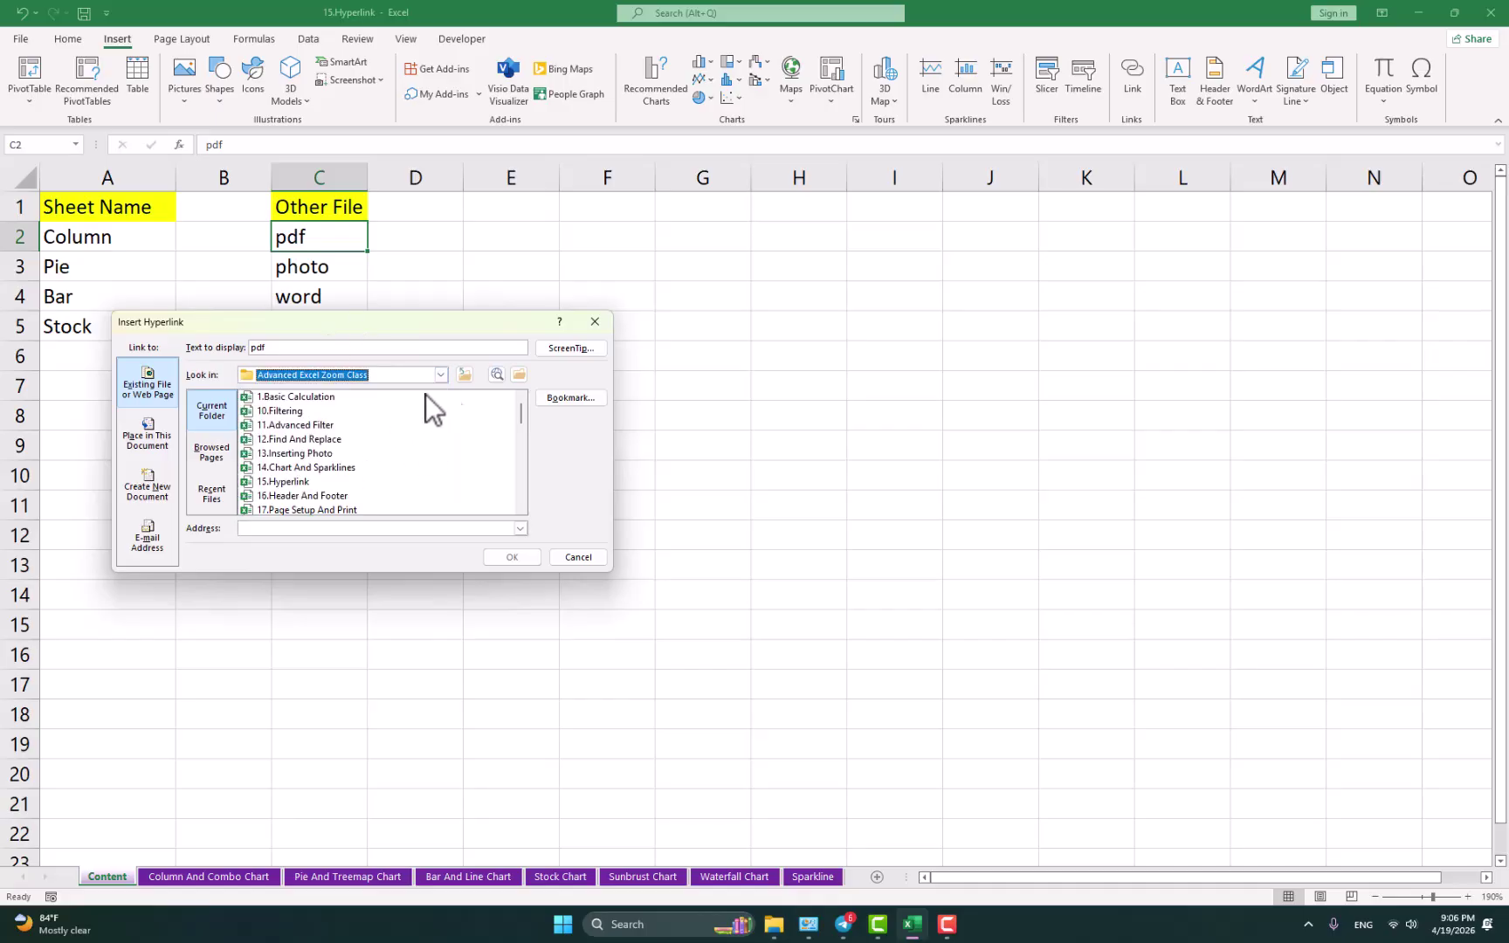
pyautogui.click(442, 373)
pyautogui.click(282, 389)
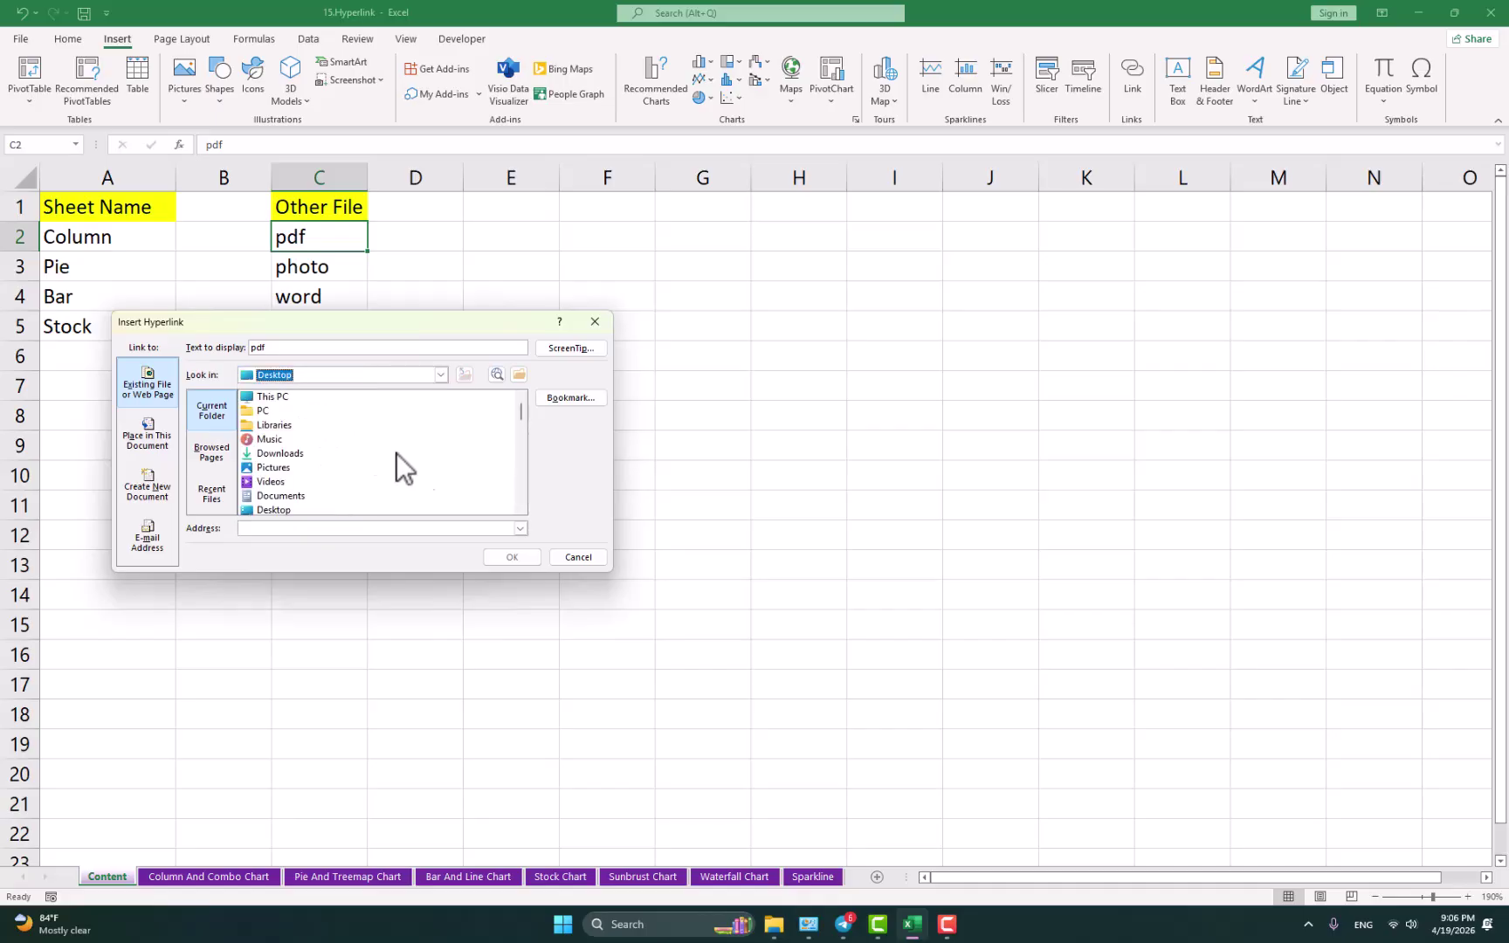
pyautogui.moveTo(519, 411); pyautogui.dragTo(512, 469)
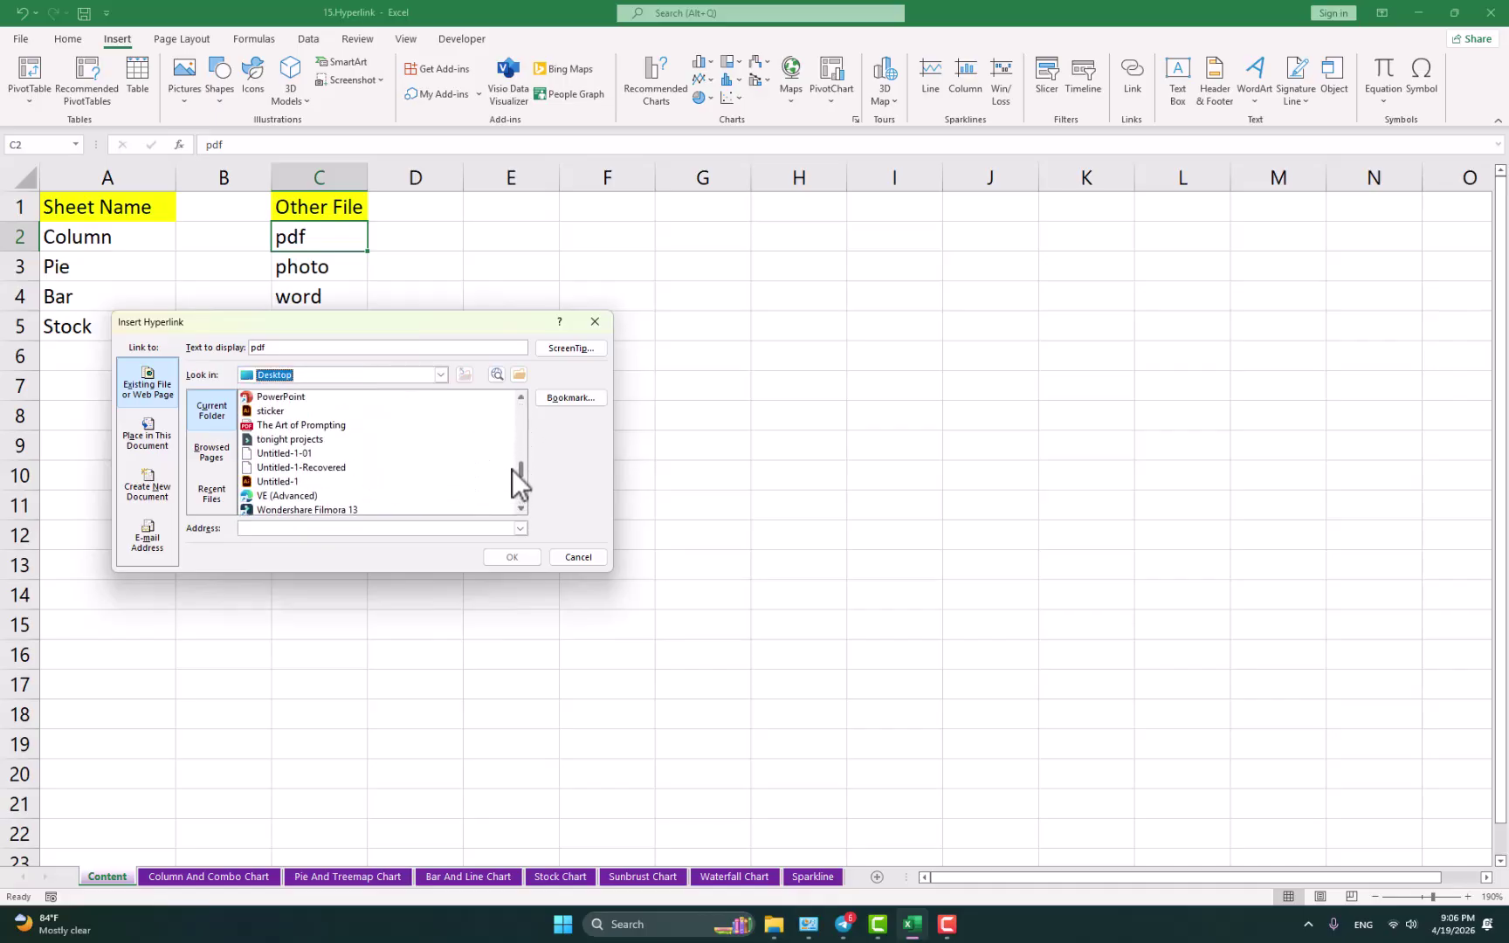
pyautogui.click(282, 426)
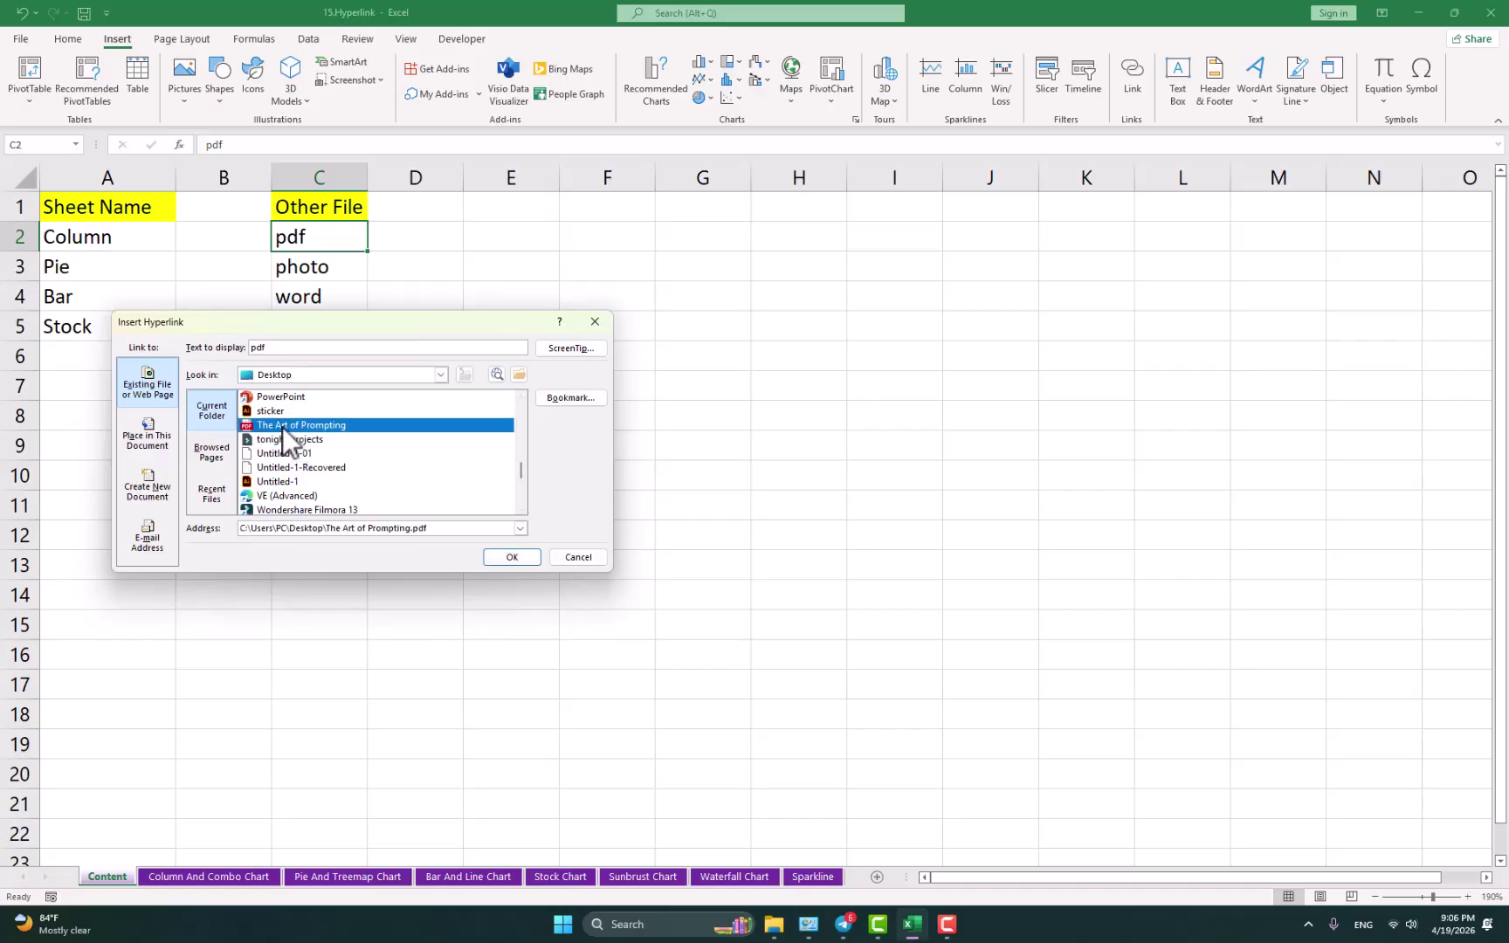
pyautogui.click(511, 557)
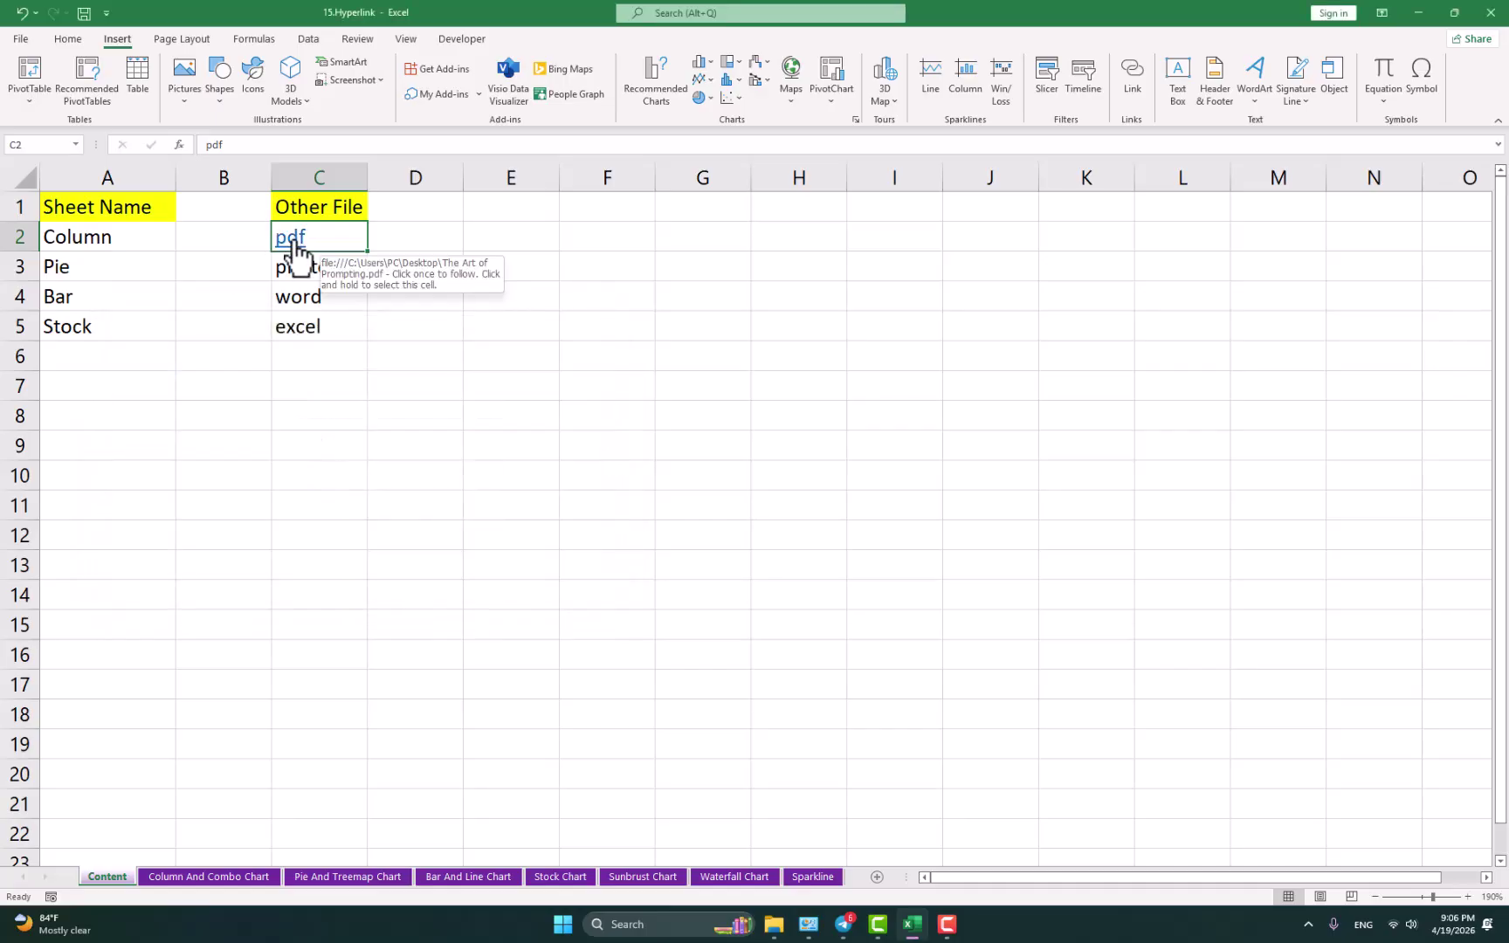
# Step: Test the pdf link in C2 twice, allowing the file to open and closing the PDF each time
pyautogui.click(295, 248)
pyautogui.click(821, 543)
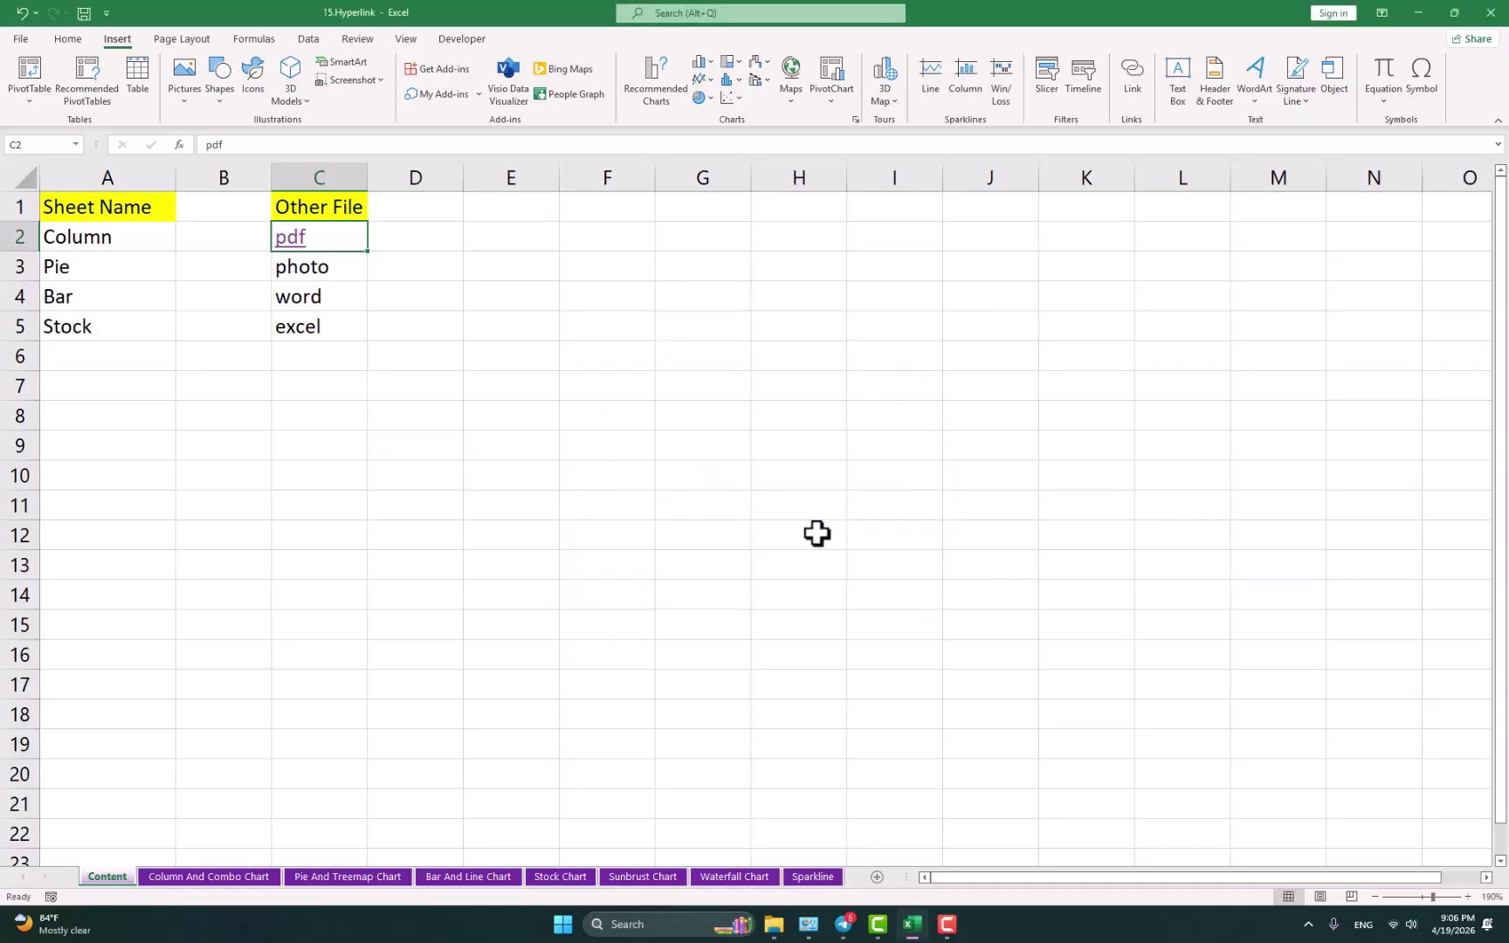
pyautogui.click(1330, 81)
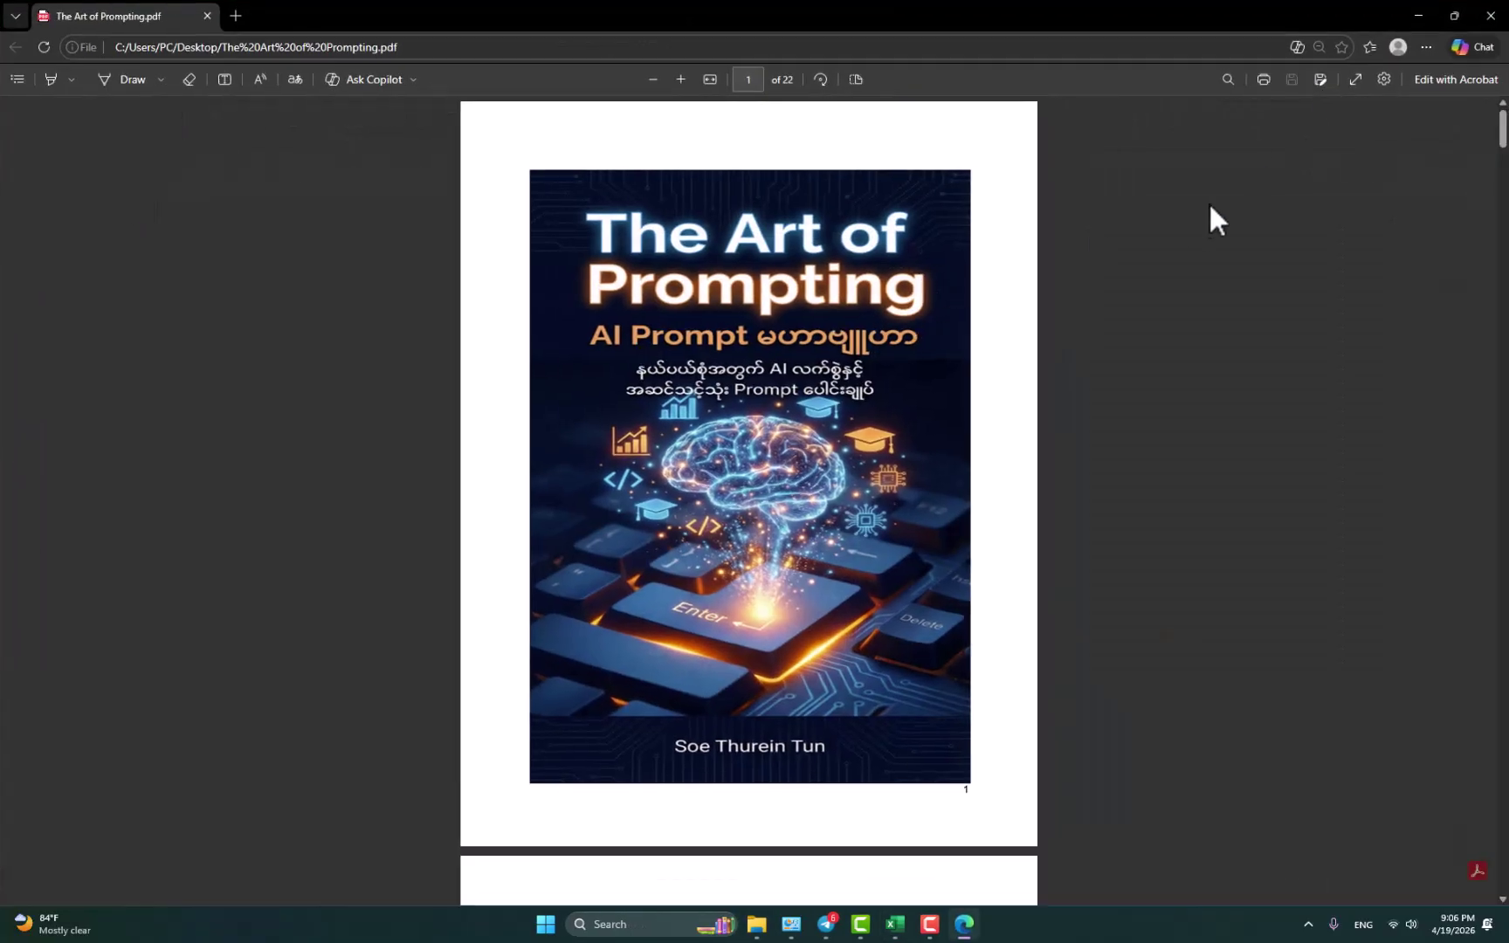
pyautogui.click(1489, 15)
pyautogui.click(291, 238)
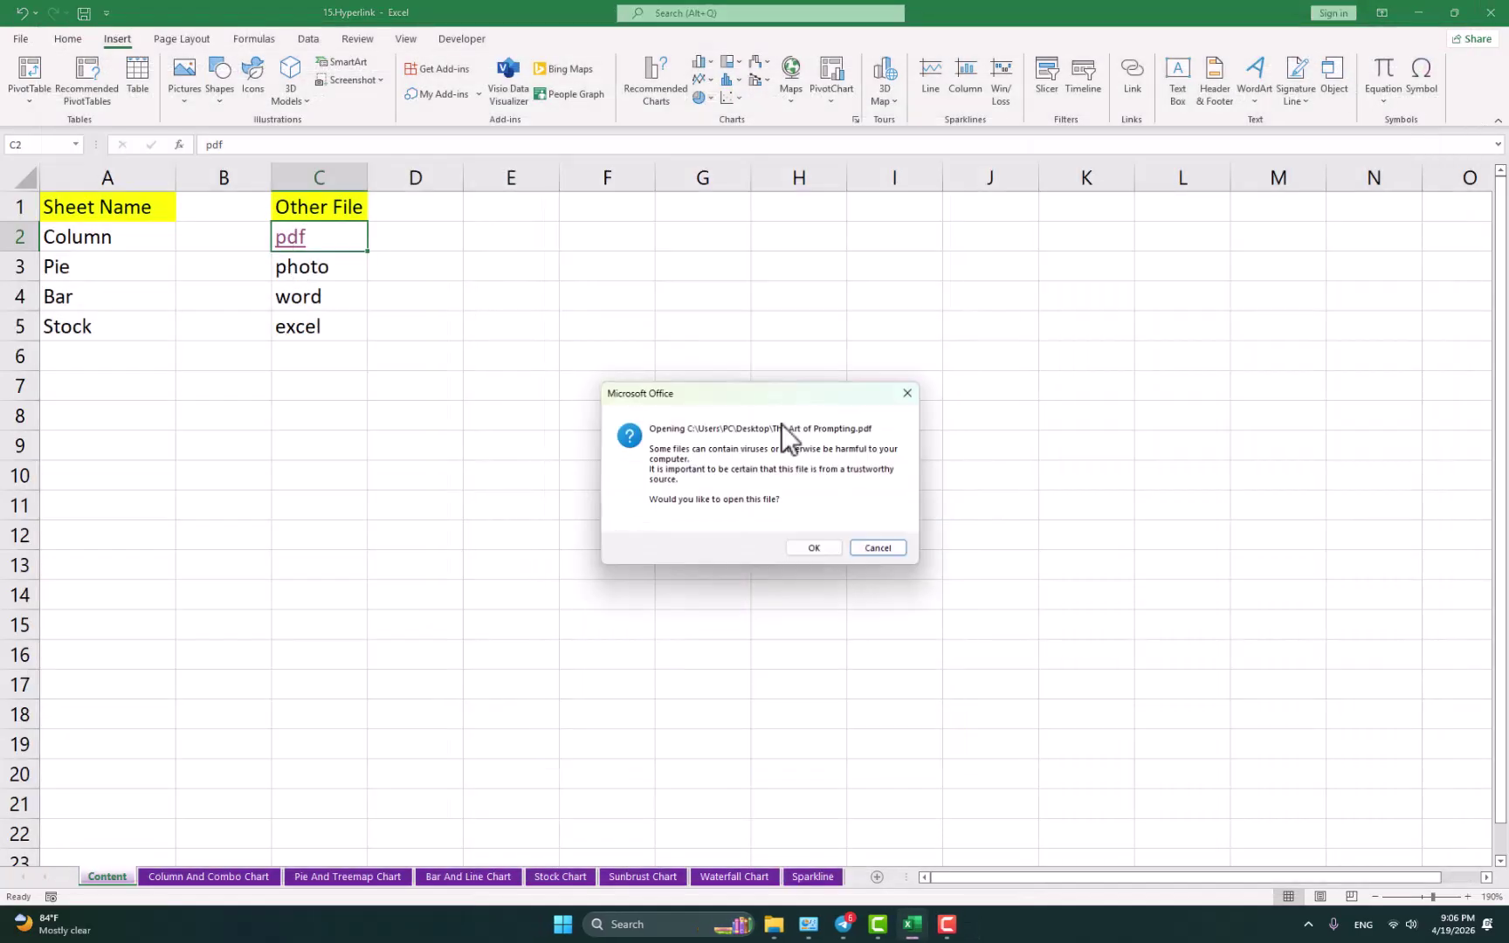
pyautogui.click(819, 541)
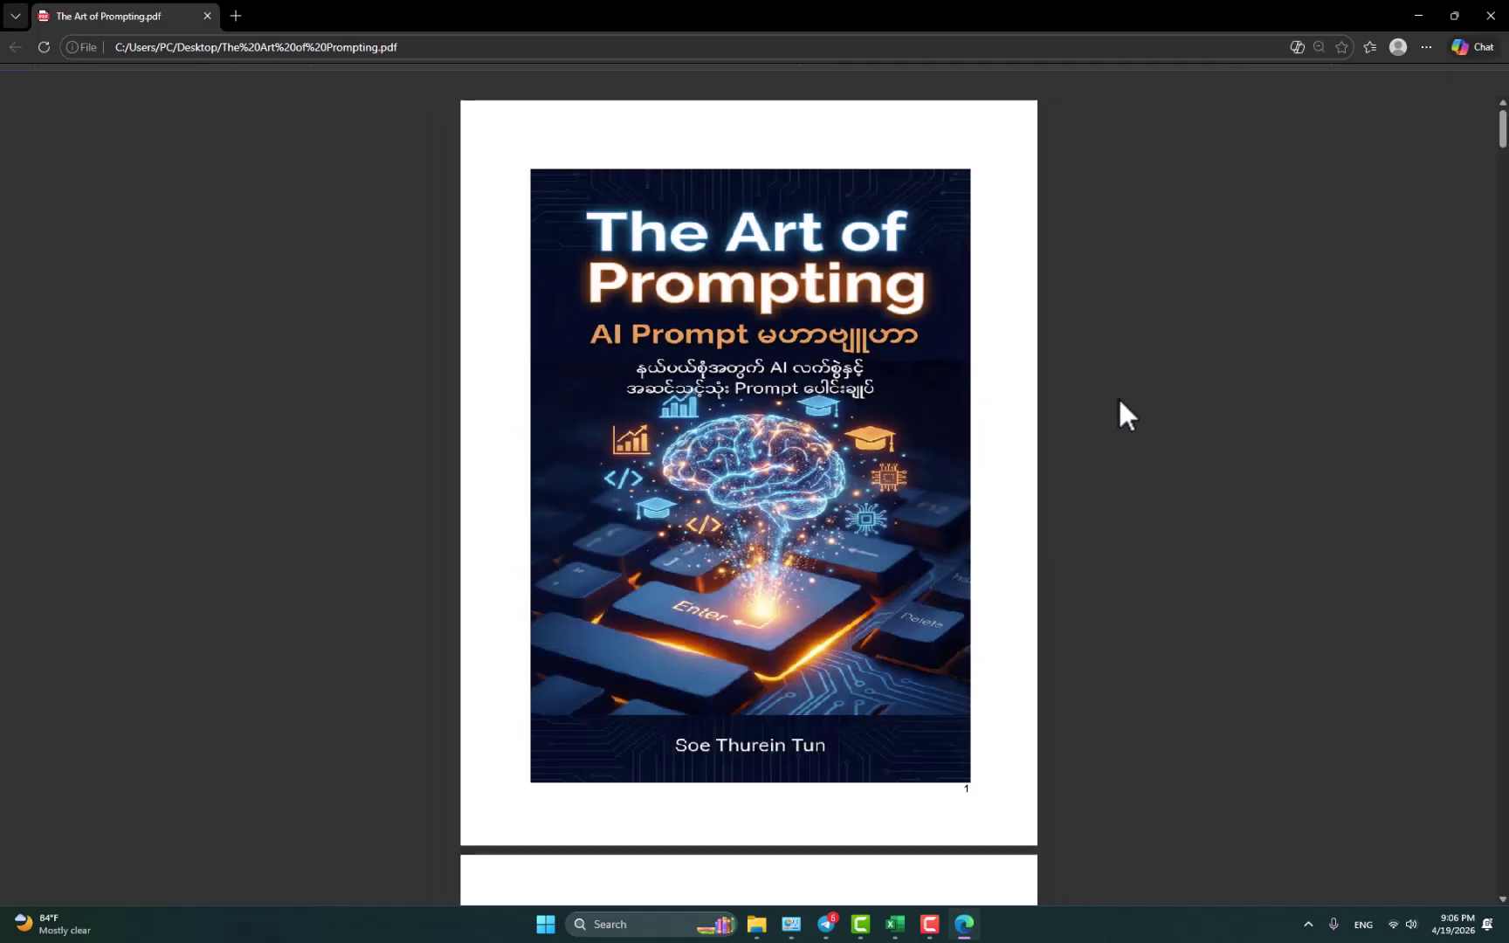
pyautogui.click(1490, 16)
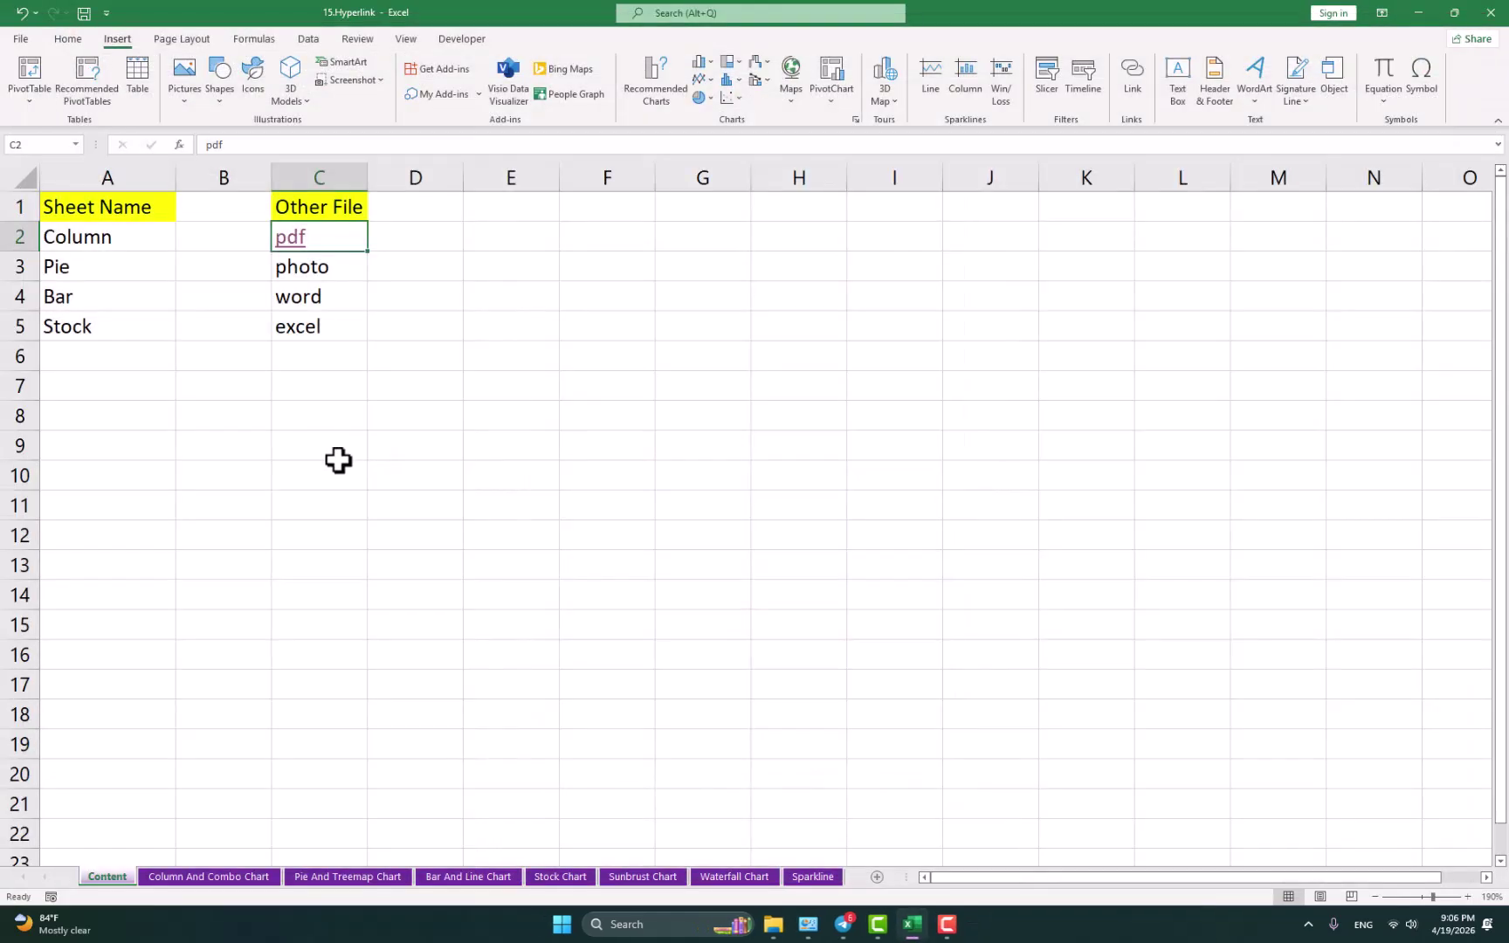
# Step: Open the Insert Hyperlink dialog for the photo cell C3 and set the folder to look in to Desktop
pyautogui.click(321, 276)
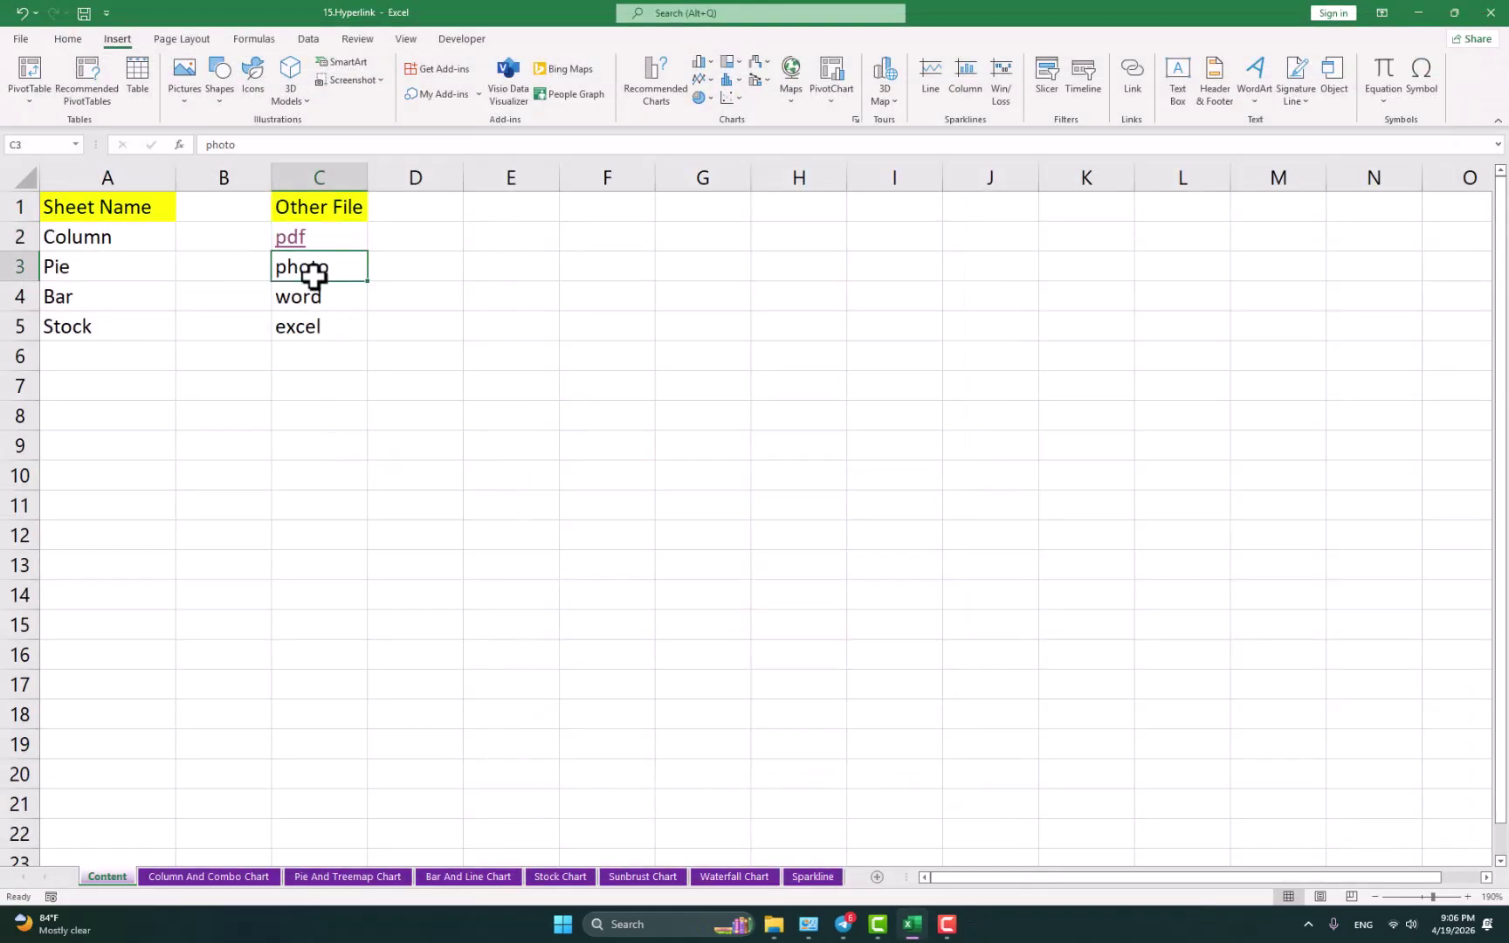
pyautogui.hotkey('ctrl', 'k')
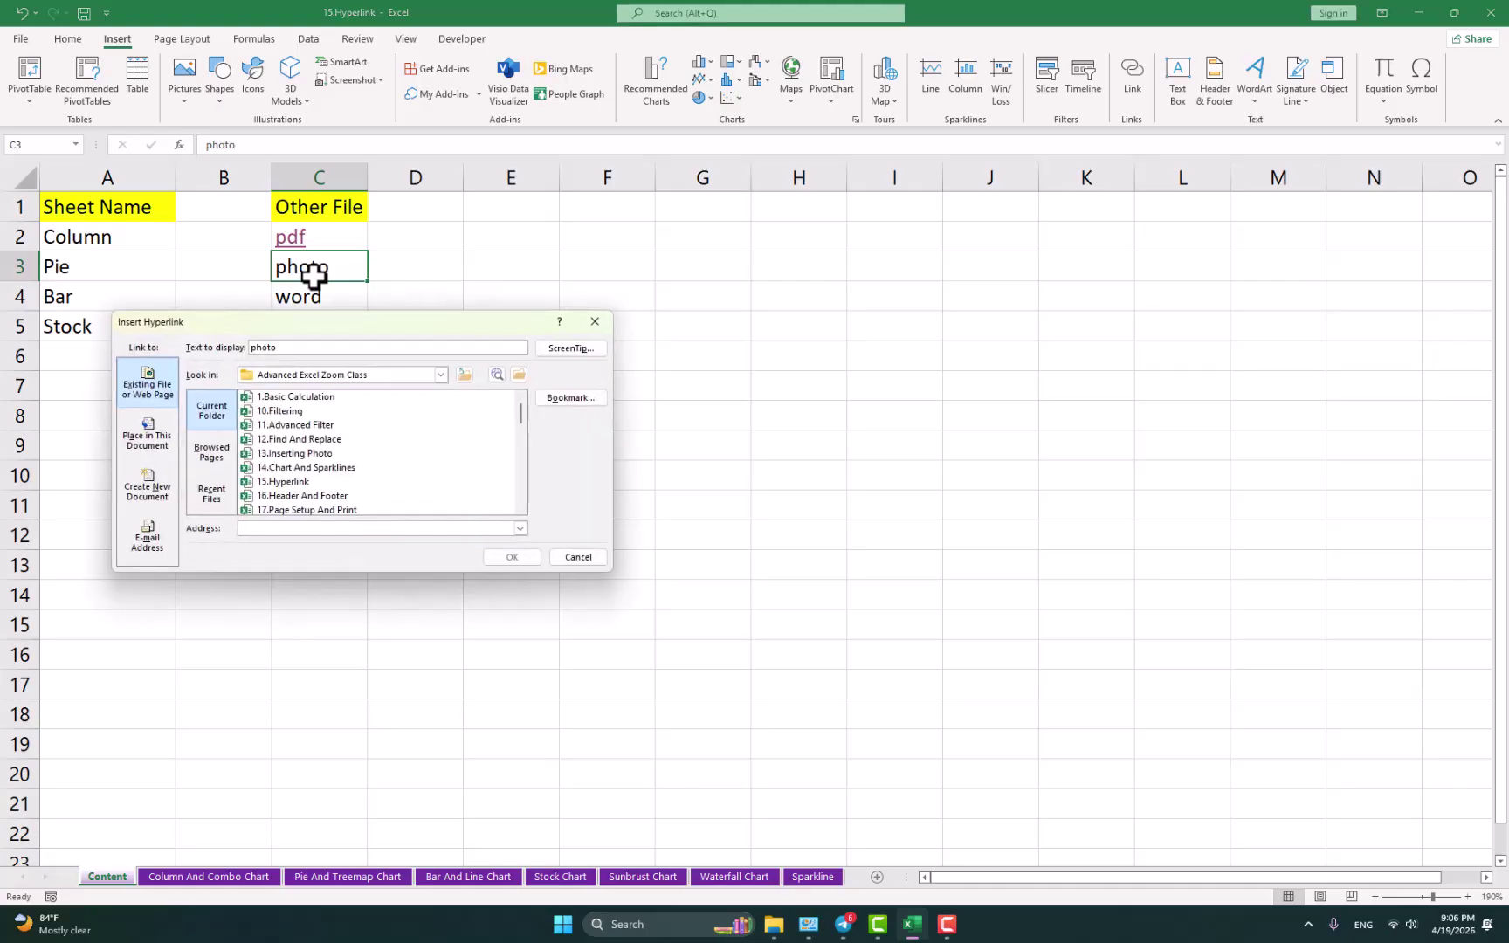
pyautogui.click(441, 375)
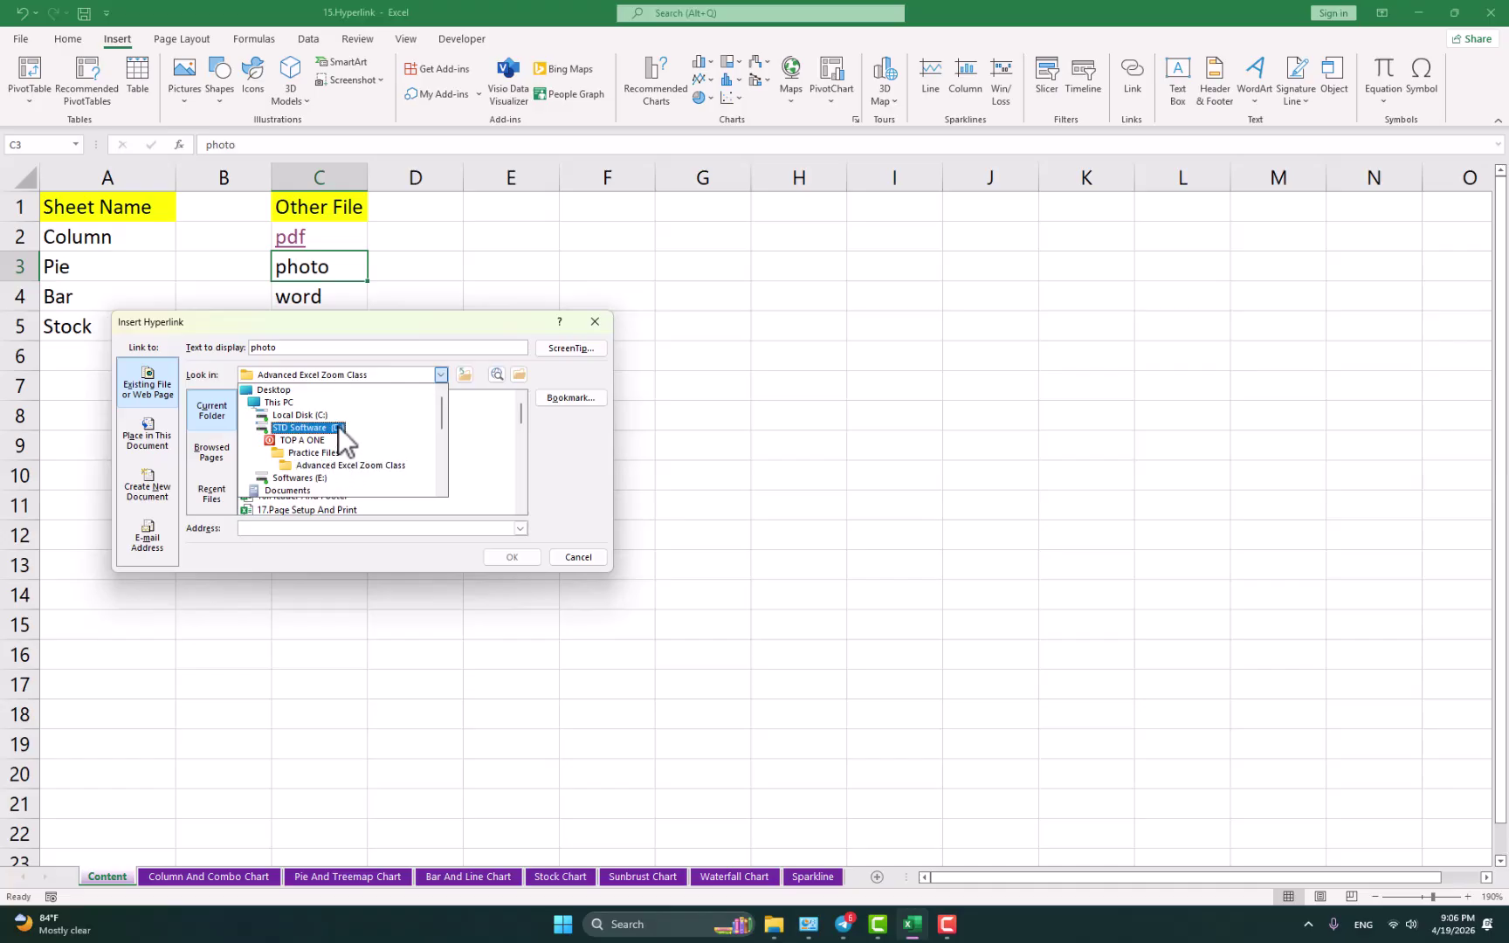
pyautogui.click(285, 391)
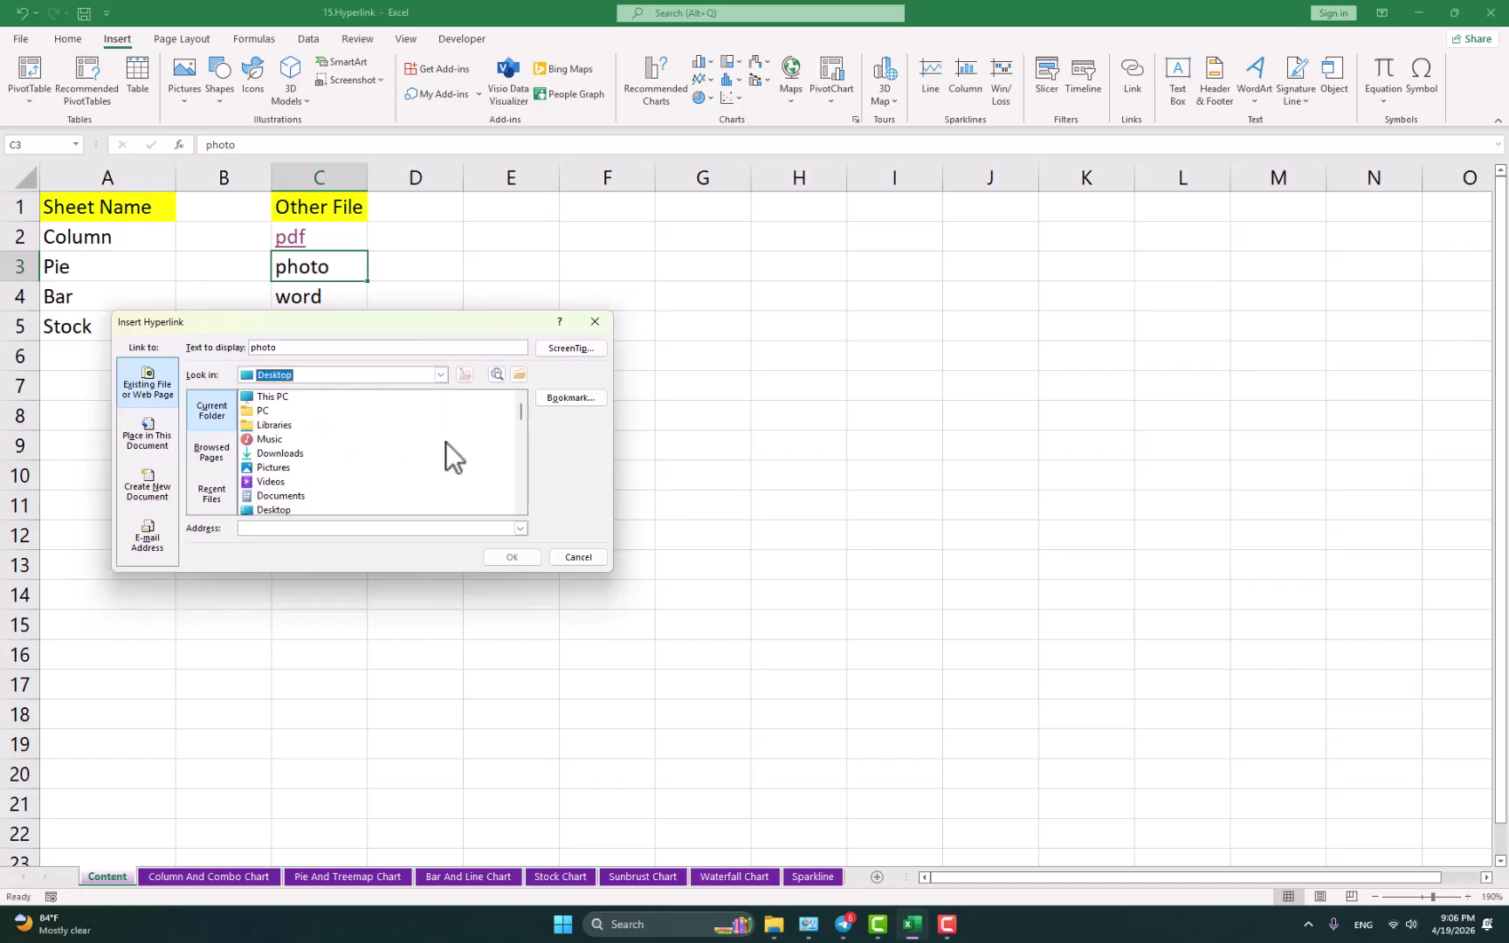
# Step: Look through the design and computer basic folders on the Desktop for a photo, and return to the Desktop
pyautogui.scroll(-3, 511, 423)
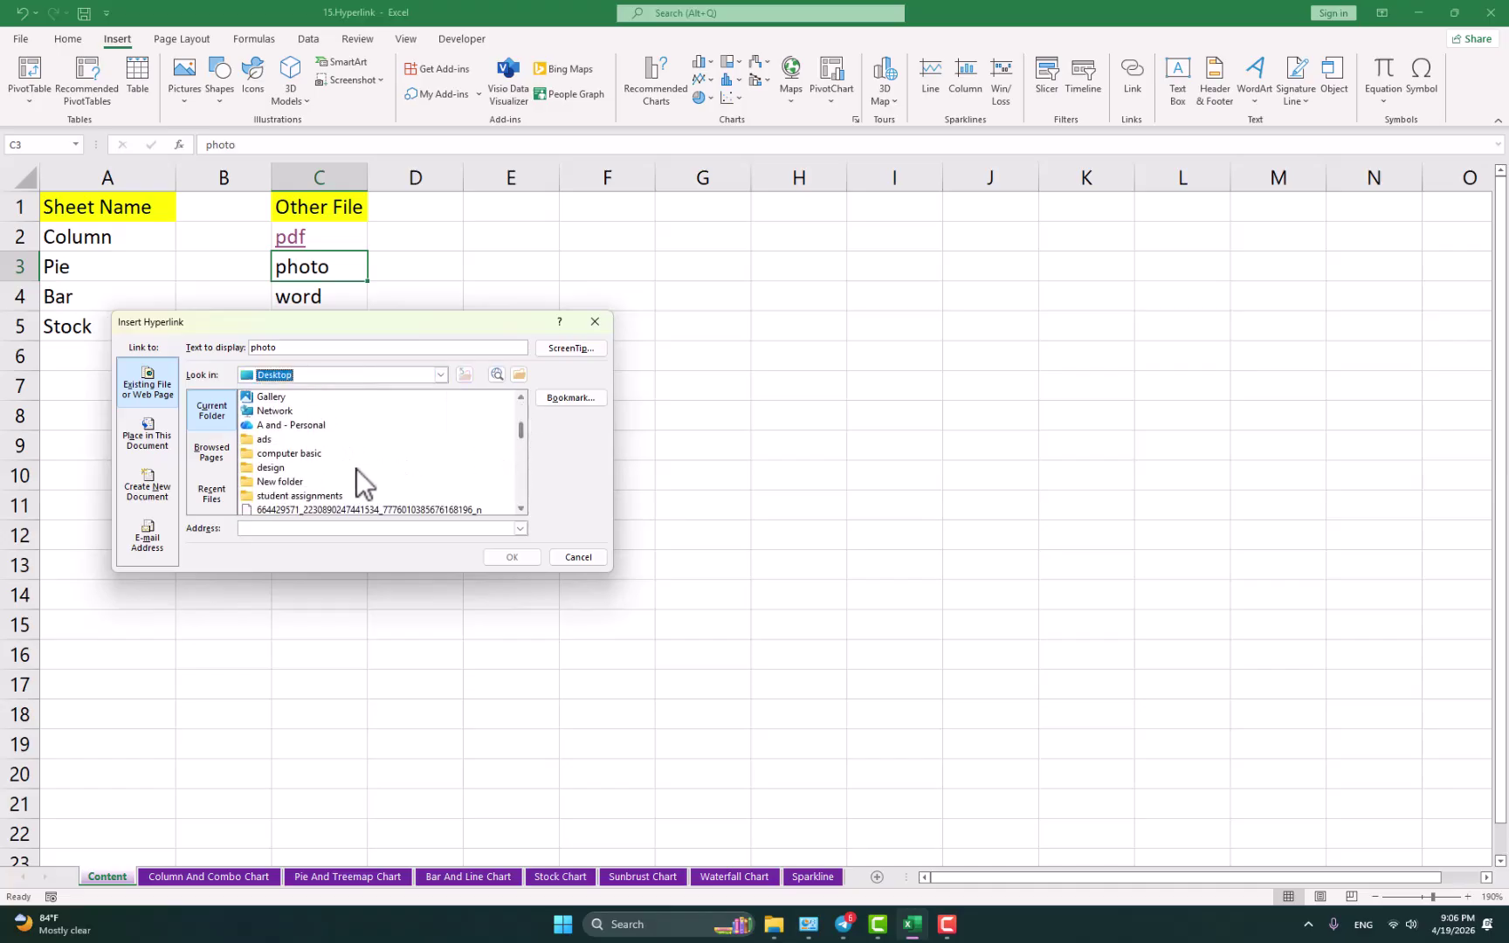
pyautogui.click(272, 470)
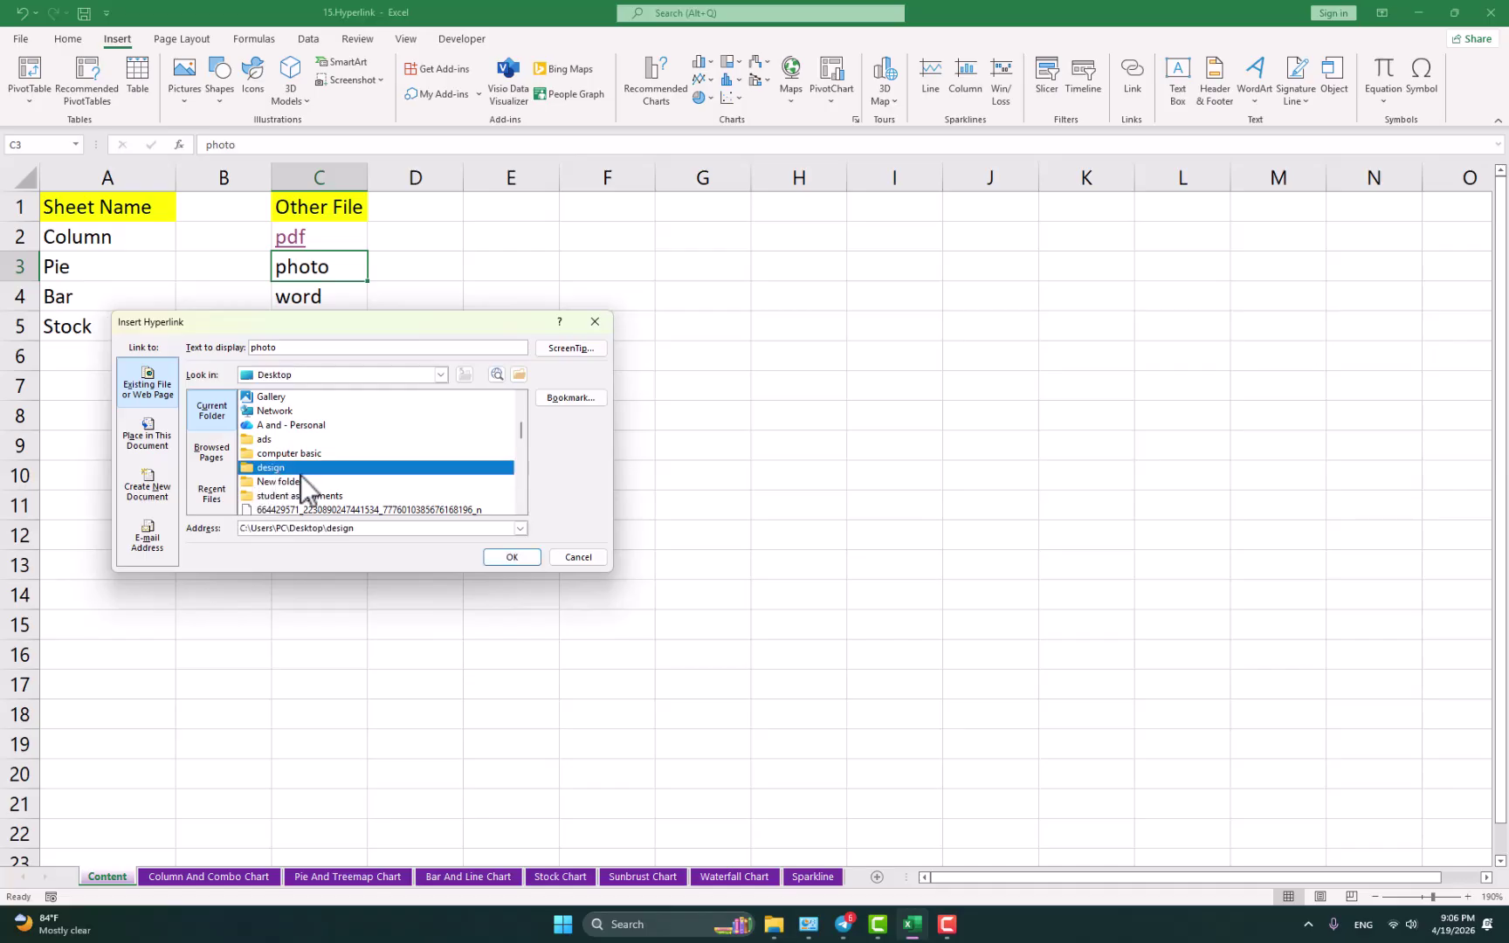
pyautogui.doubleClick(293, 468)
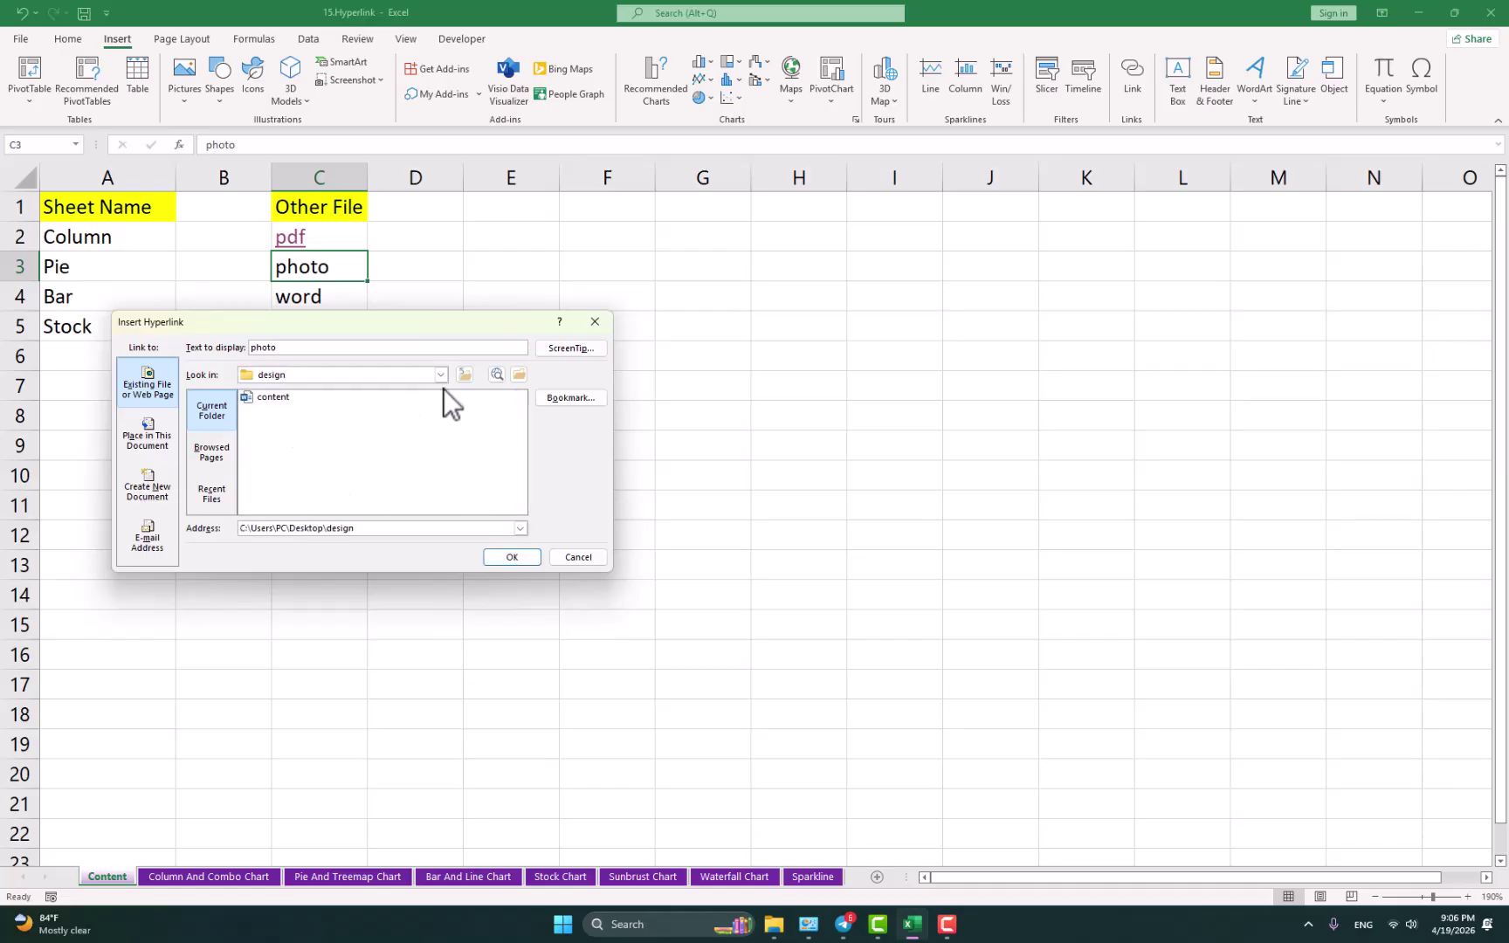
pyautogui.click(466, 375)
pyautogui.moveTo(524, 413)
pyautogui.mouseDown()
pyautogui.moveTo(512, 487)
pyautogui.moveTo(510, 425)
pyautogui.mouseUp()
pyautogui.doubleClick(299, 468)
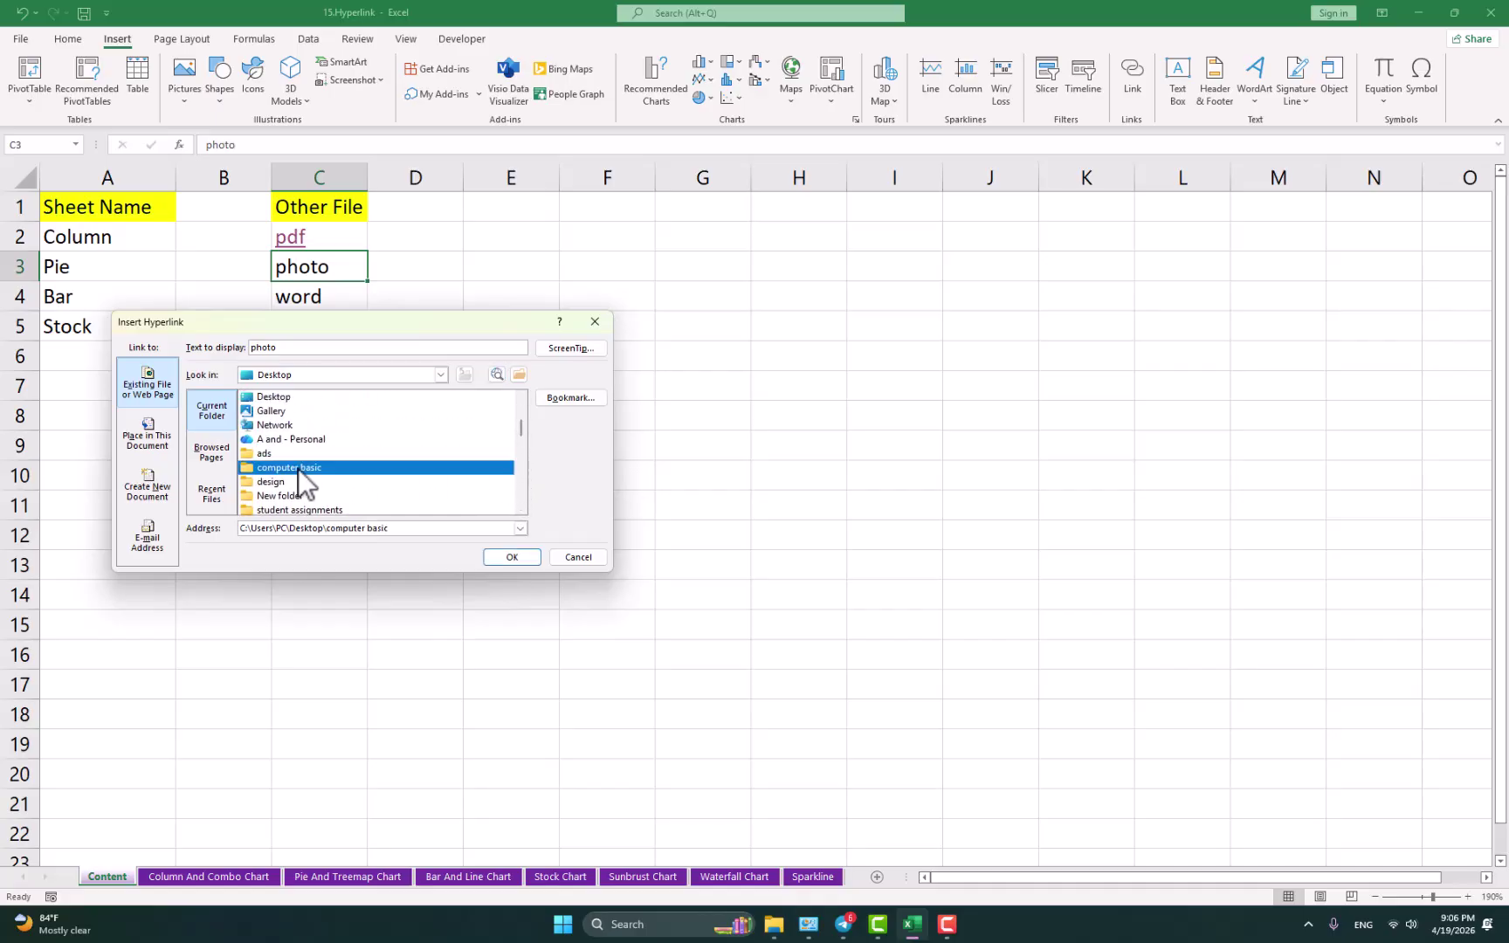
pyautogui.click(465, 374)
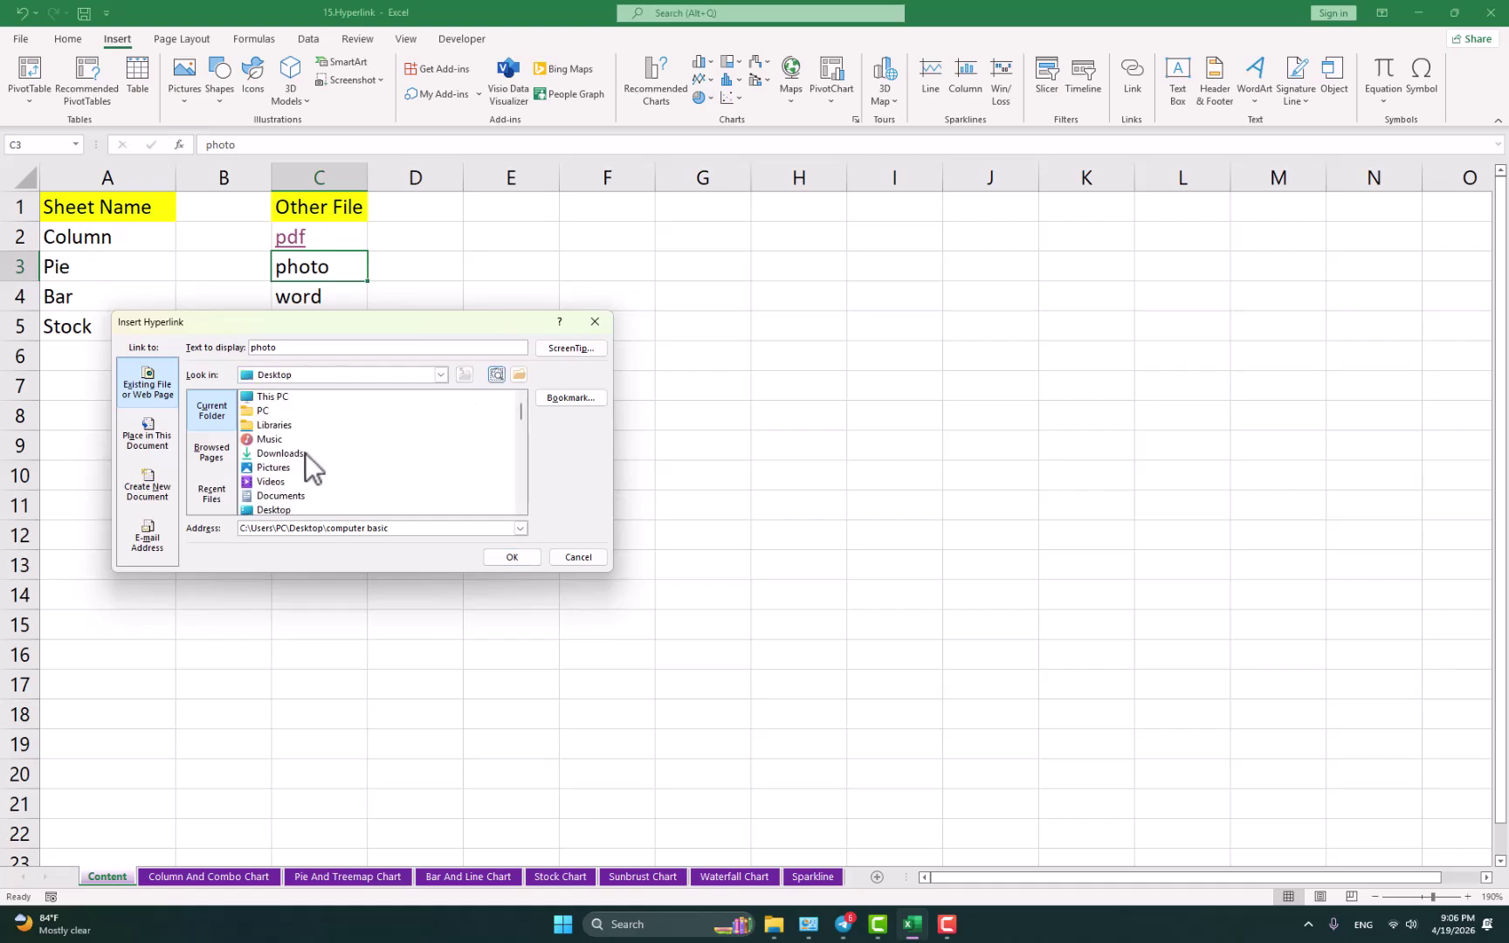
# Step: Link the photo cell C3 to the image 54c80904800aa028d9faca4427c1984d.jpg in the Desktop's ads\photo folder
pyautogui.moveTo(516, 411); pyautogui.dragTo(519, 434)
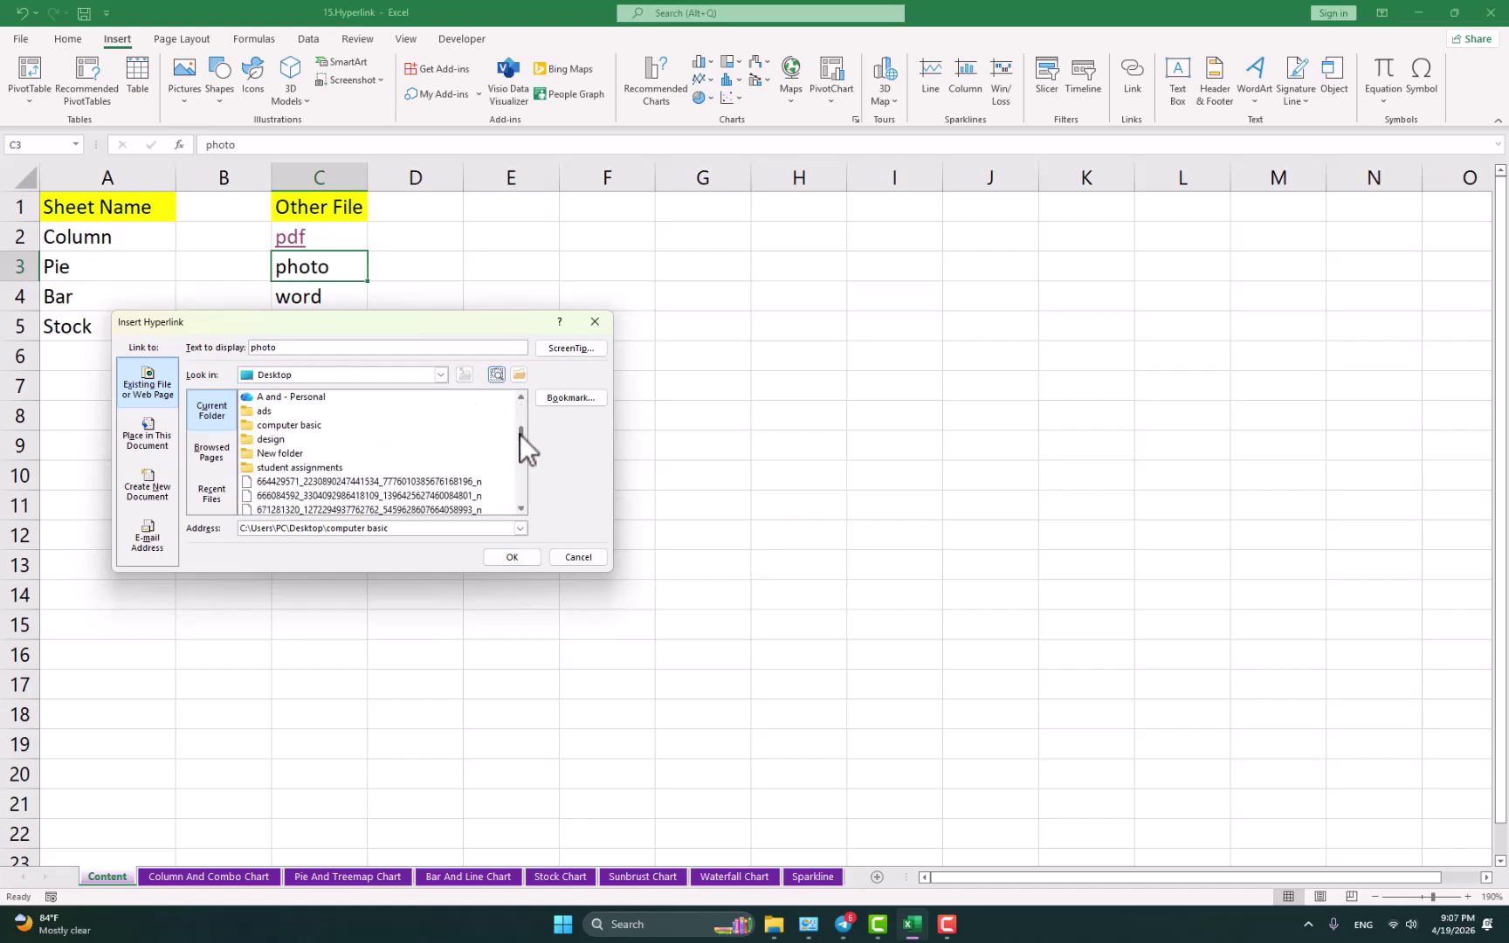
pyautogui.click(262, 412)
pyautogui.doubleClick(261, 411)
pyautogui.doubleClick(276, 413)
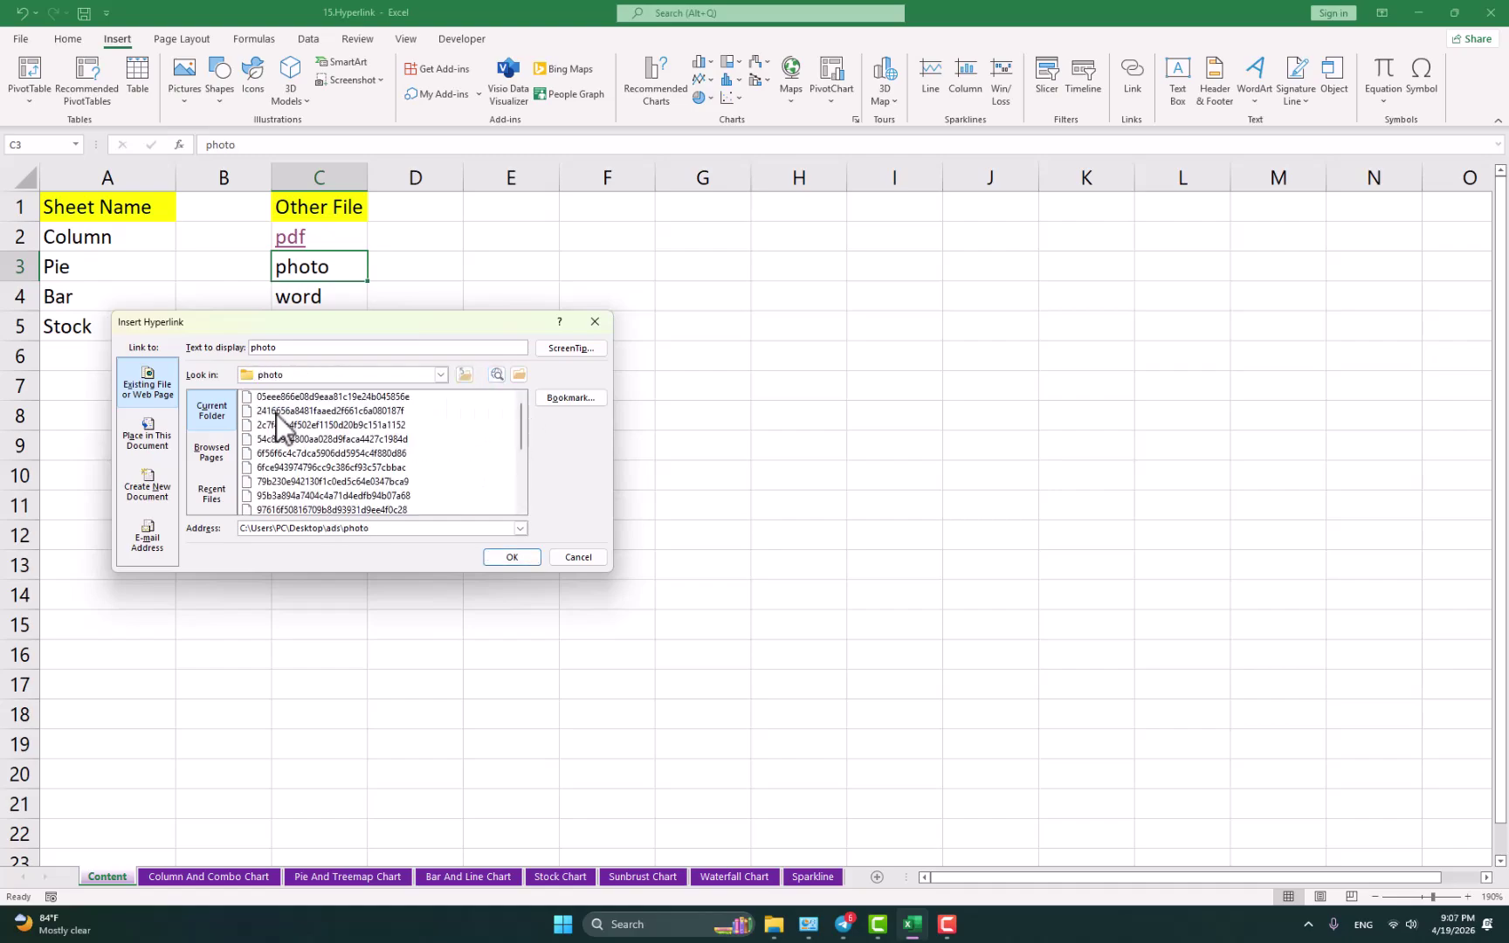
pyautogui.click(287, 438)
pyautogui.click(492, 559)
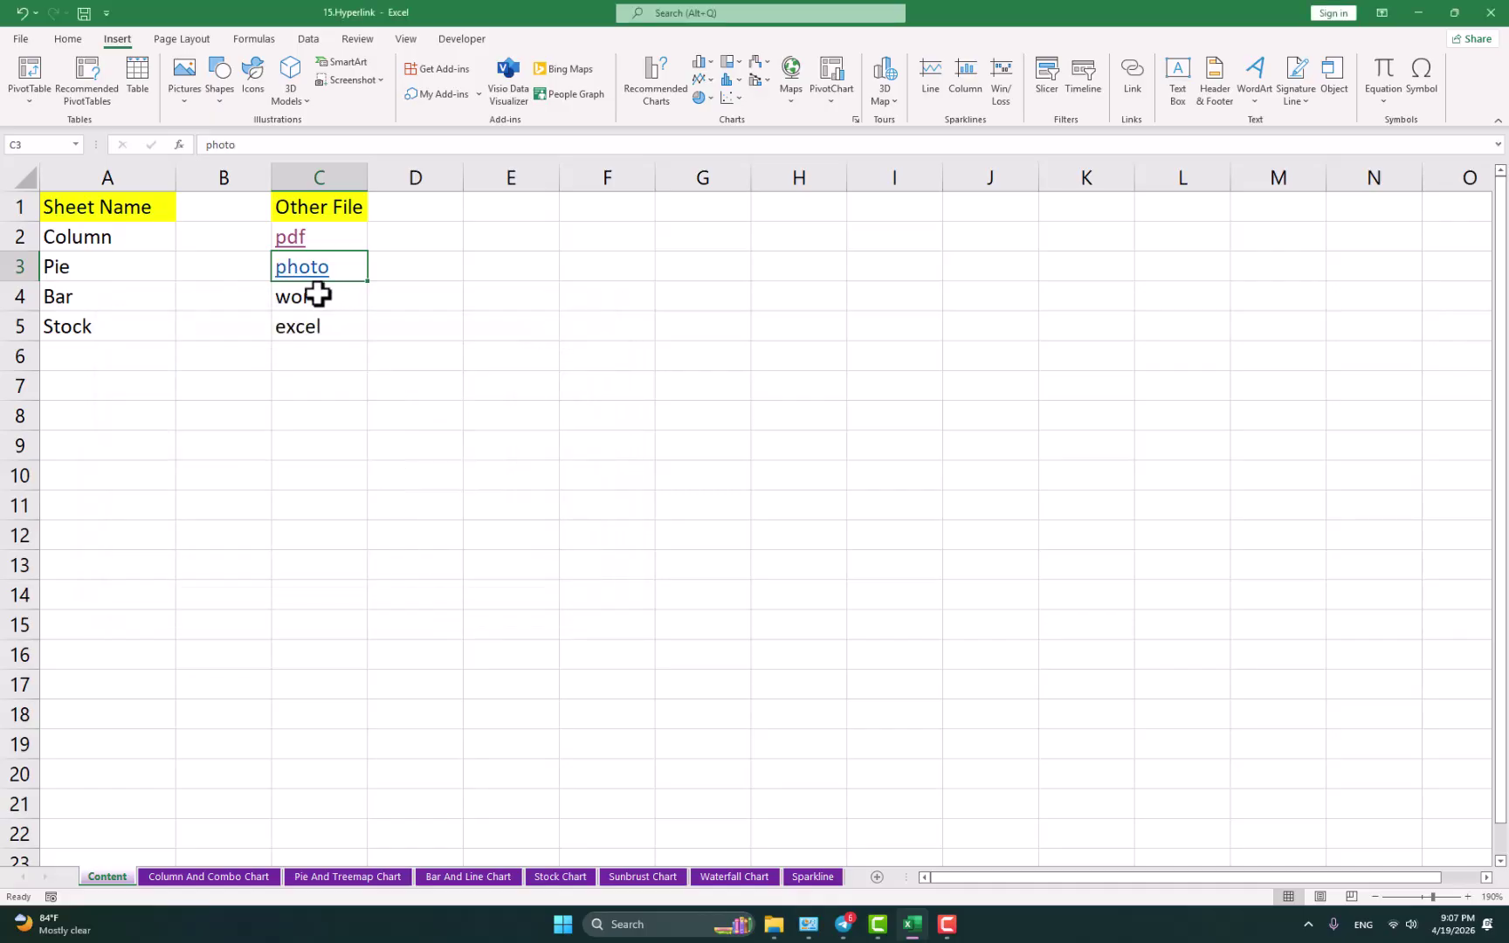
# Step: Test the photo link in C3 and close the opened image to return to the Content sheet
pyautogui.click(306, 272)
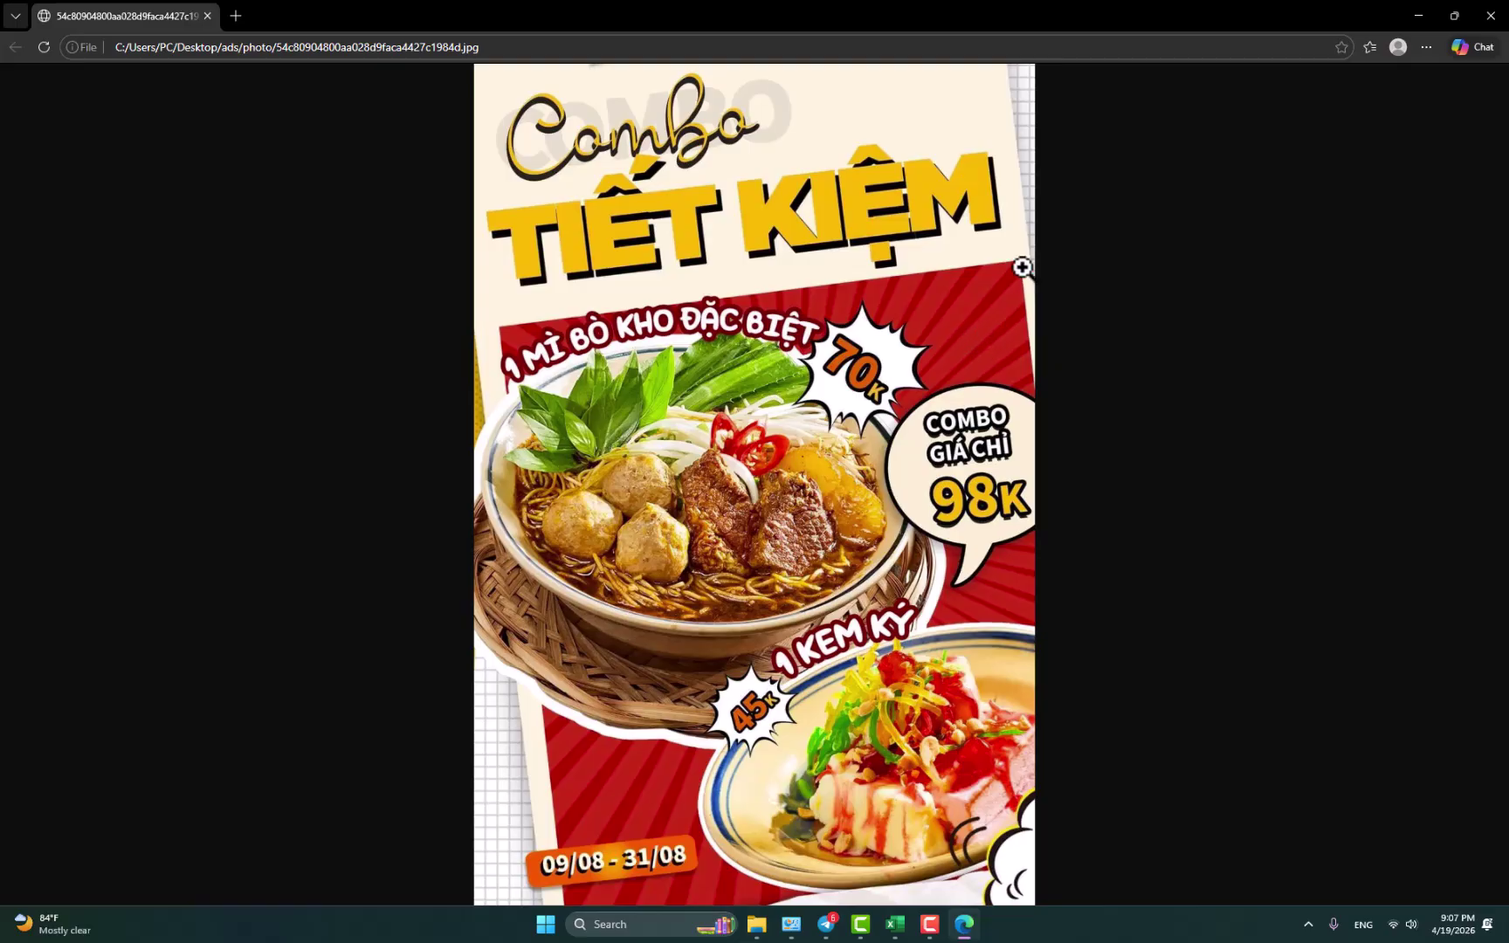
pyautogui.click(1489, 27)
pyautogui.click(325, 295)
pyautogui.click(301, 328)
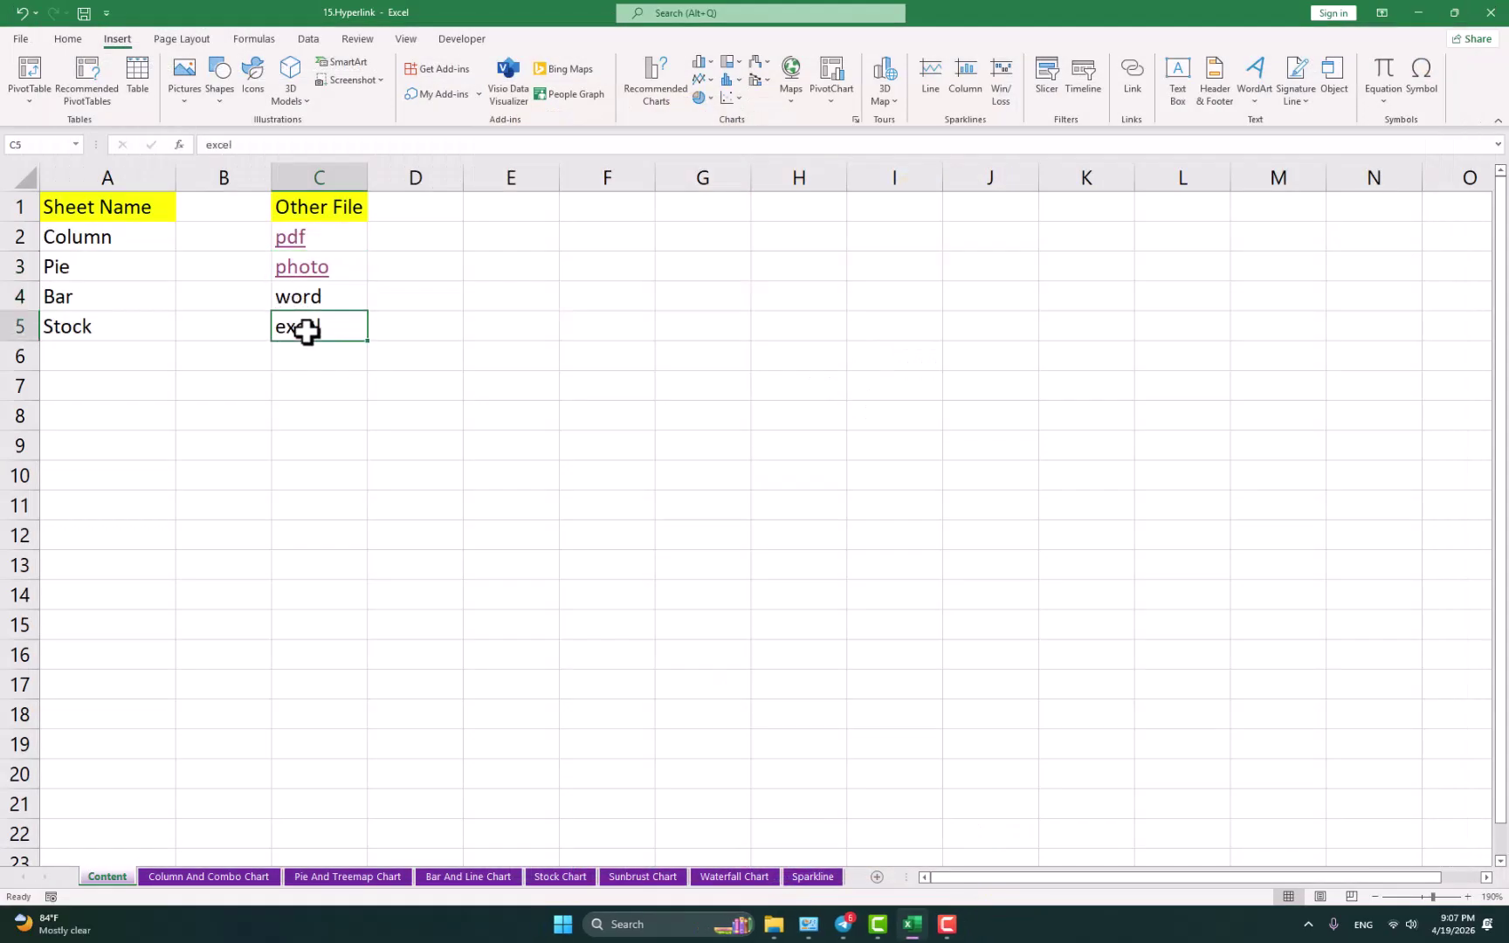
# Step: Examine the pdf cell's link in the Edit Hyperlink dialog and close it without changes
pyautogui.click(341, 246)
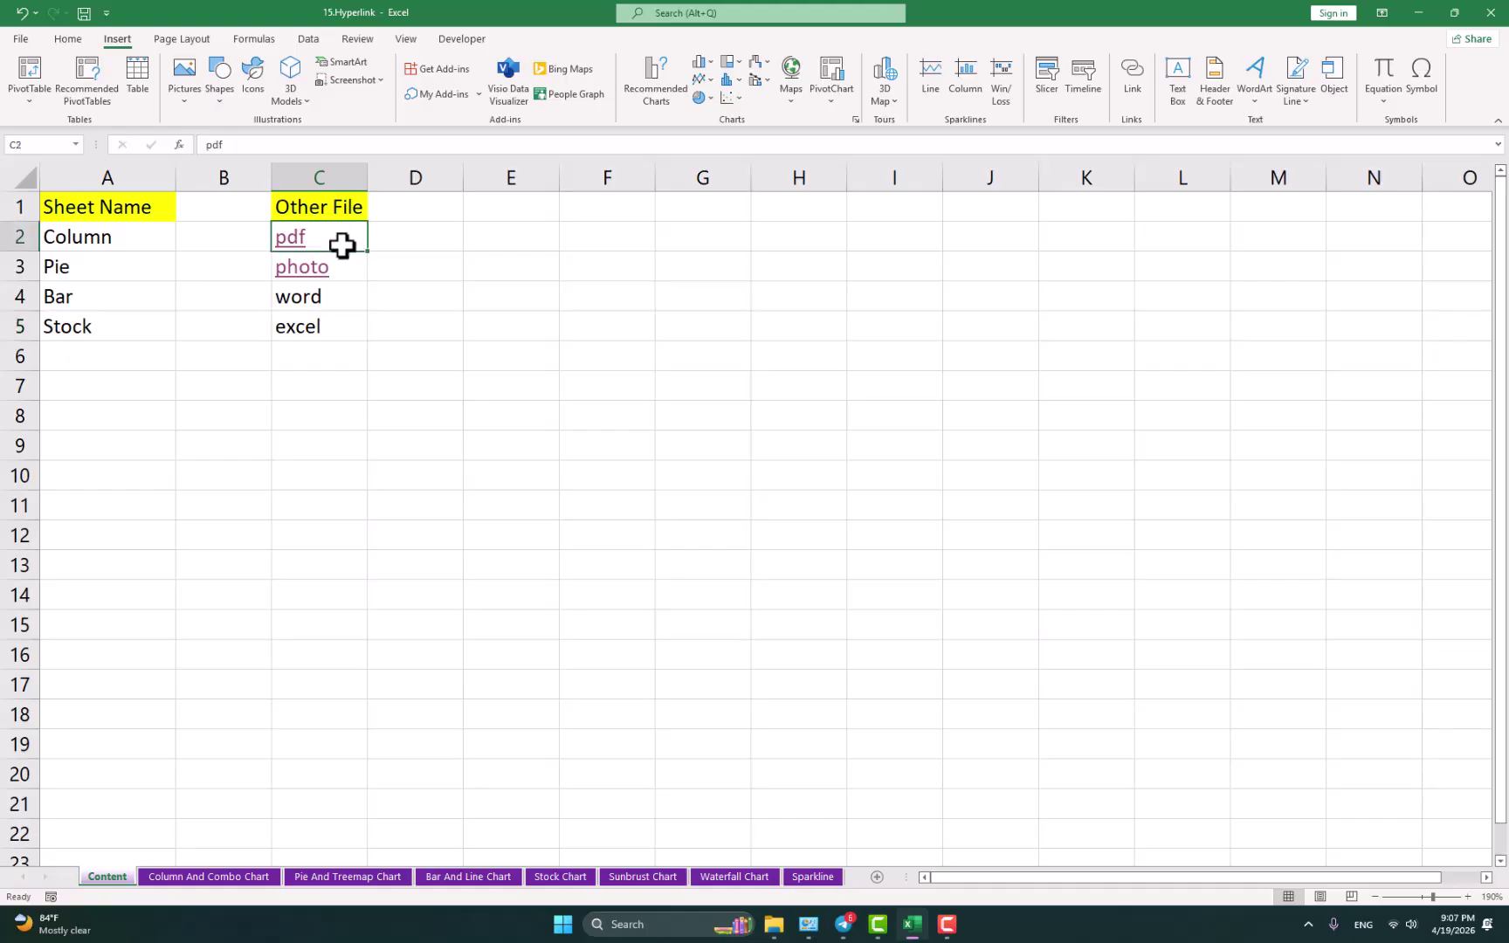
pyautogui.hotkey('ctrl', 'k')
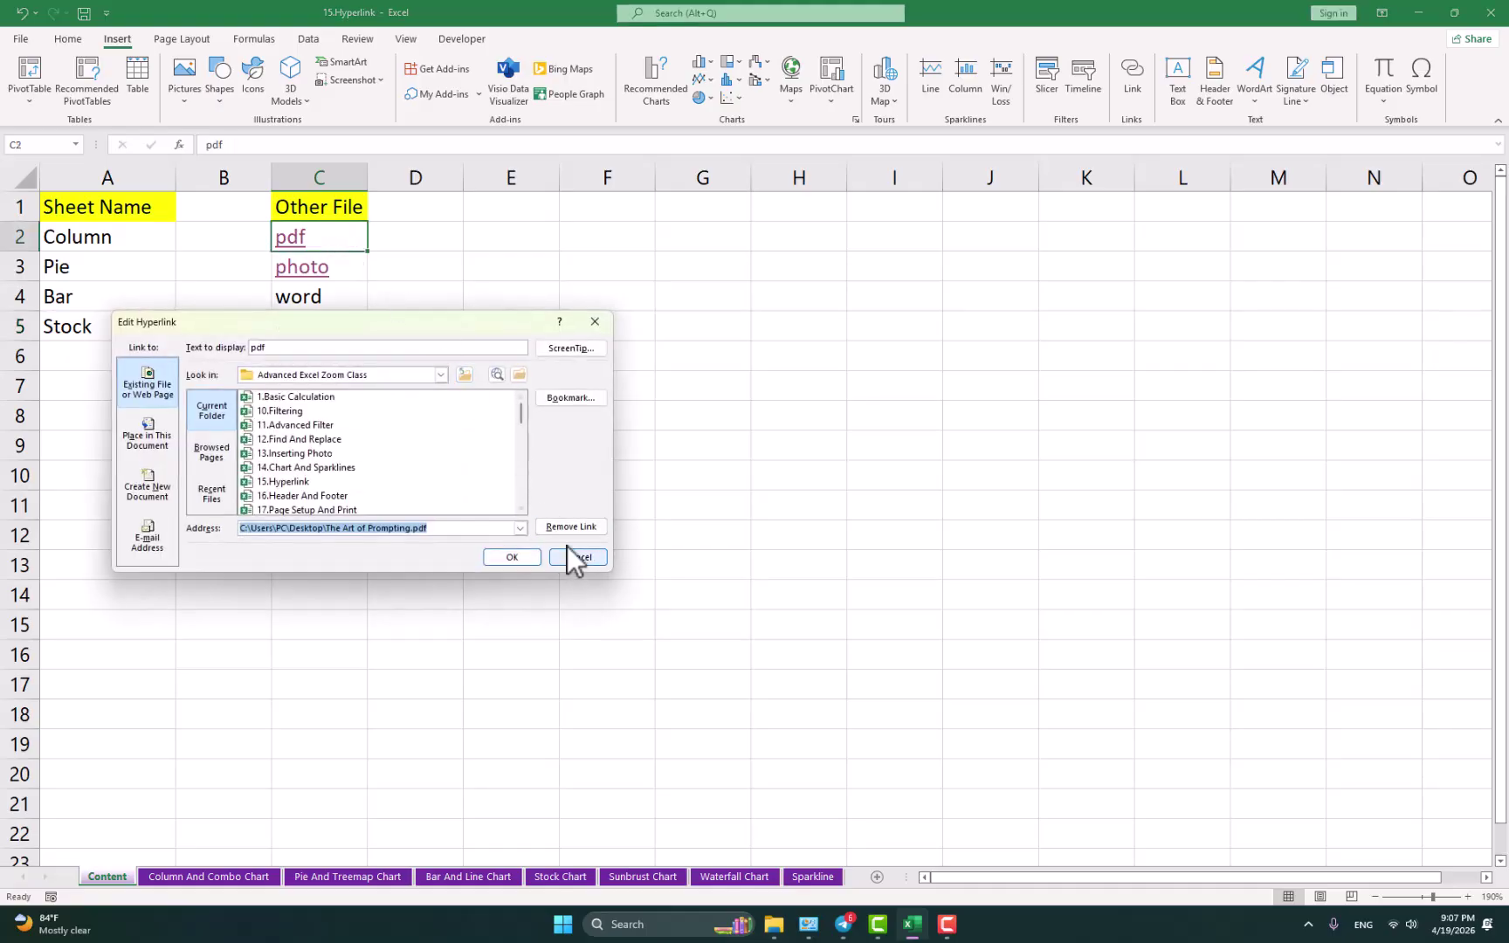
pyautogui.click(595, 321)
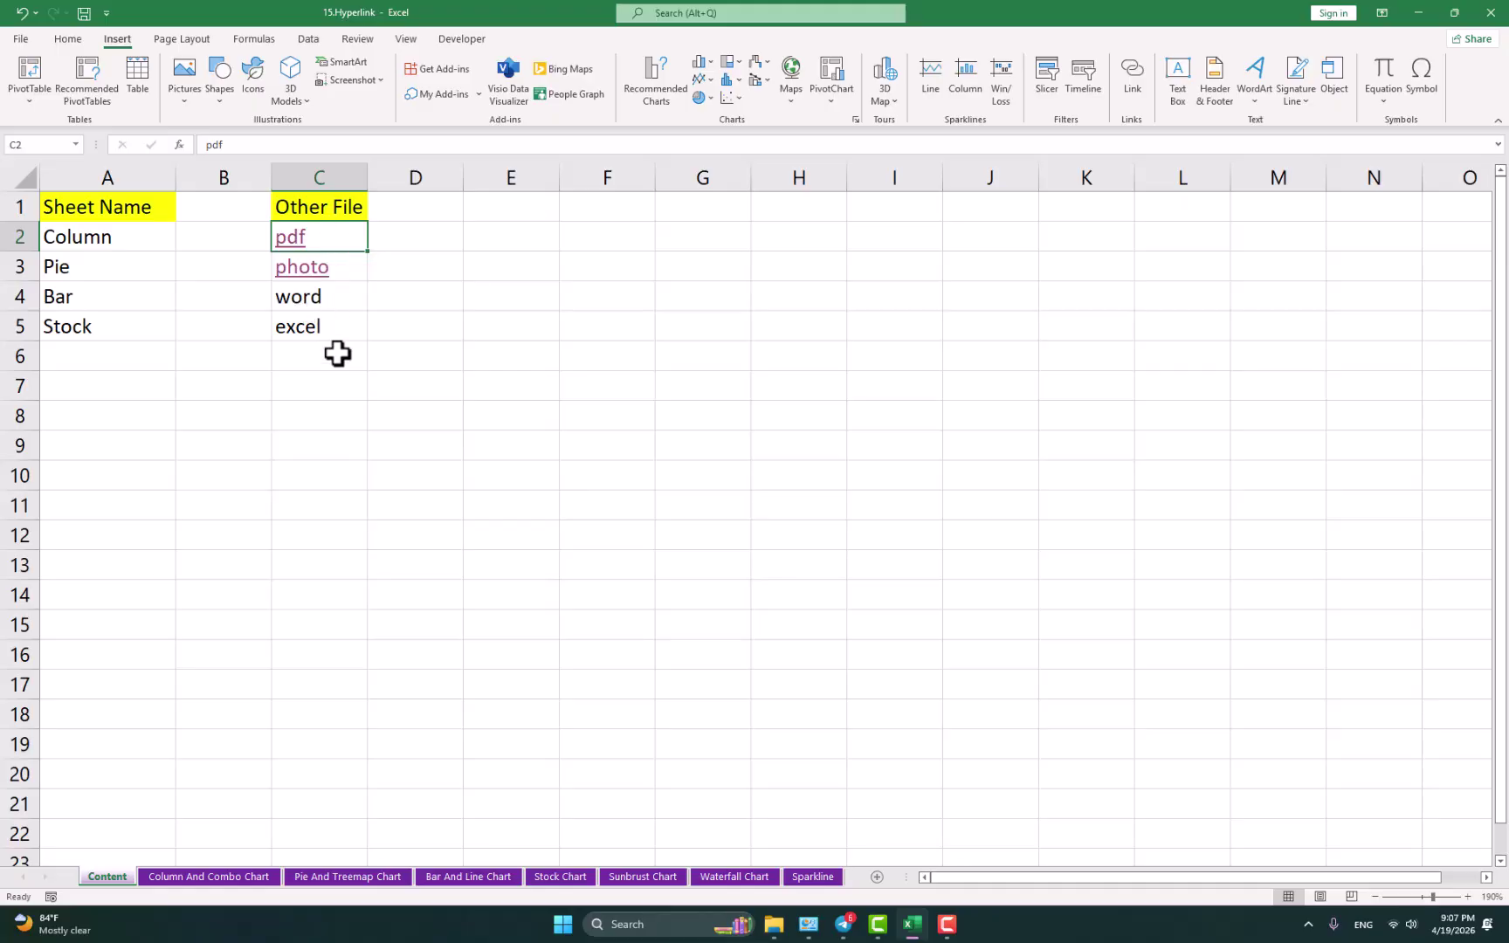
# Step: Remove the hyperlinks from the pdf and photo cells C2 to C3 using Remove Hyperlinks
pyautogui.moveTo(347, 242); pyautogui.dragTo(339, 269)
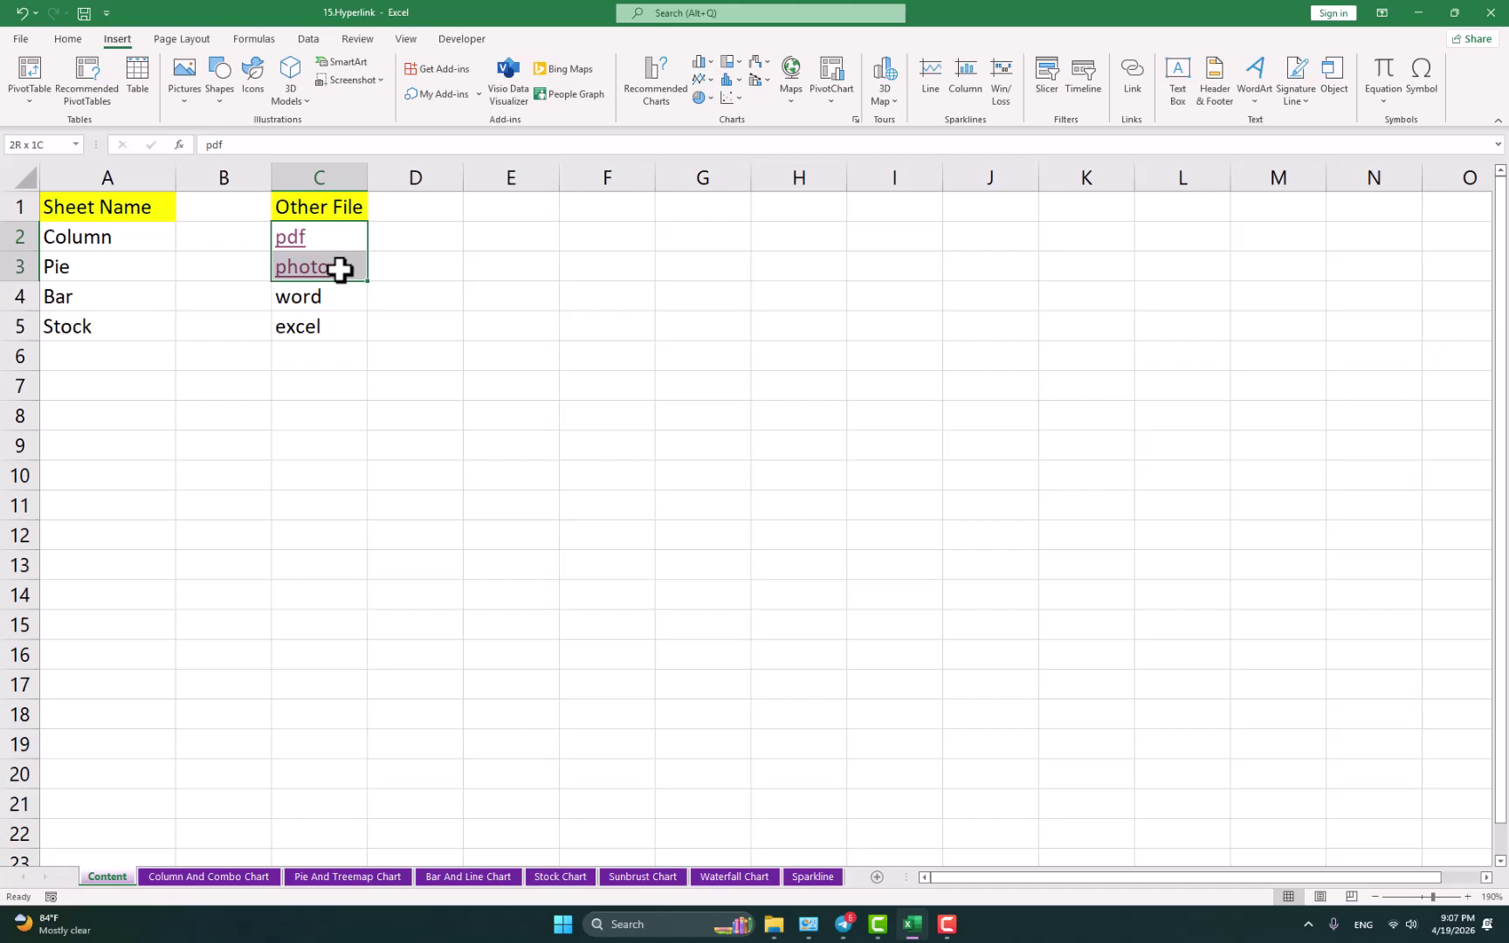
pyautogui.click(68, 40)
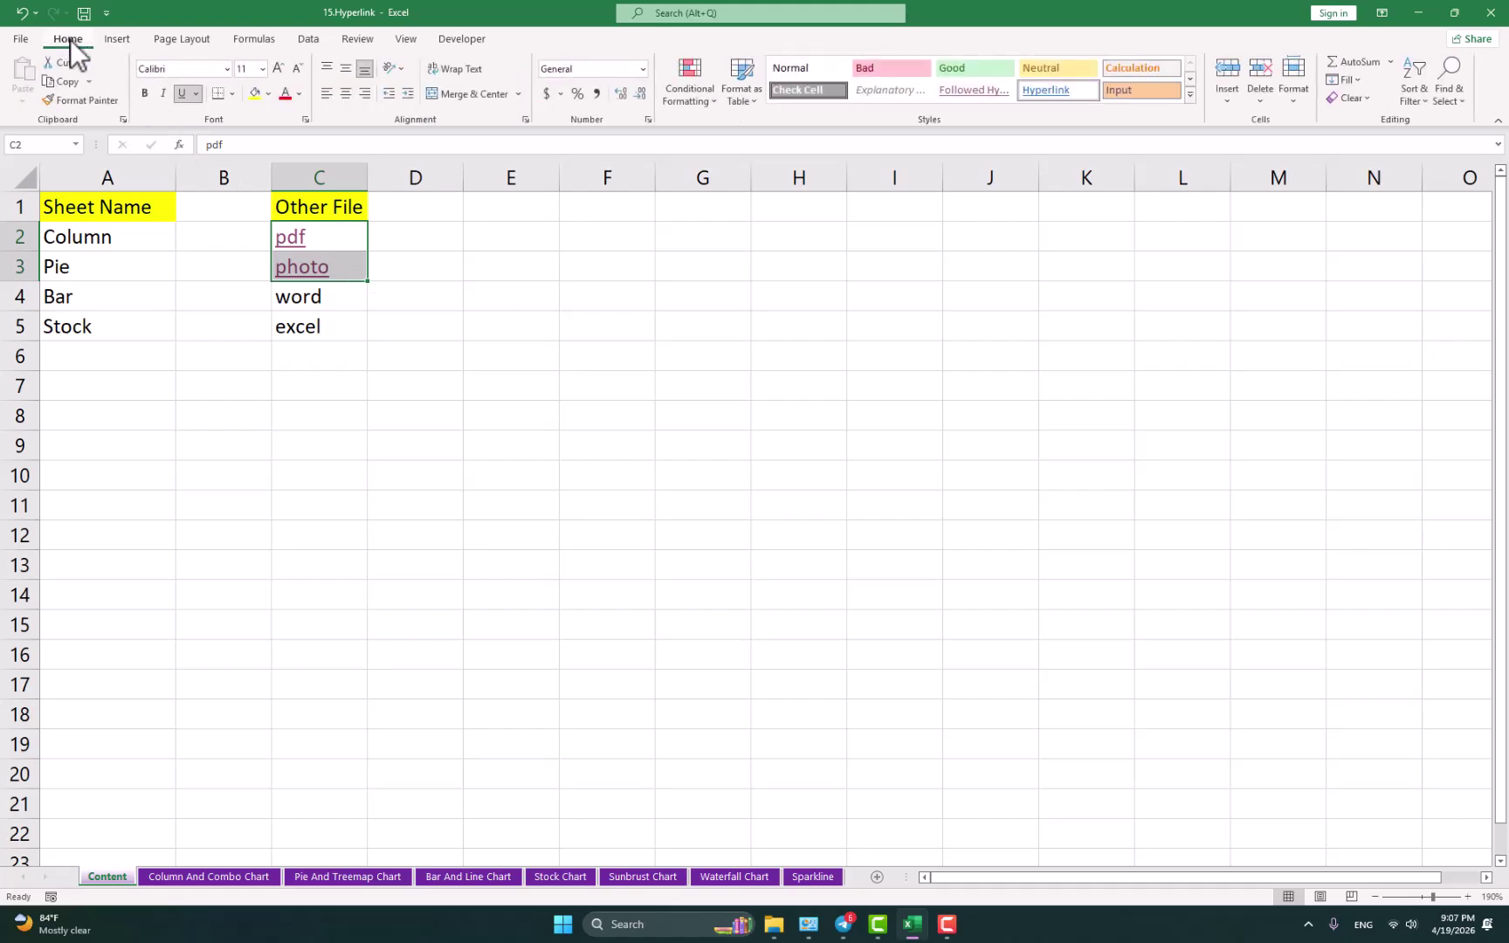
pyautogui.click(1366, 98)
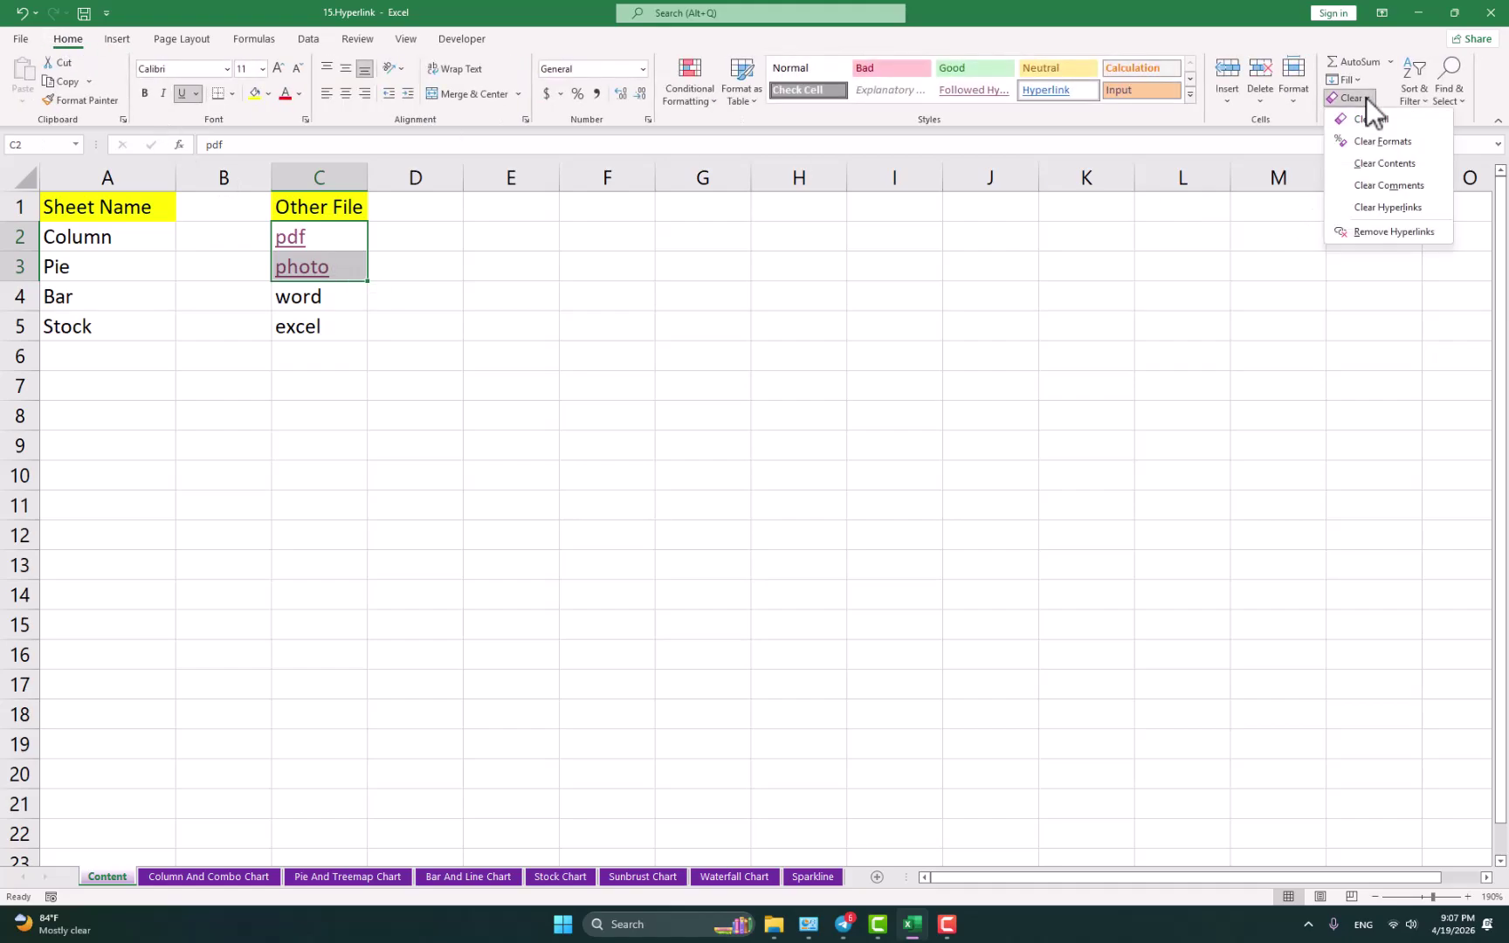
pyautogui.click(1380, 233)
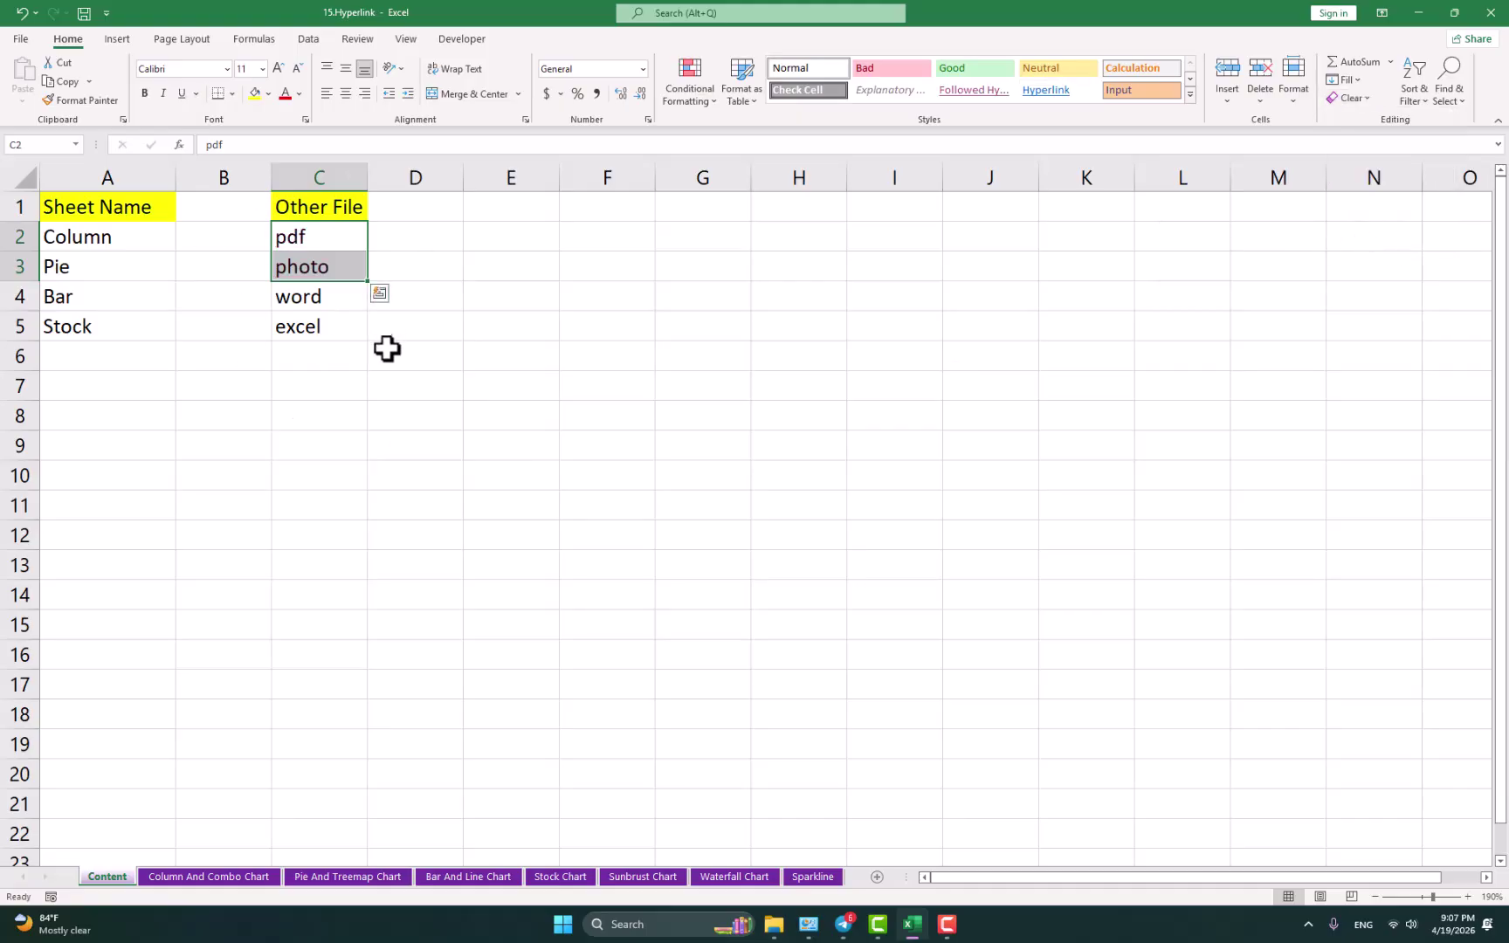
pyautogui.click(354, 389)
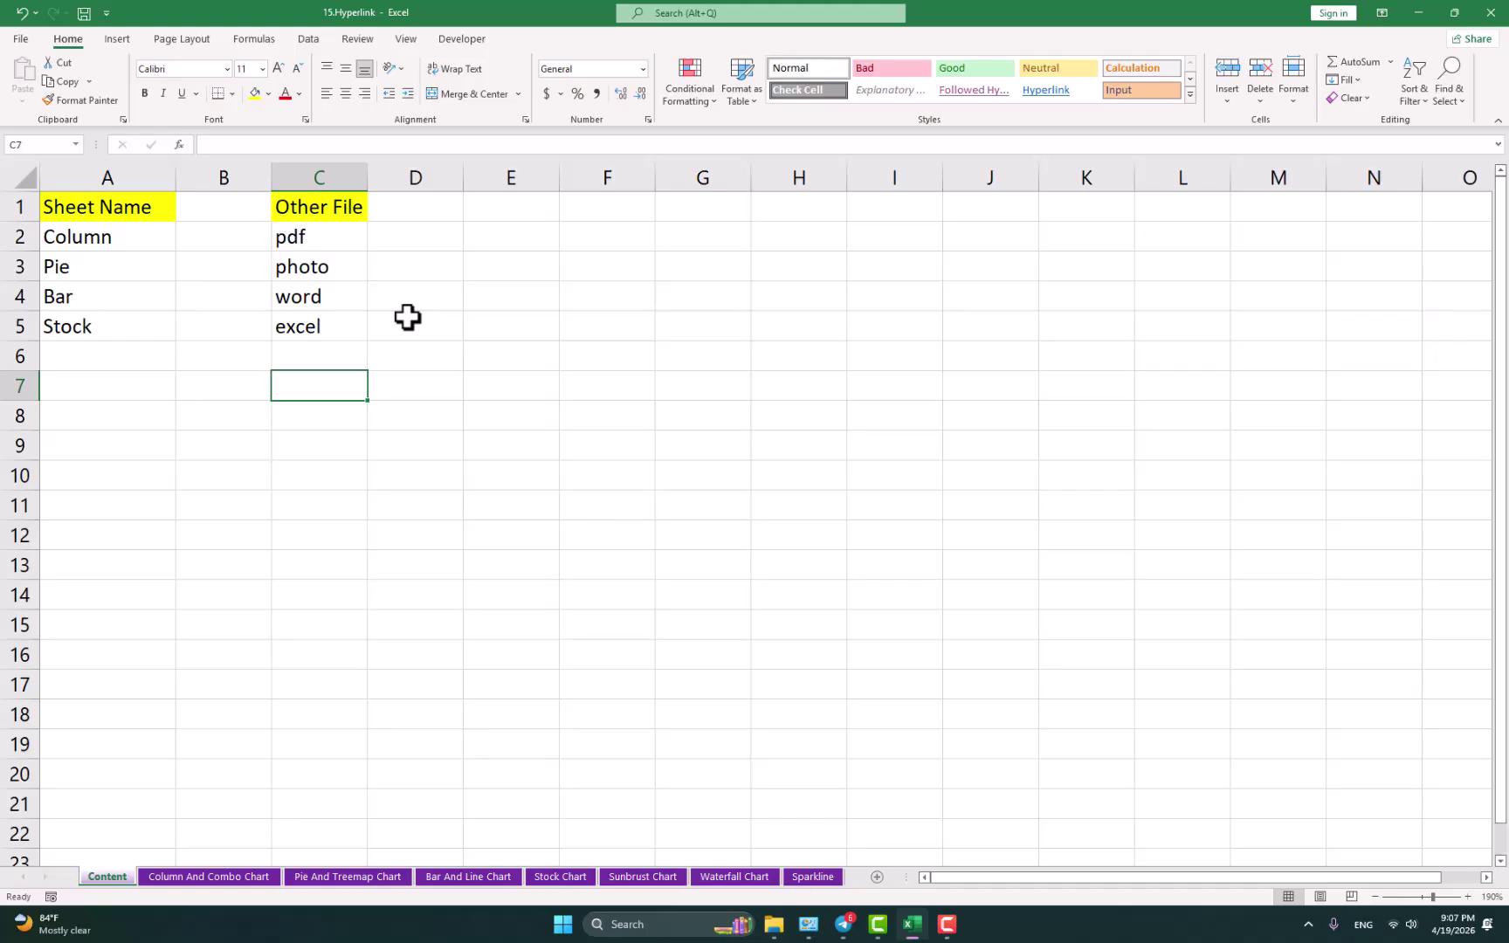
# Step: Link the Column cell A2 to the 'Column And Combo Chart' sheet as a place in this document
pyautogui.click(100, 248)
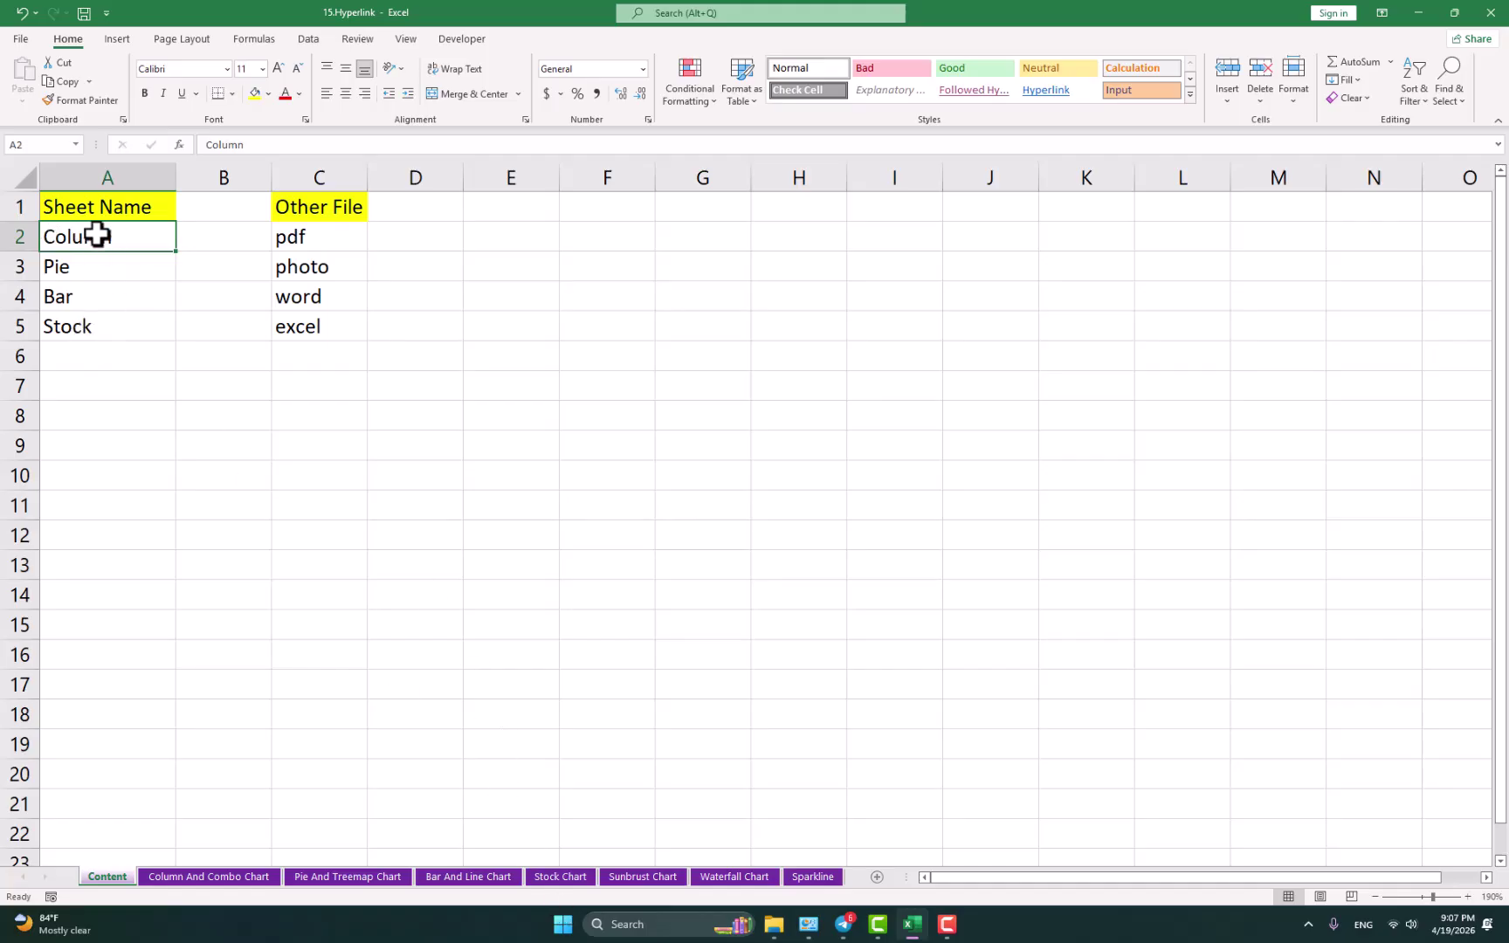
pyautogui.hotkey('ctrl', 'k')
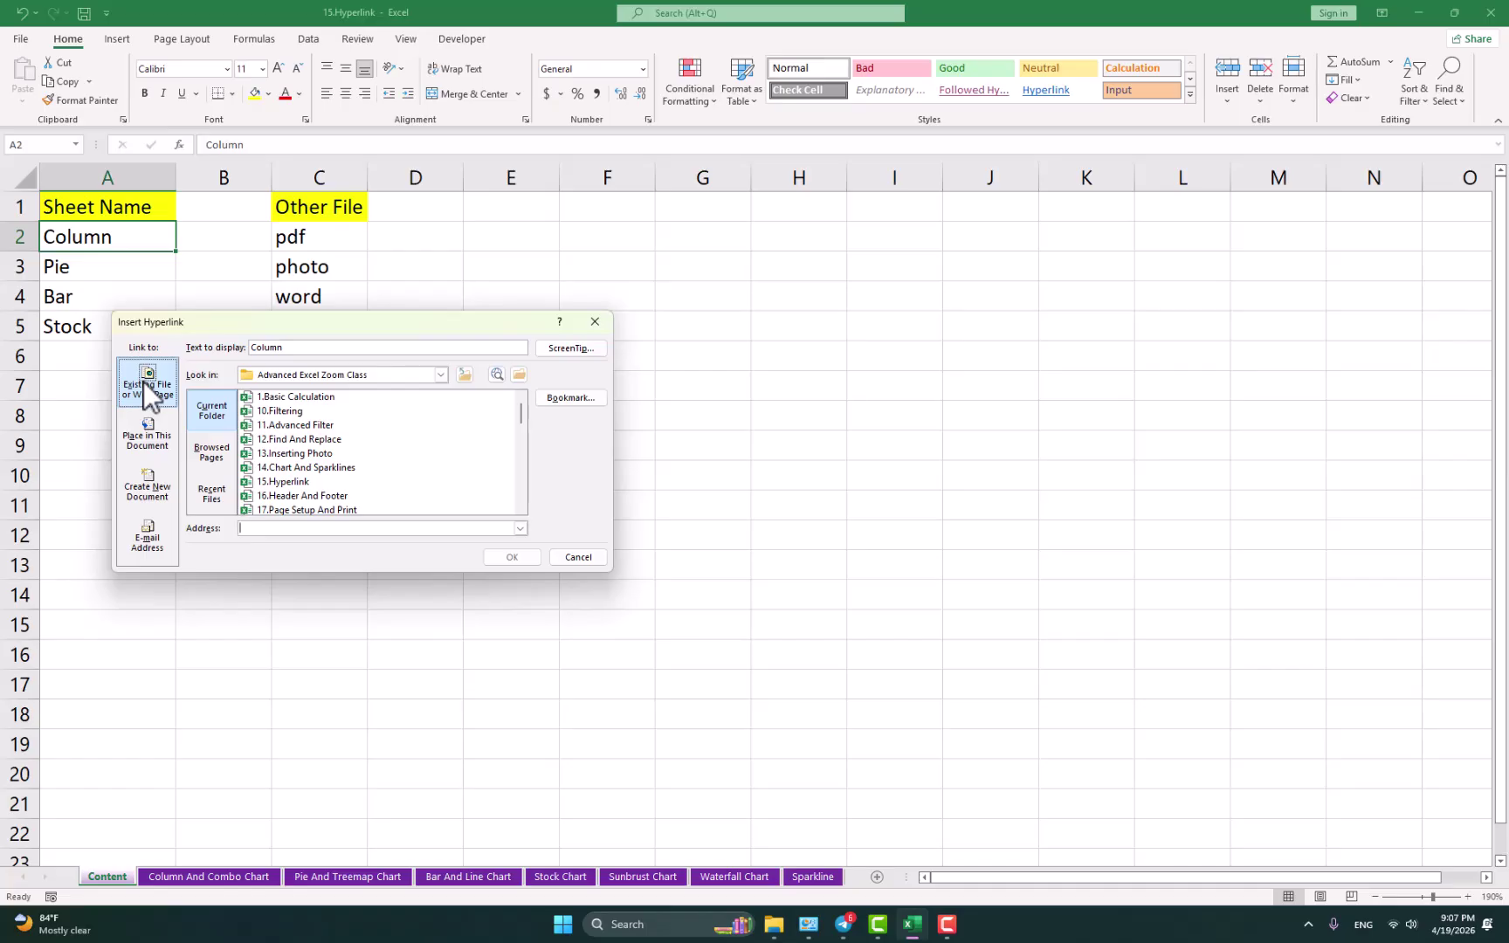
pyautogui.click(150, 436)
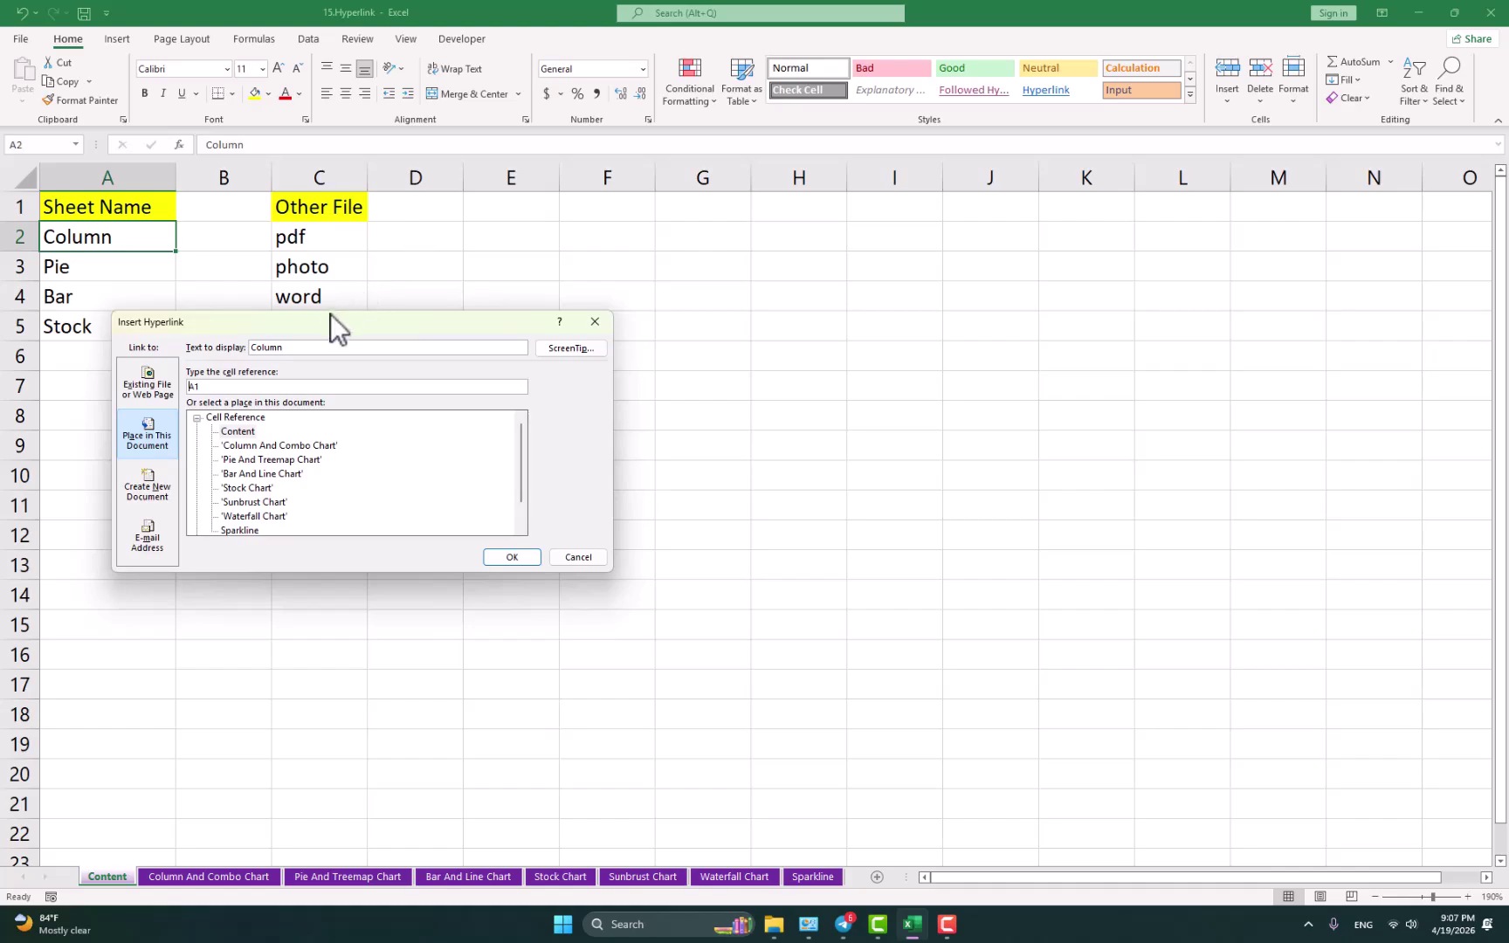
pyautogui.moveTo(331, 313); pyautogui.dragTo(385, 213)
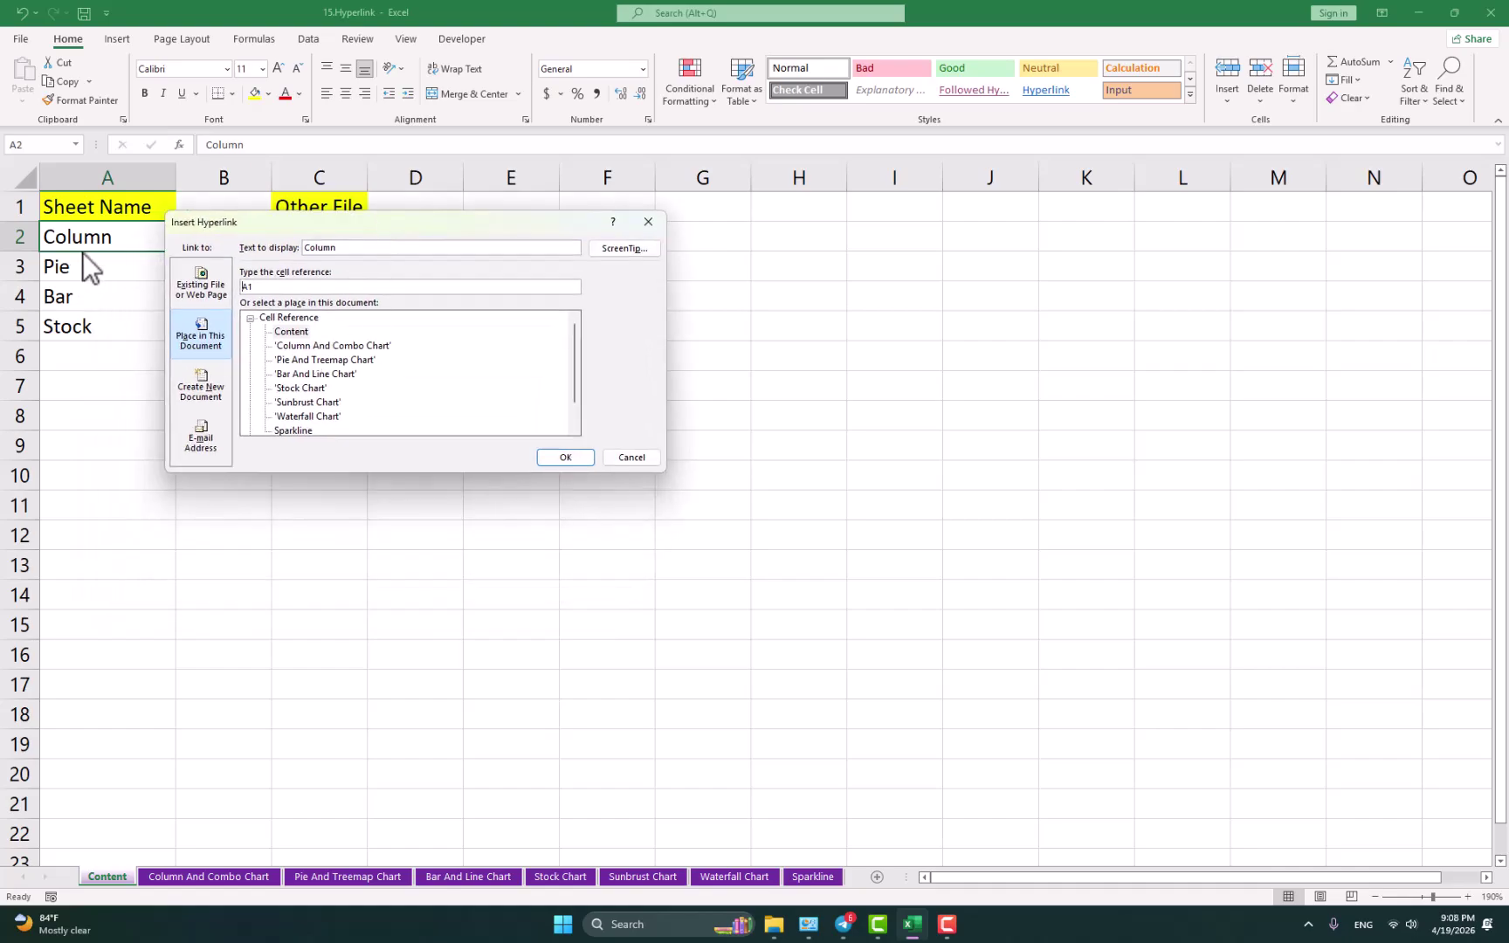
pyautogui.click(349, 346)
pyautogui.click(553, 454)
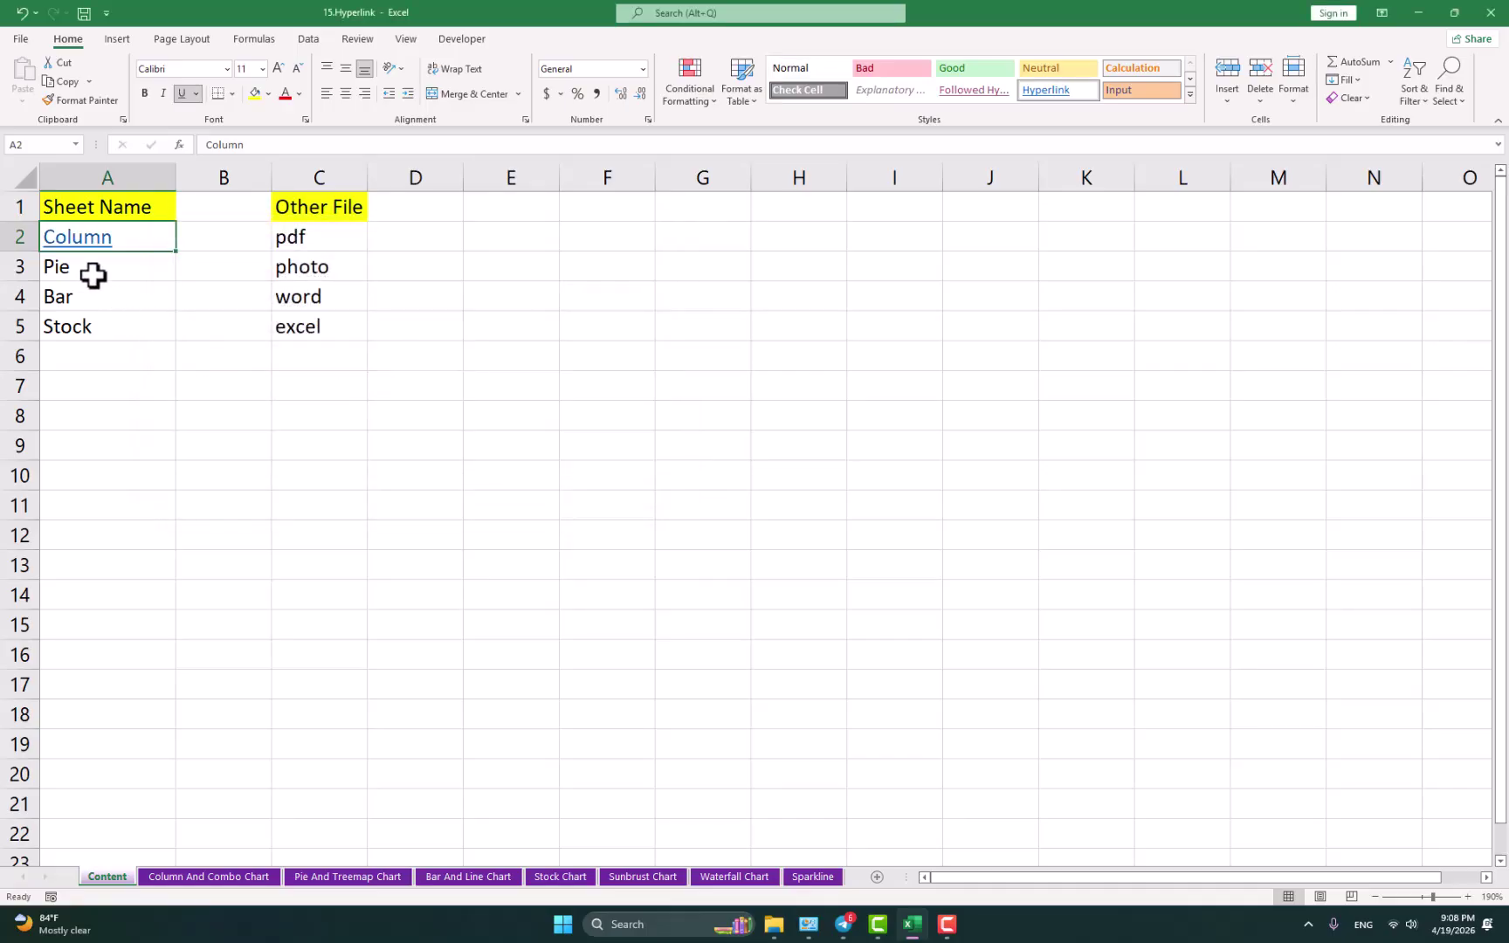
# Step: Link the Pie cell A3 to the 'Pie And Treemap Chart' sheet in this document
pyautogui.click(93, 269)
pyautogui.hotkey('ctrl', 'k')
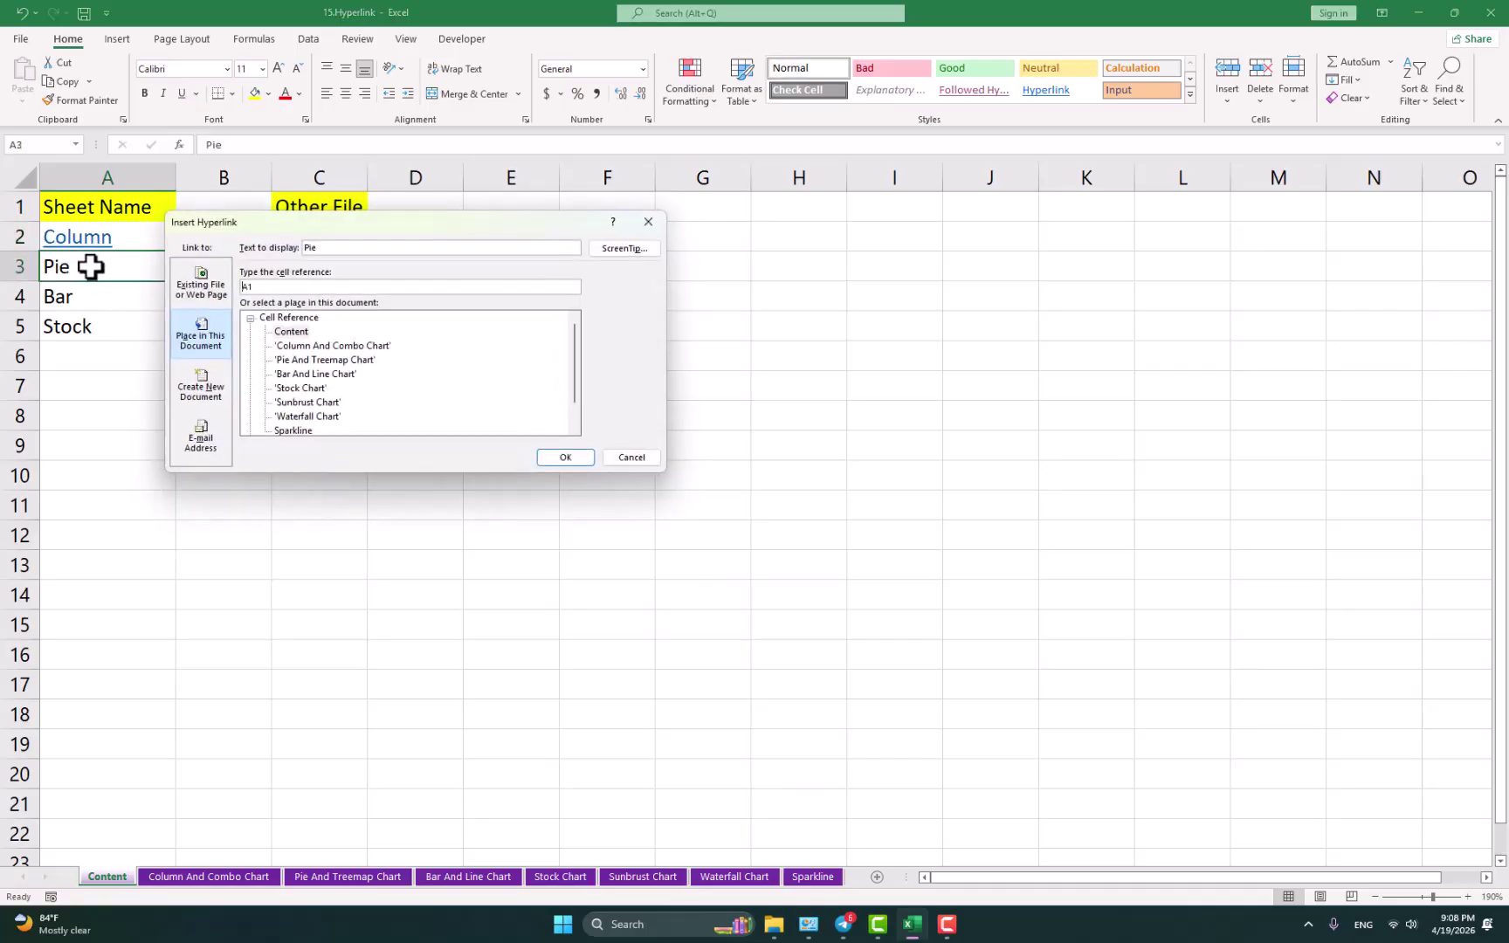
pyautogui.click(310, 360)
pyautogui.click(550, 461)
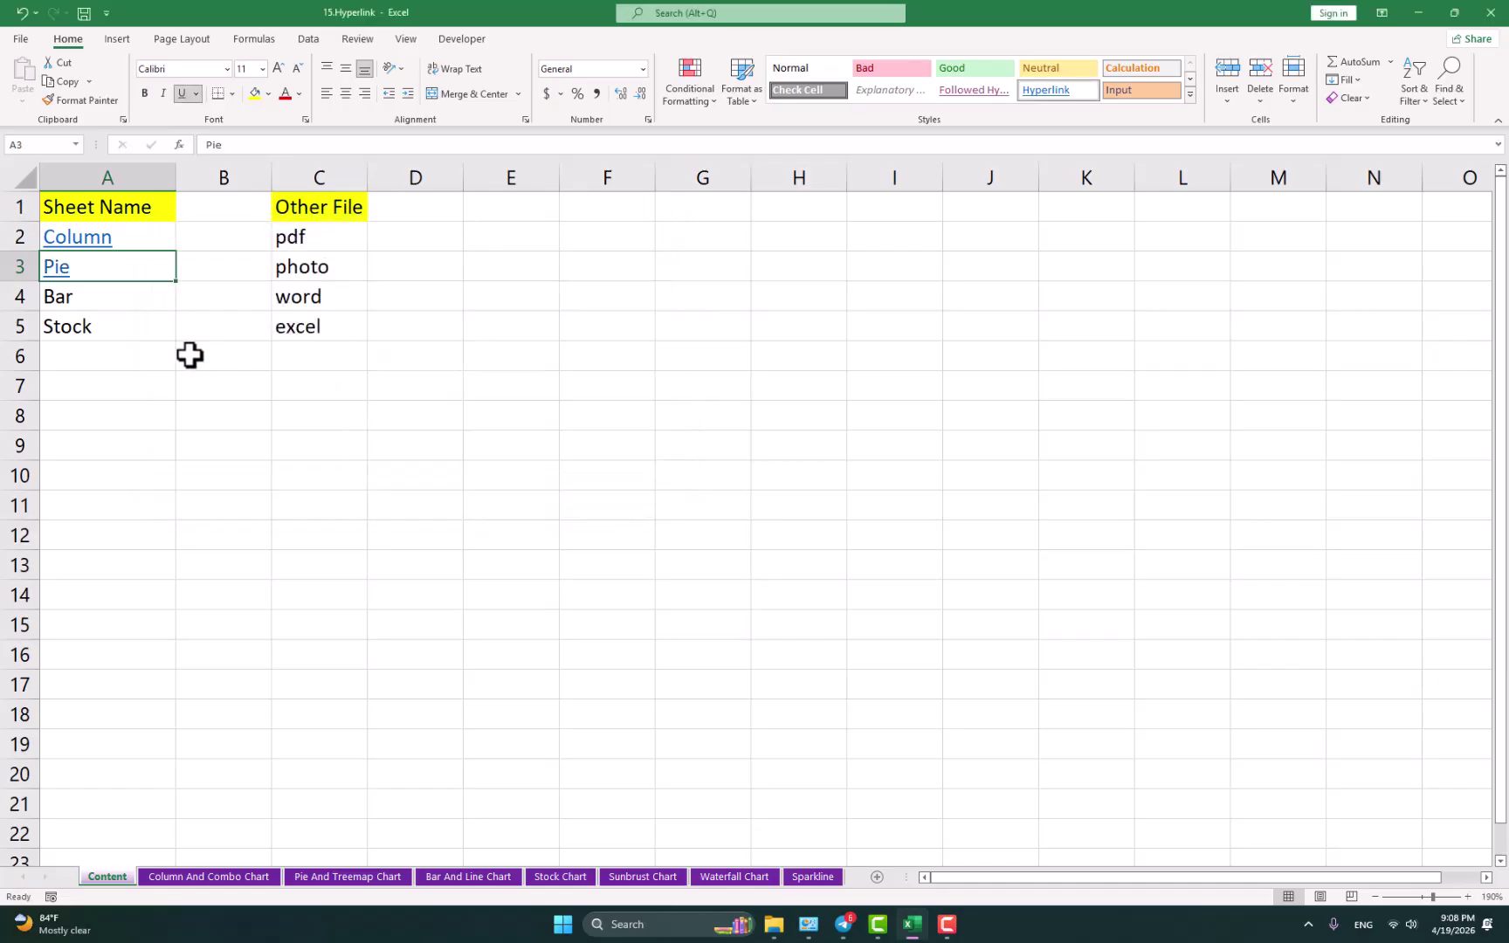
# Step: Link the Bar cell A4 to the 'Bar And Line Chart' sheet in this document
pyautogui.click(119, 304)
pyautogui.hotkey('ctrl', 'k')
pyautogui.click(313, 374)
pyautogui.click(552, 455)
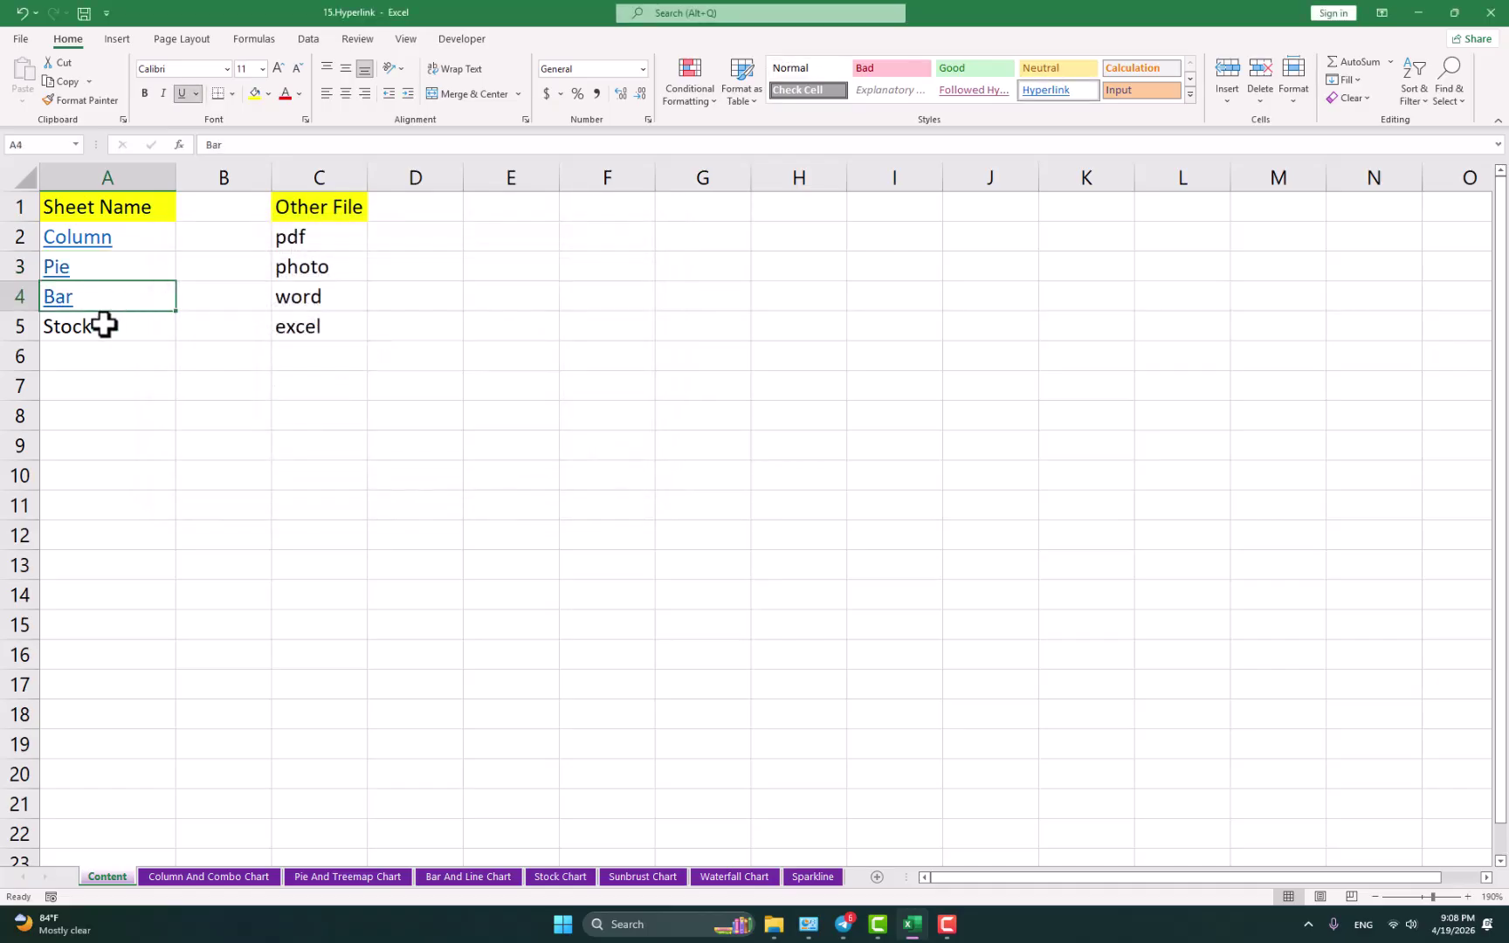
# Step: Link the Stock cell A5 to the 'Stock Chart' sheet in this document
pyautogui.click(104, 324)
pyautogui.hotkey('ctrl', 'k')
pyautogui.click(303, 385)
pyautogui.click(559, 453)
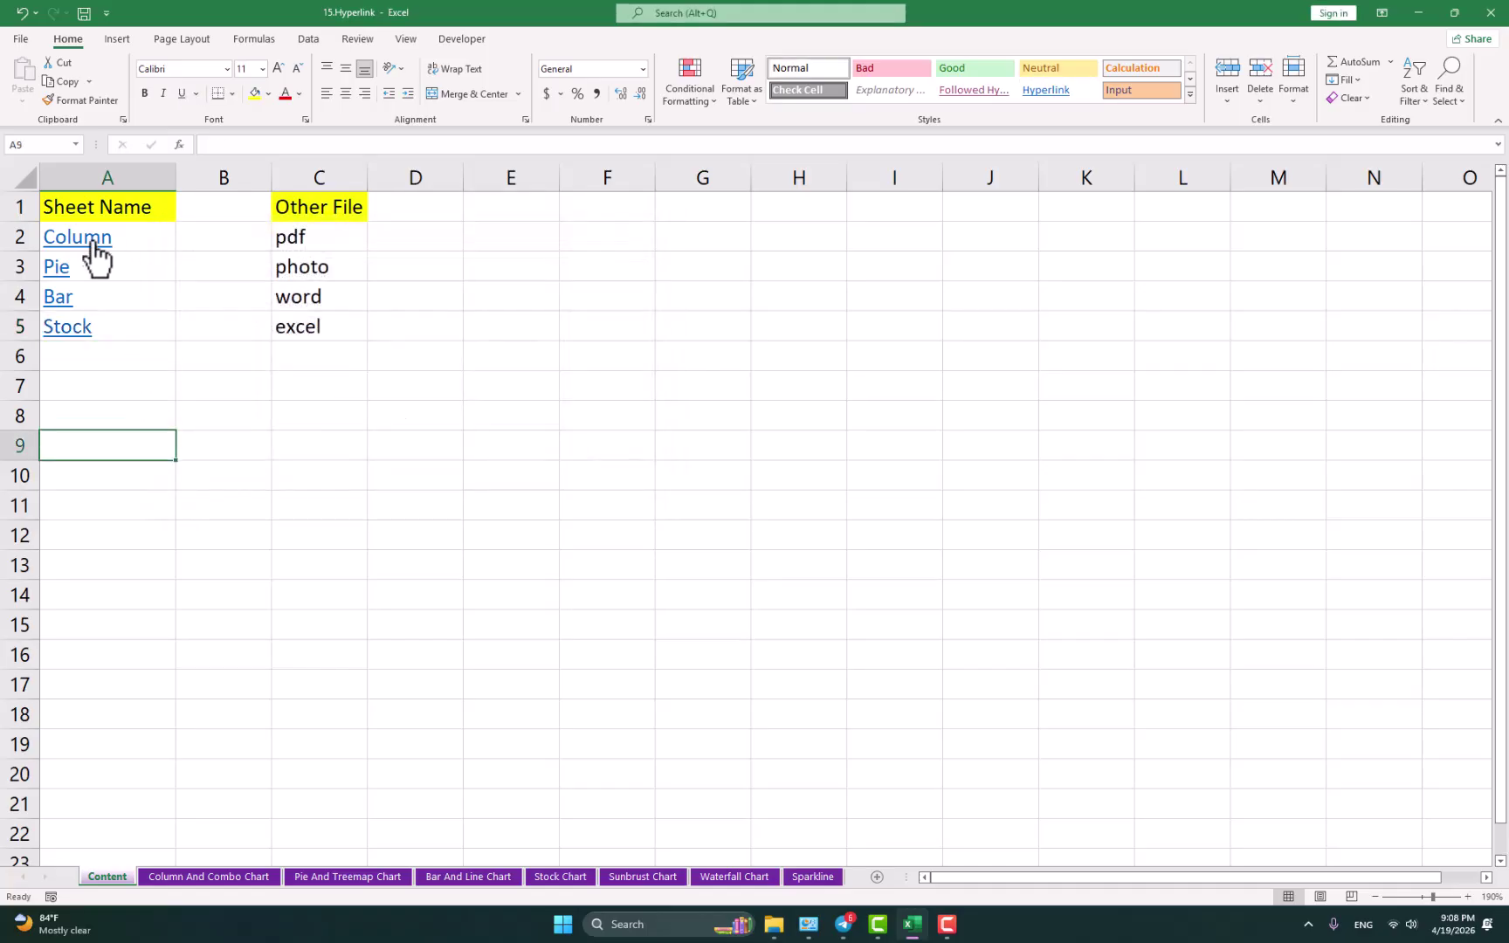
# Step: Test the Column link, return to the Content sheet and follow the Bar link to its chart sheet
pyautogui.click(94, 253)
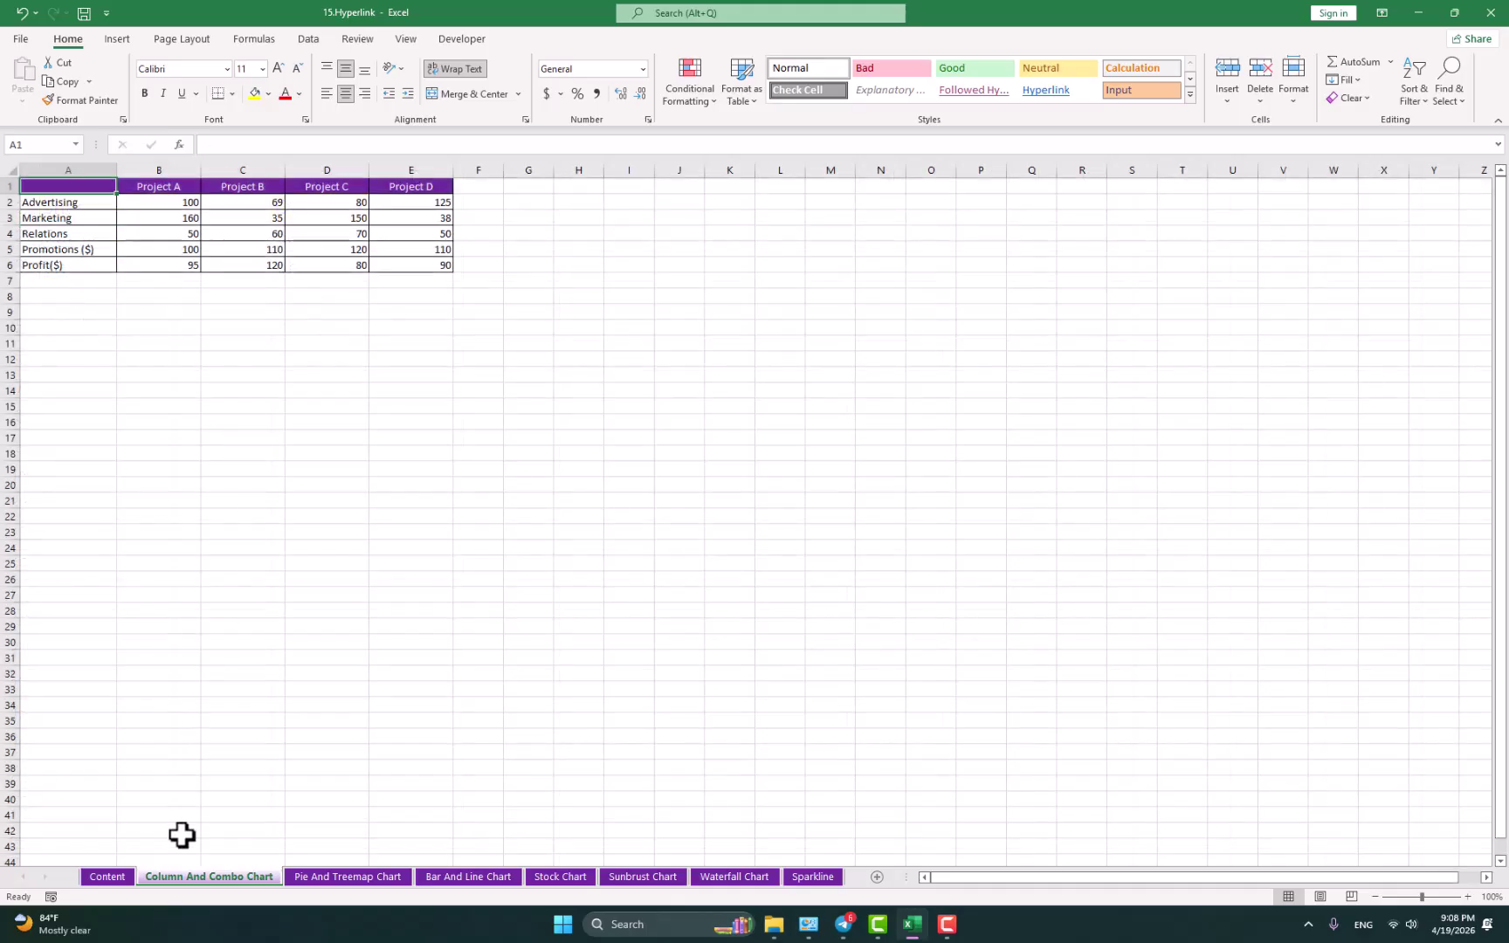
pyautogui.click(116, 877)
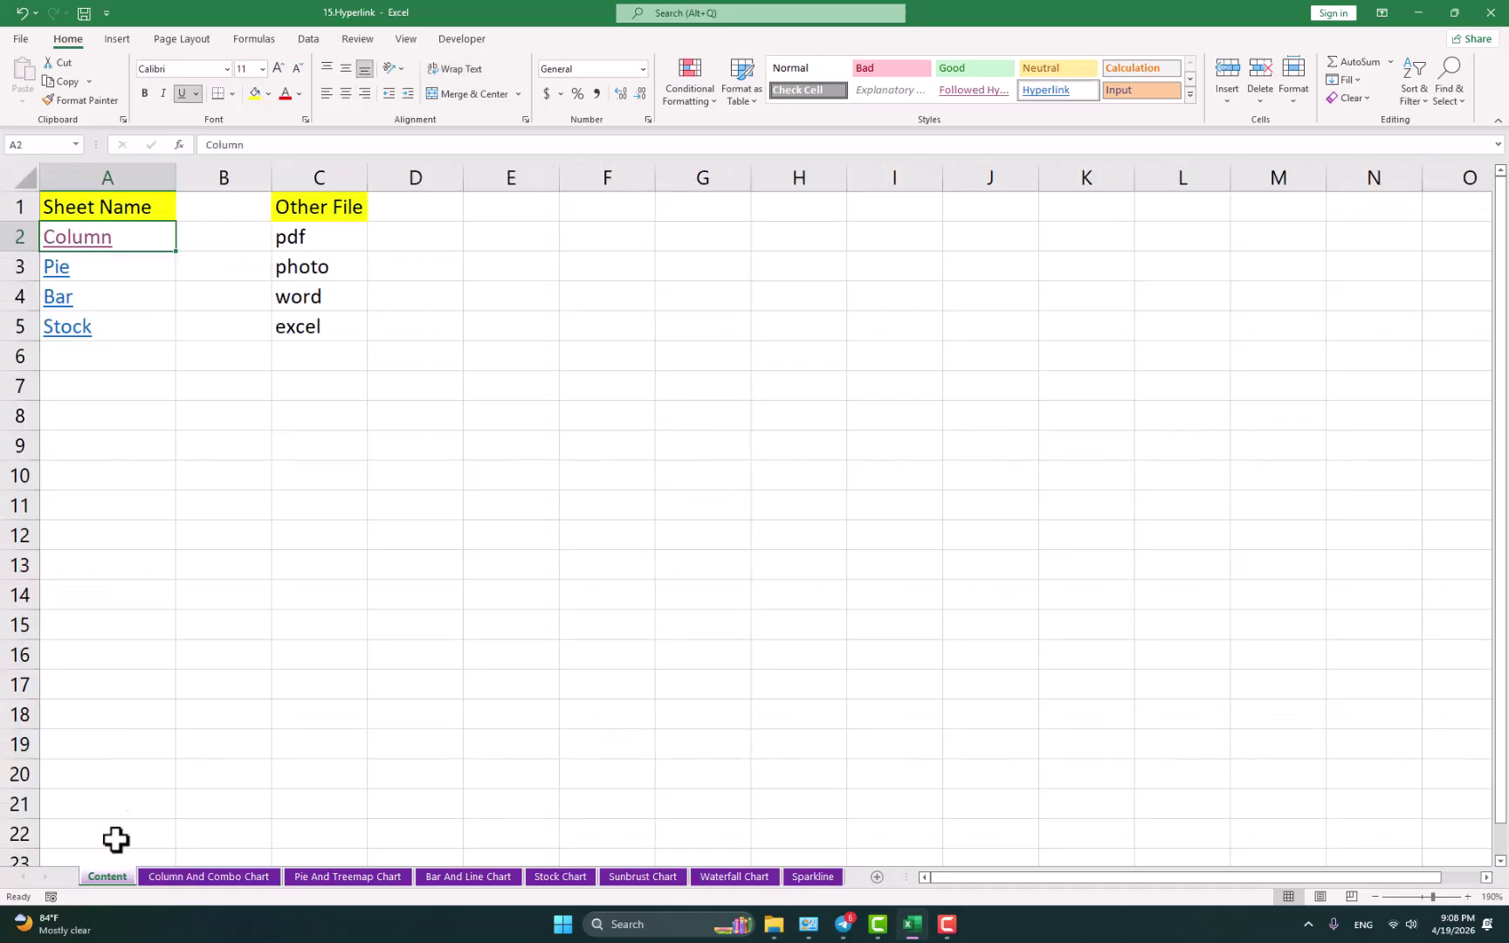
pyautogui.click(58, 300)
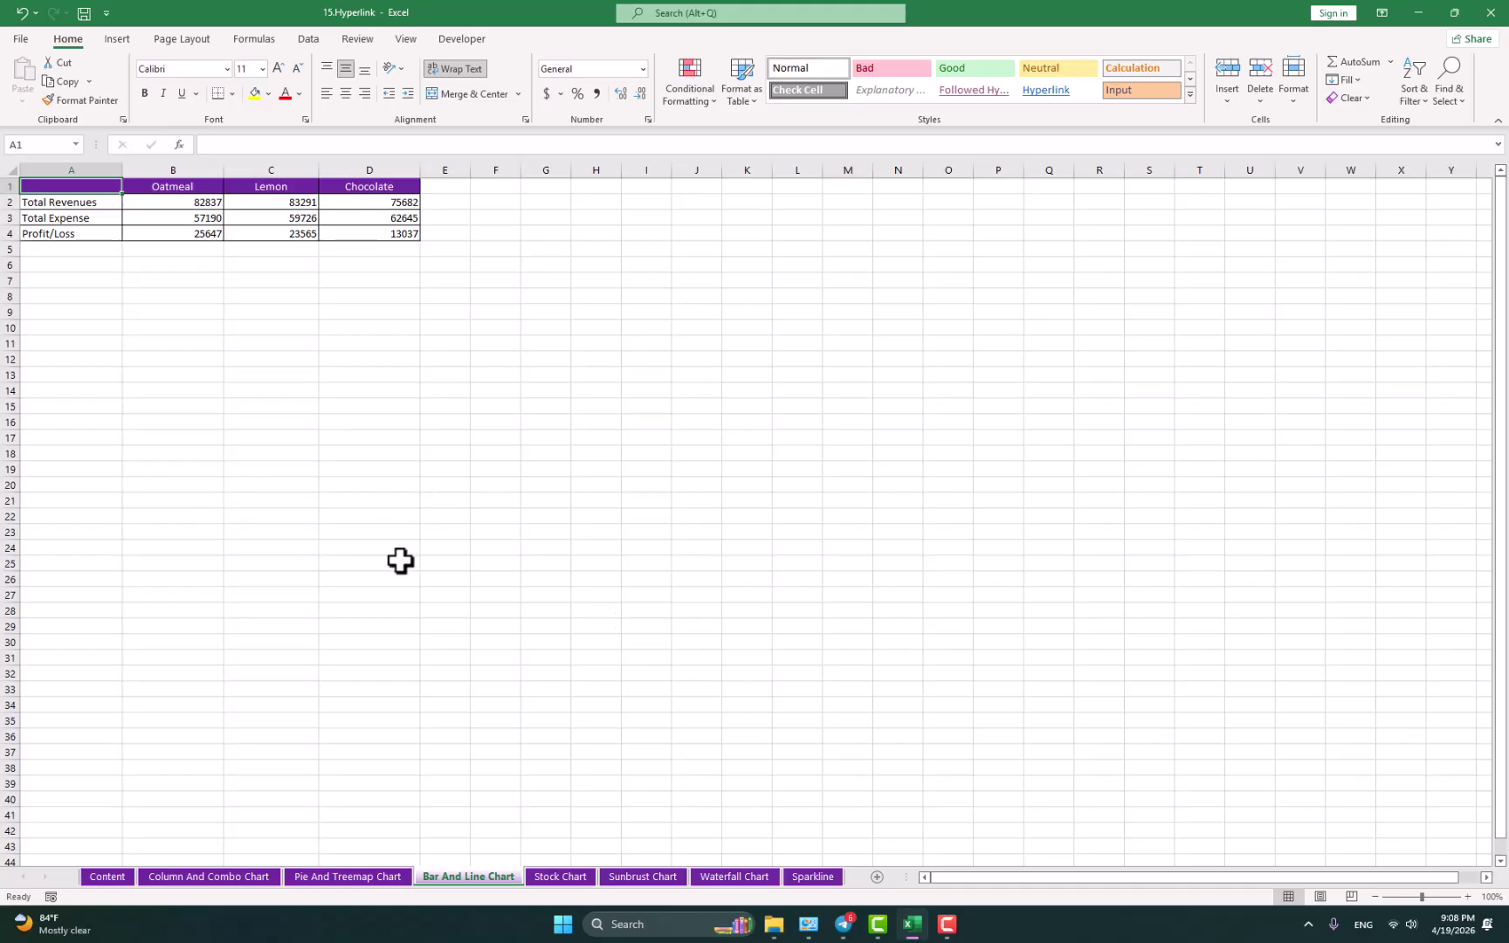
# Step: Enter Content in cell E19 of the Bar And Line Chart sheet and format it bold with a yellow fill
pyautogui.click(436, 469)
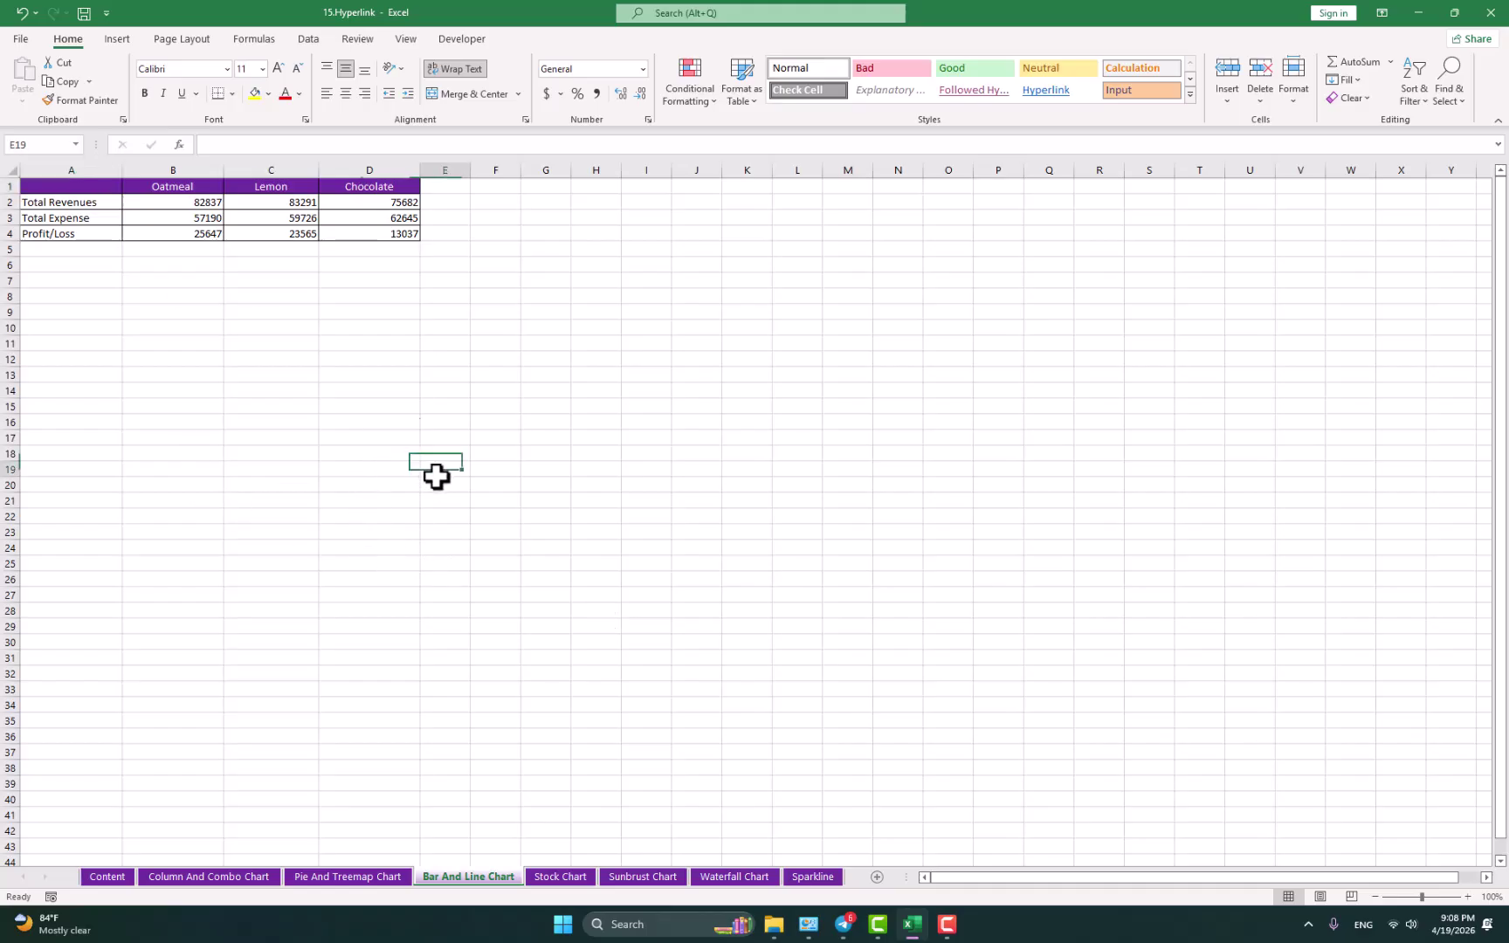
pyautogui.write('Content')
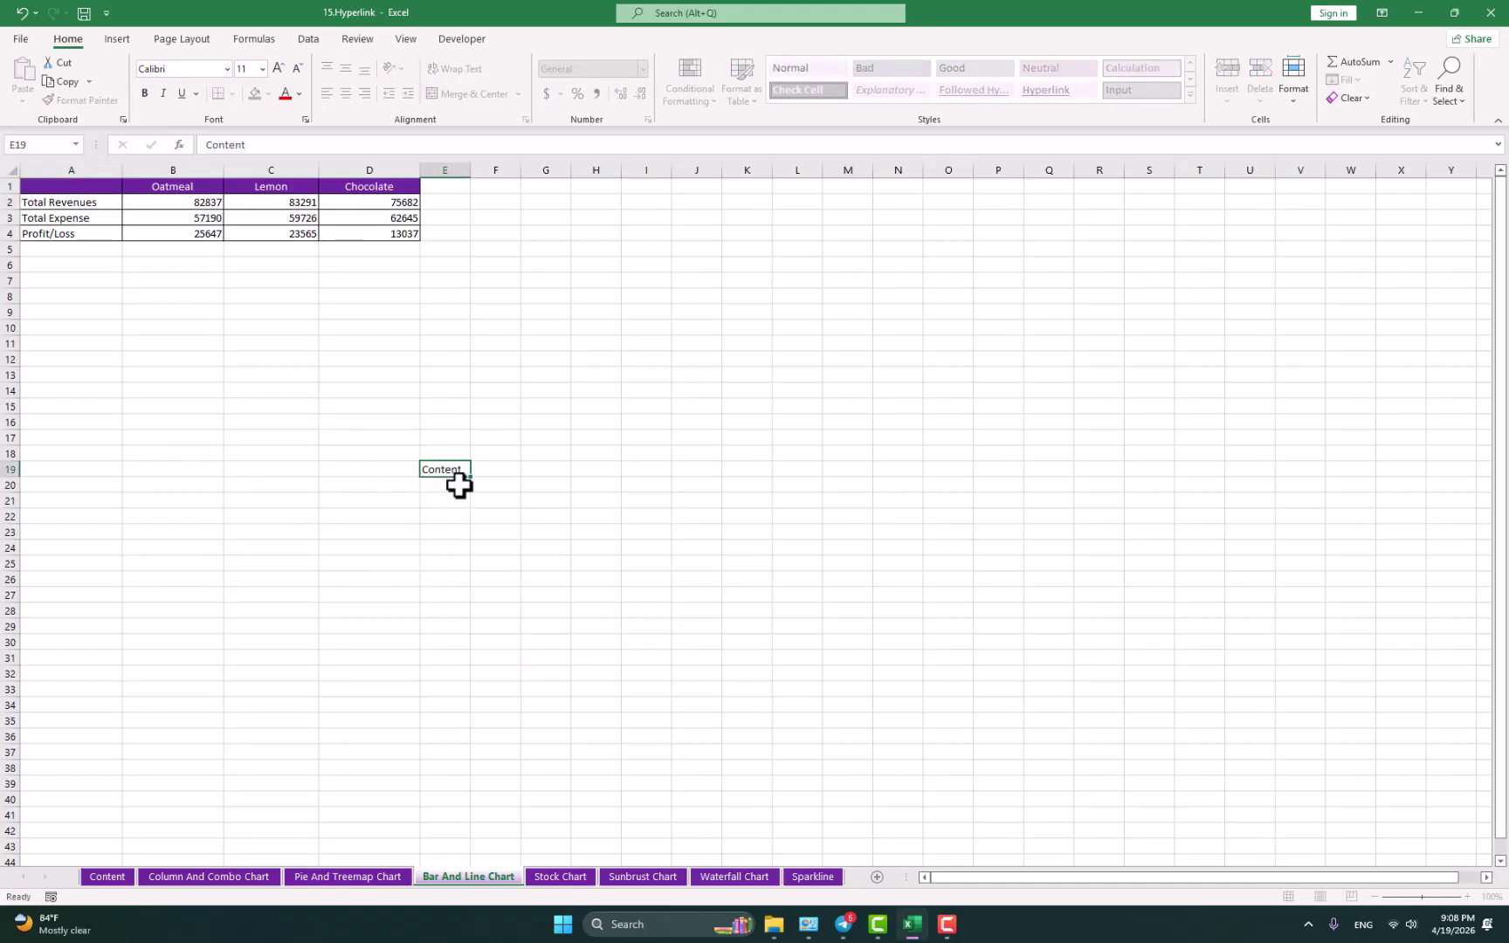
pyautogui.press('Return')
pyautogui.click(452, 472)
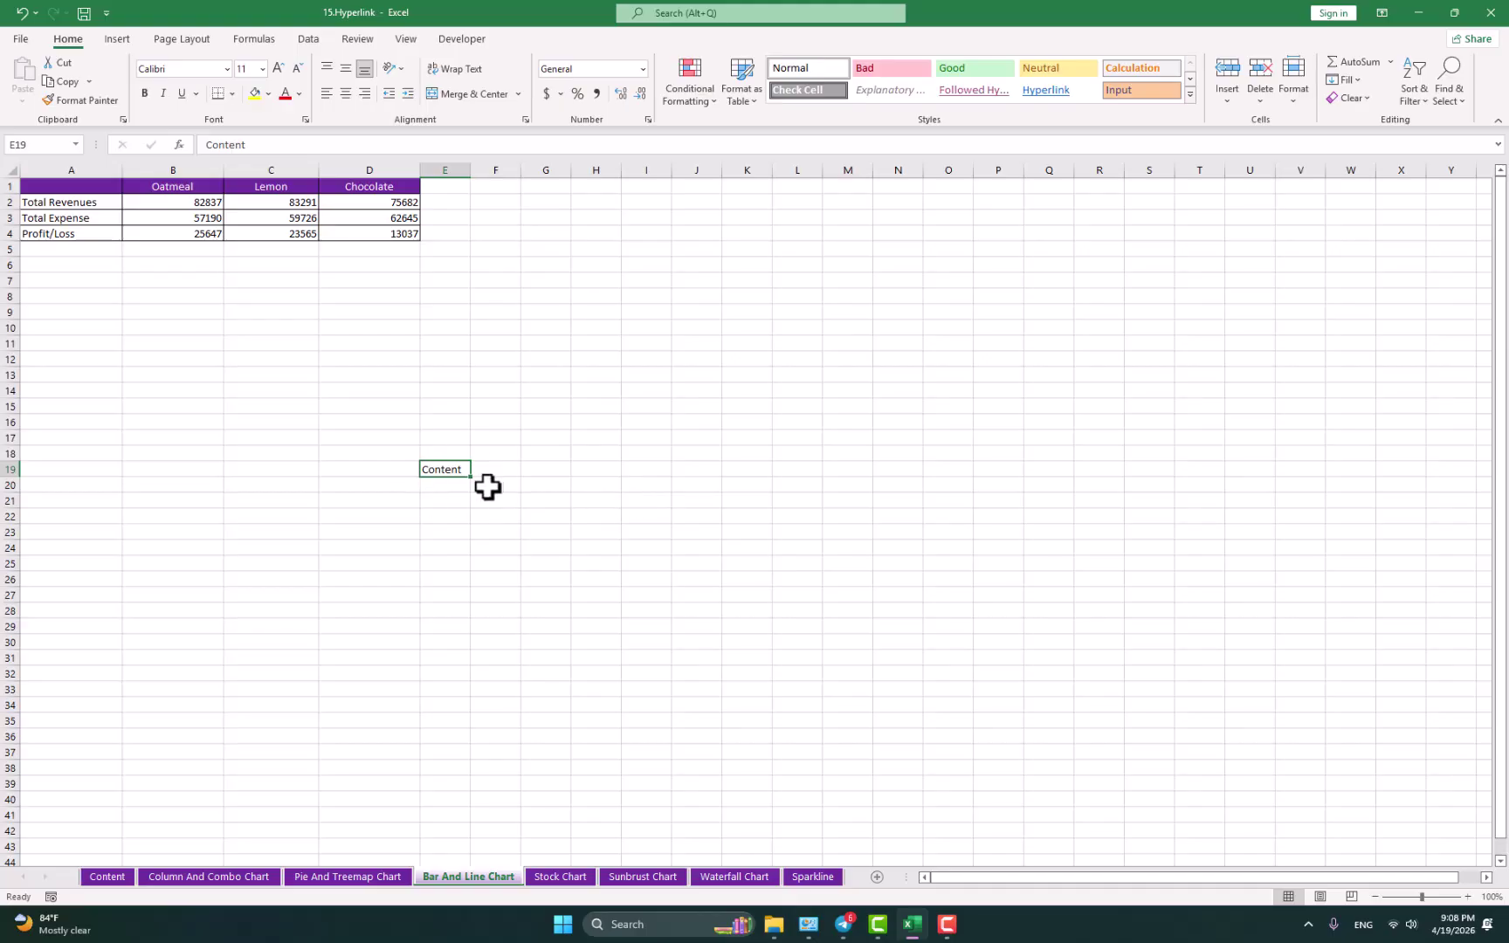
pyautogui.click(254, 94)
pyautogui.click(145, 93)
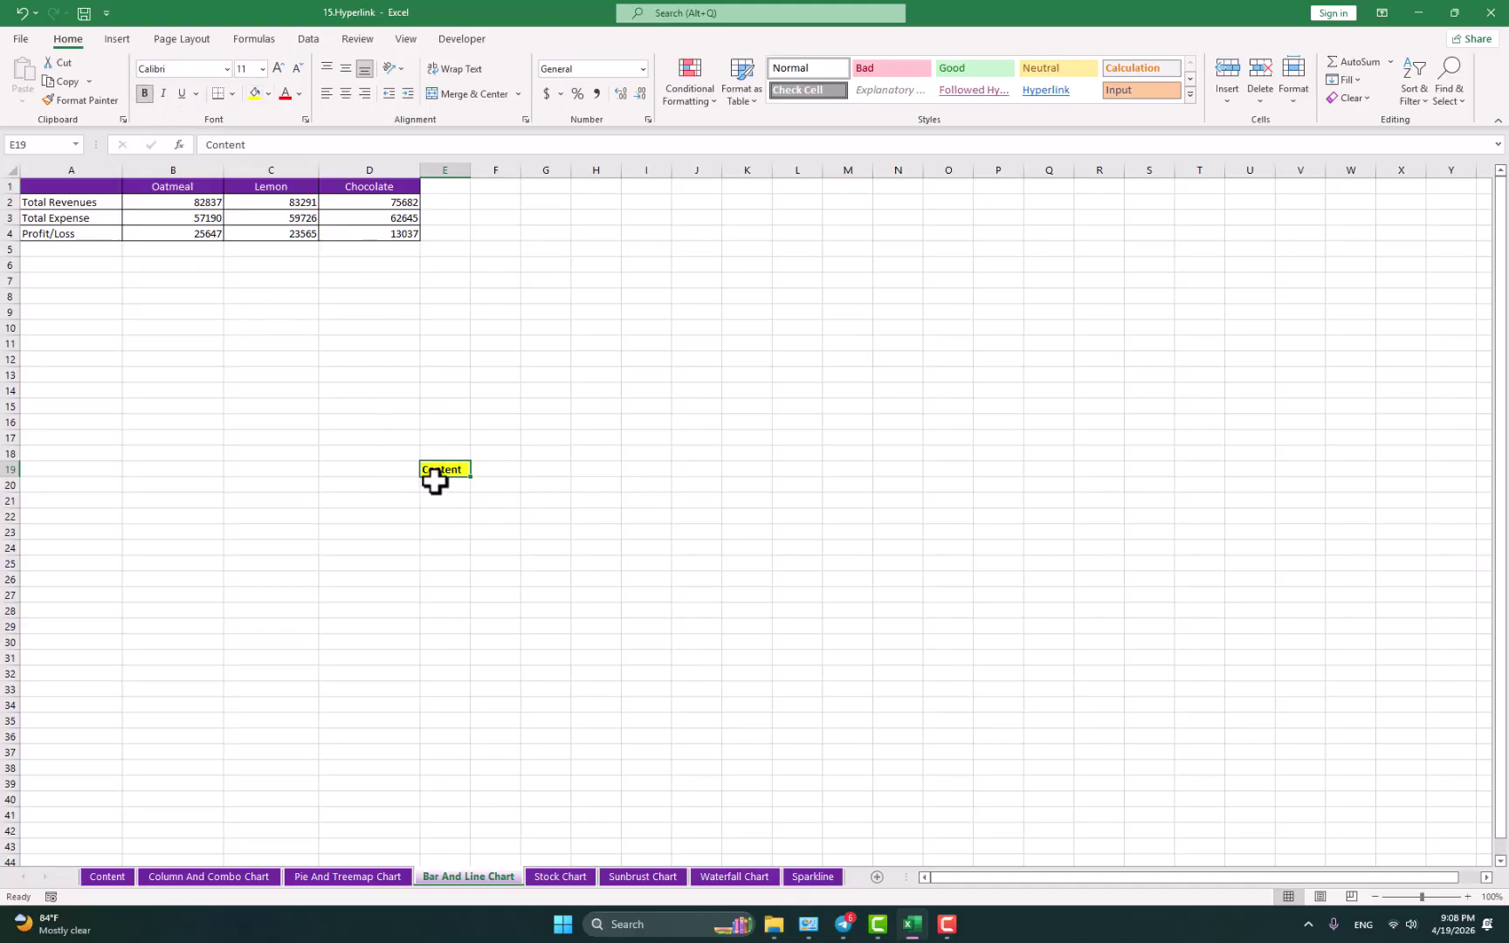
# Step: Link cell E19 to cell A1 of the Content sheet and copy it to D10 of the Column And Combo Chart sheet
pyautogui.hotkey('ctrl', 'k')
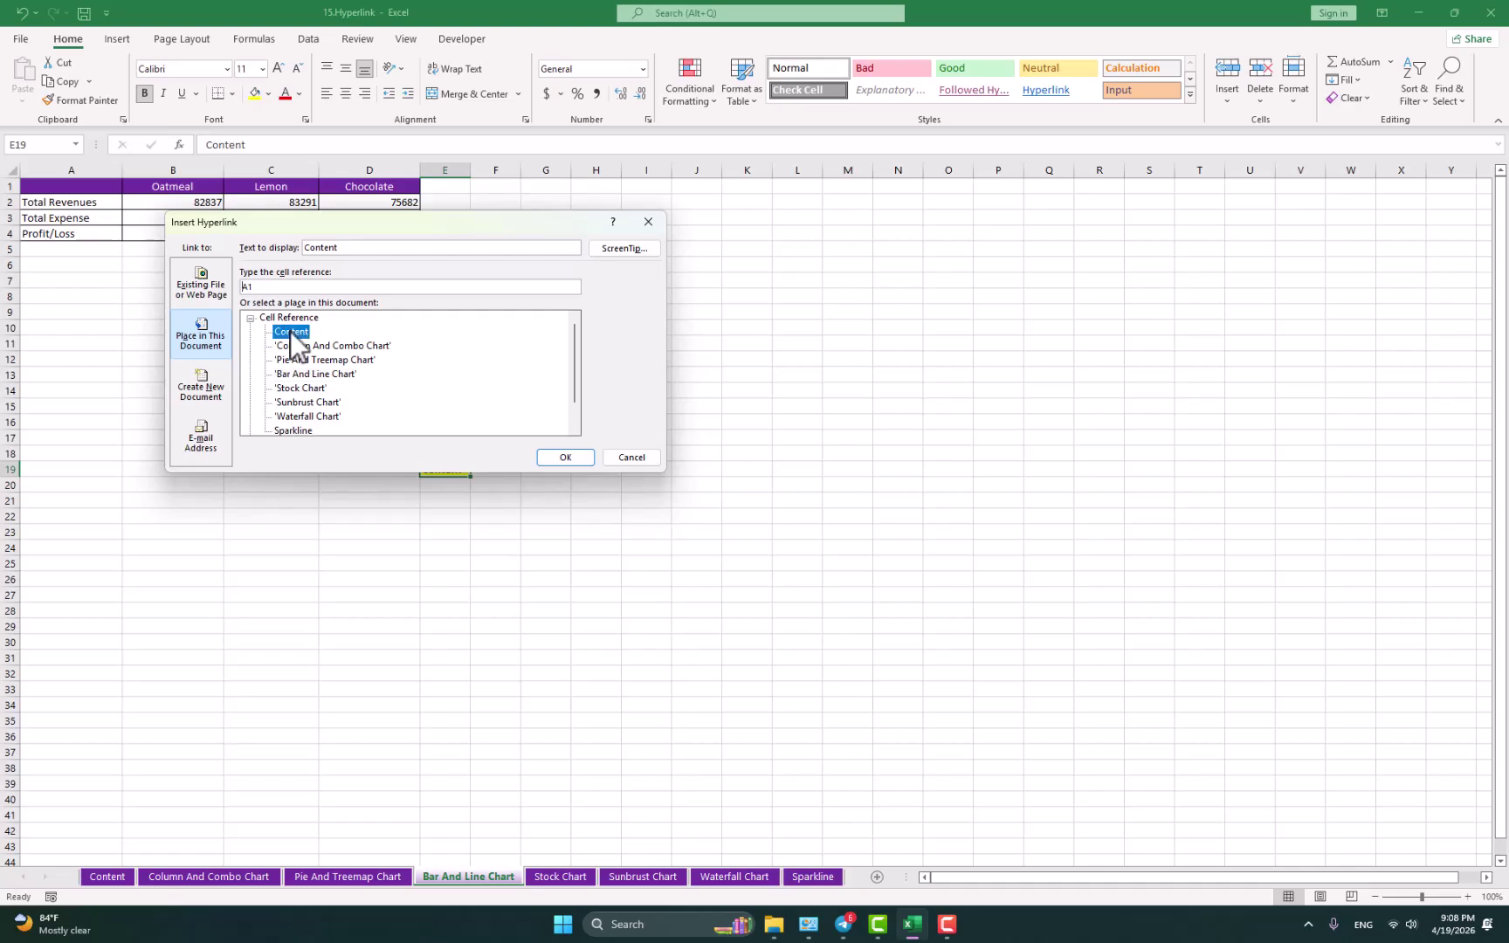
pyautogui.click(556, 457)
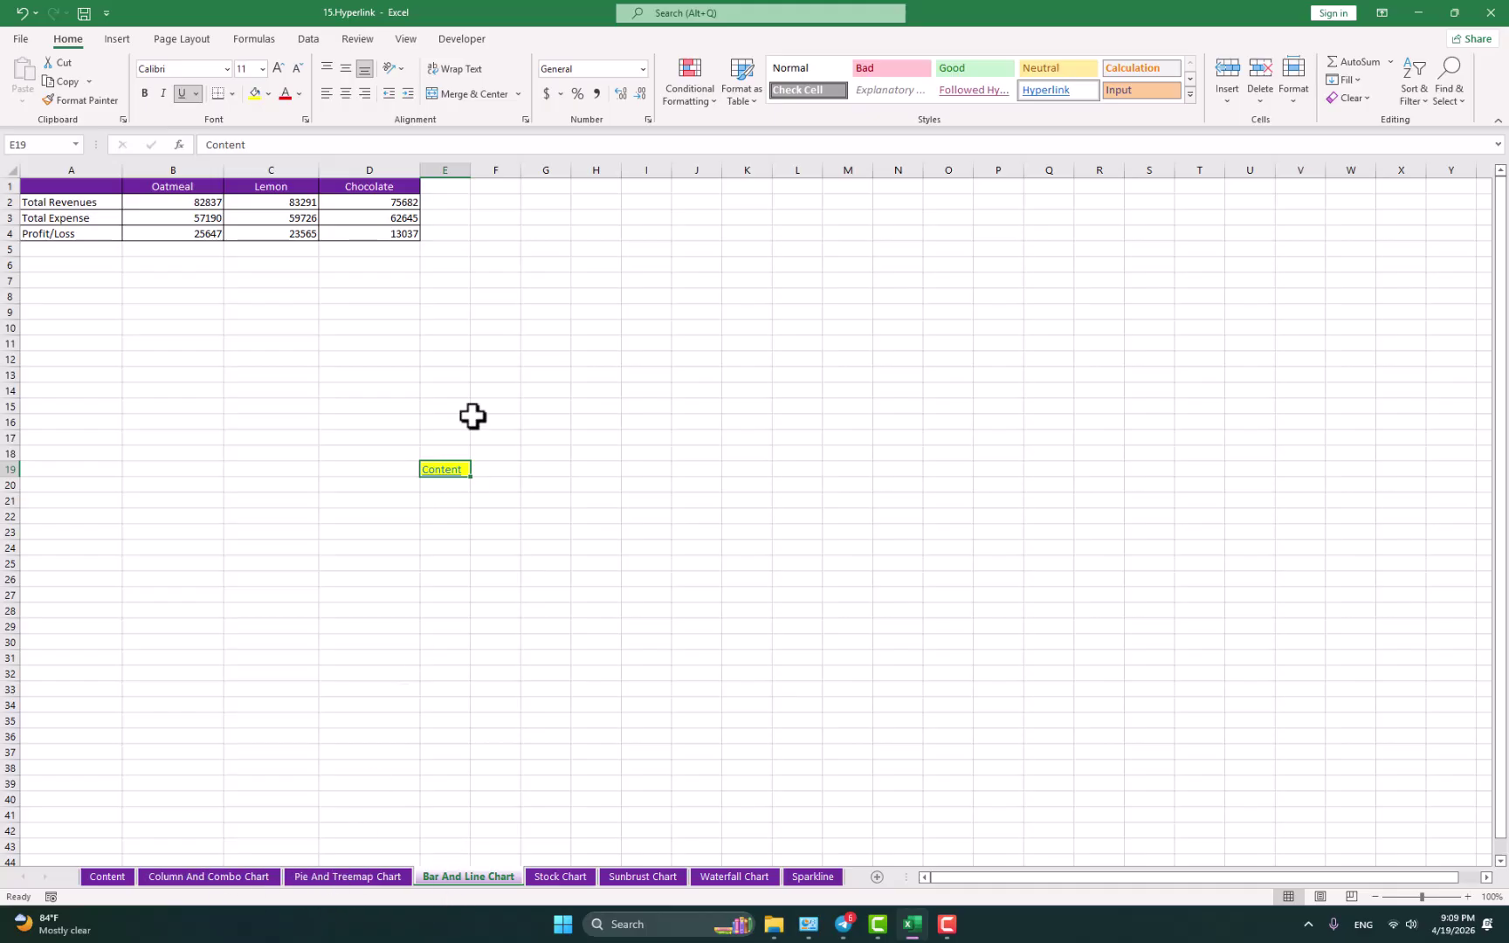
pyautogui.hotkey('ctrl', 'c')
pyautogui.click(208, 877)
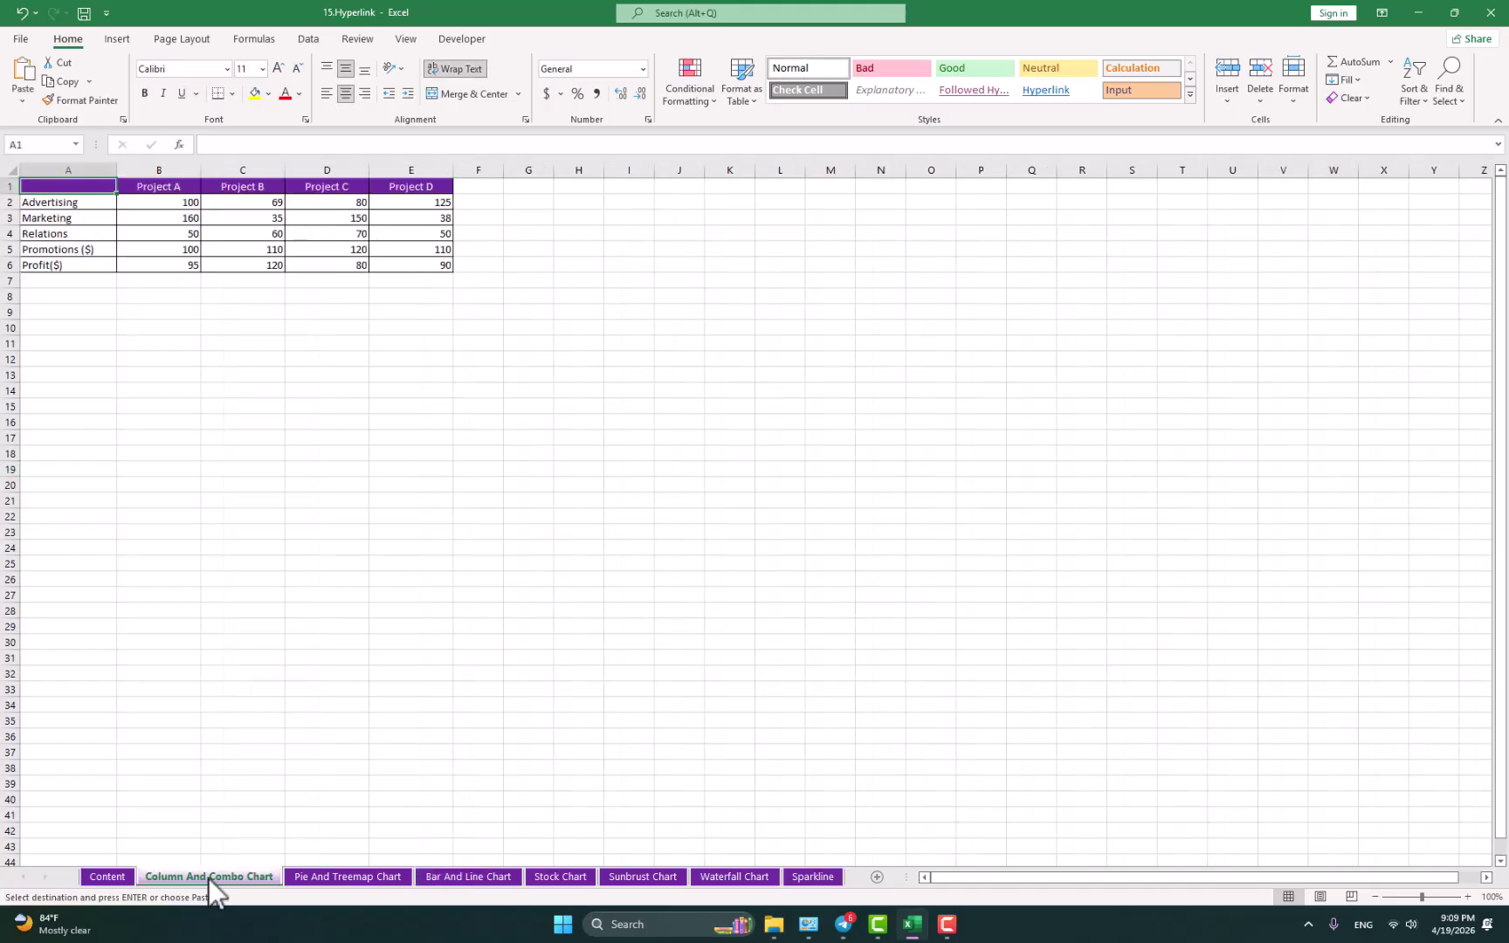
pyautogui.click(326, 329)
pyautogui.hotkey('ctrl', 'v')
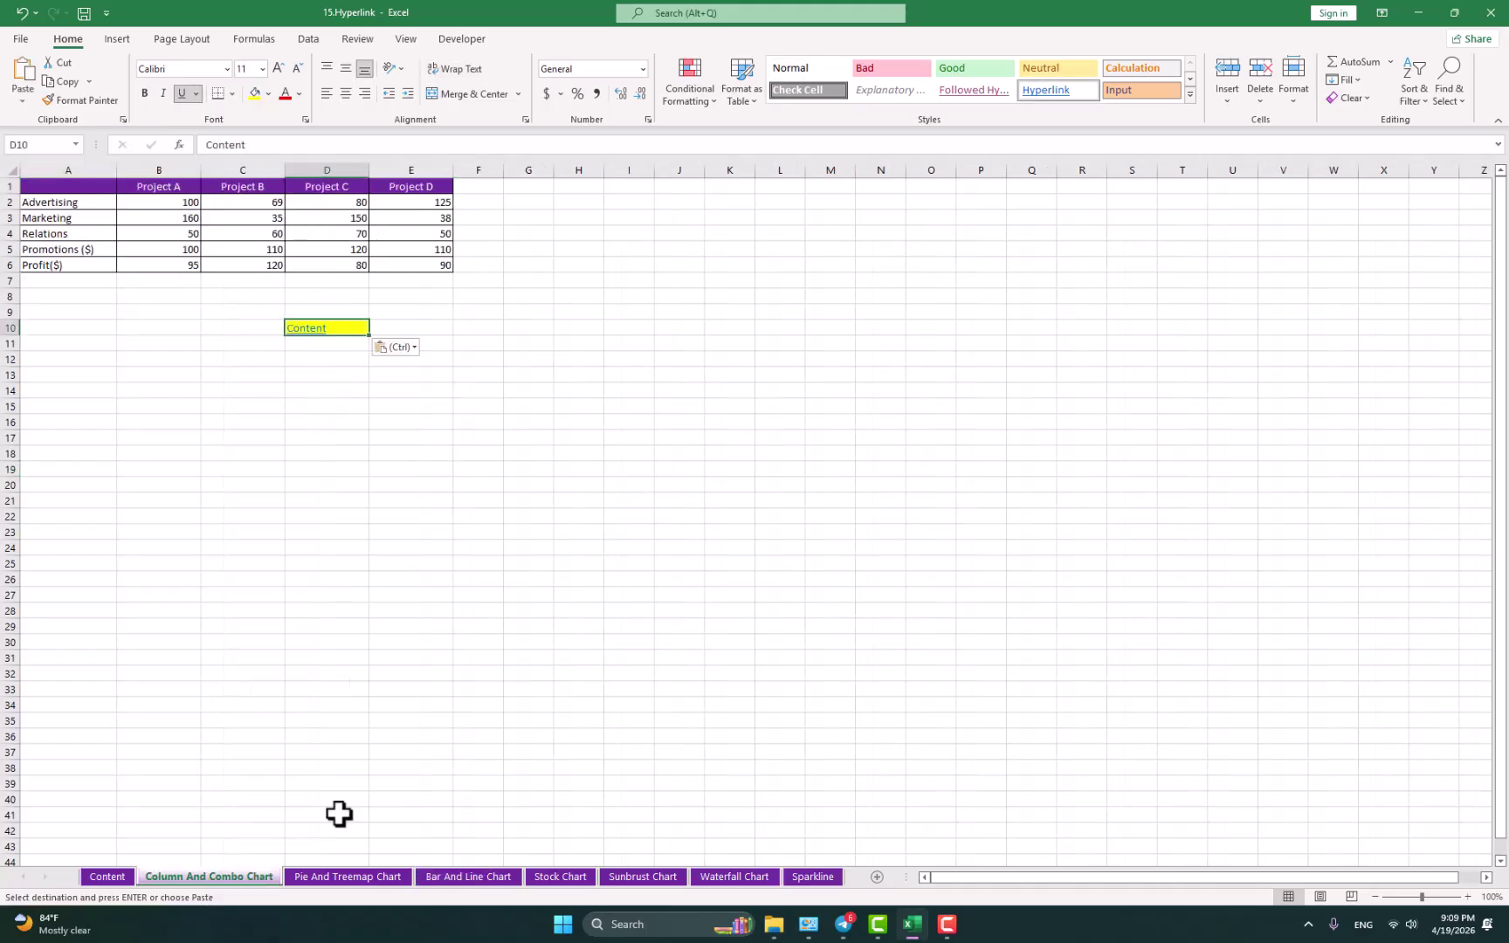
# Step: On the Pie And Treemap Chart sheet, paste the copied Content link into B12, undo that, and paste it into D7 instead
pyautogui.click(347, 877)
pyautogui.click(358, 362)
pyautogui.hotkey('ctrl', 'v')
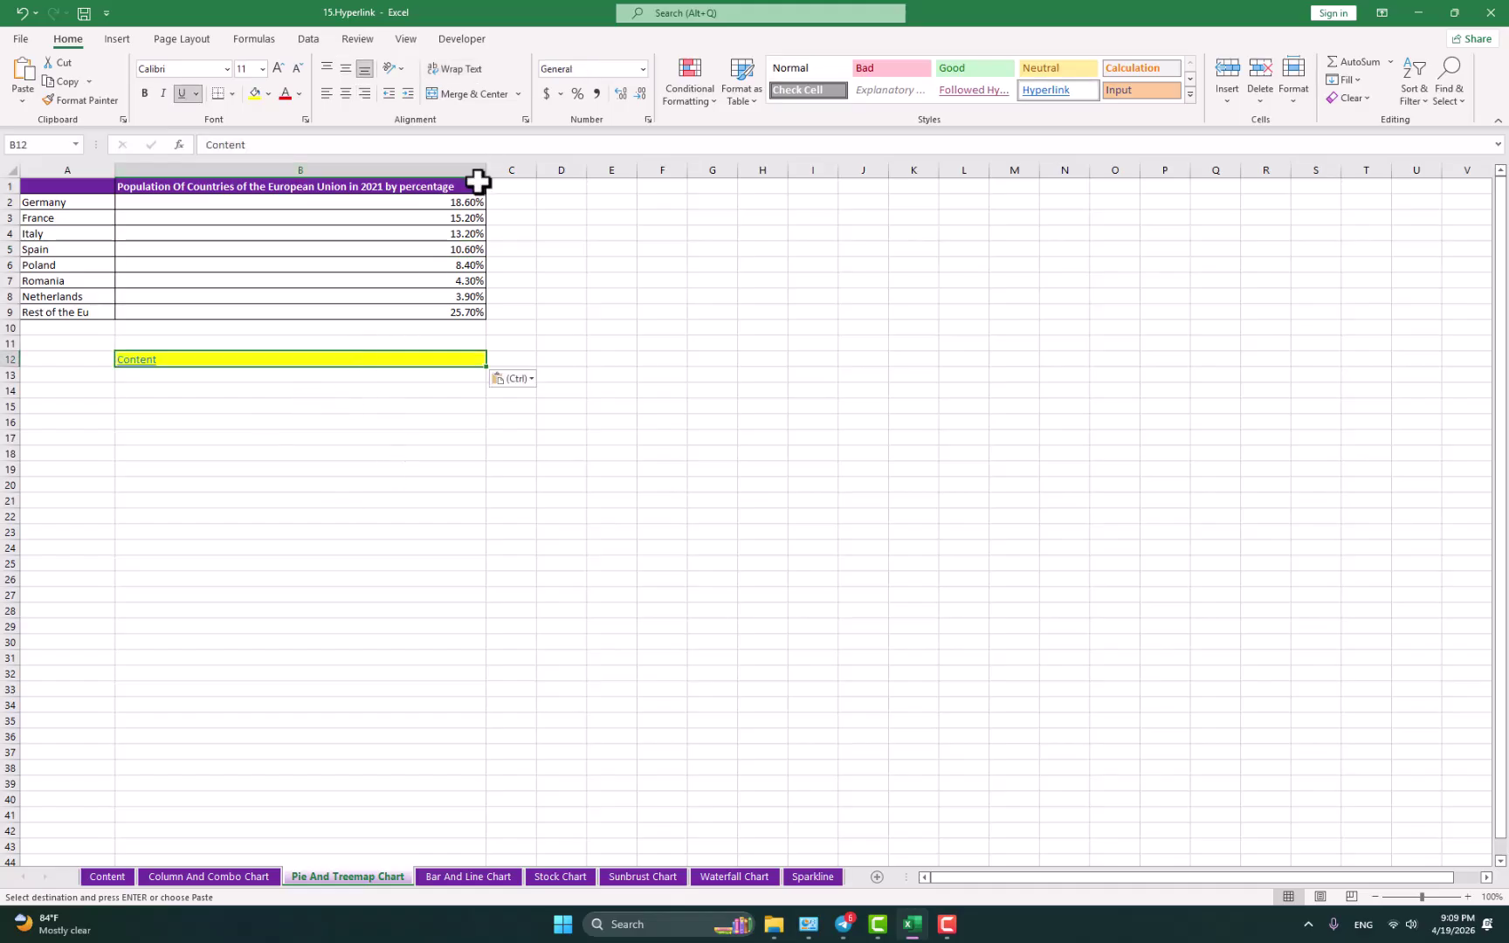
pyautogui.hotkey('ctrl', 'z')
pyautogui.click(579, 280)
pyautogui.hotkey('ctrl', 'v')
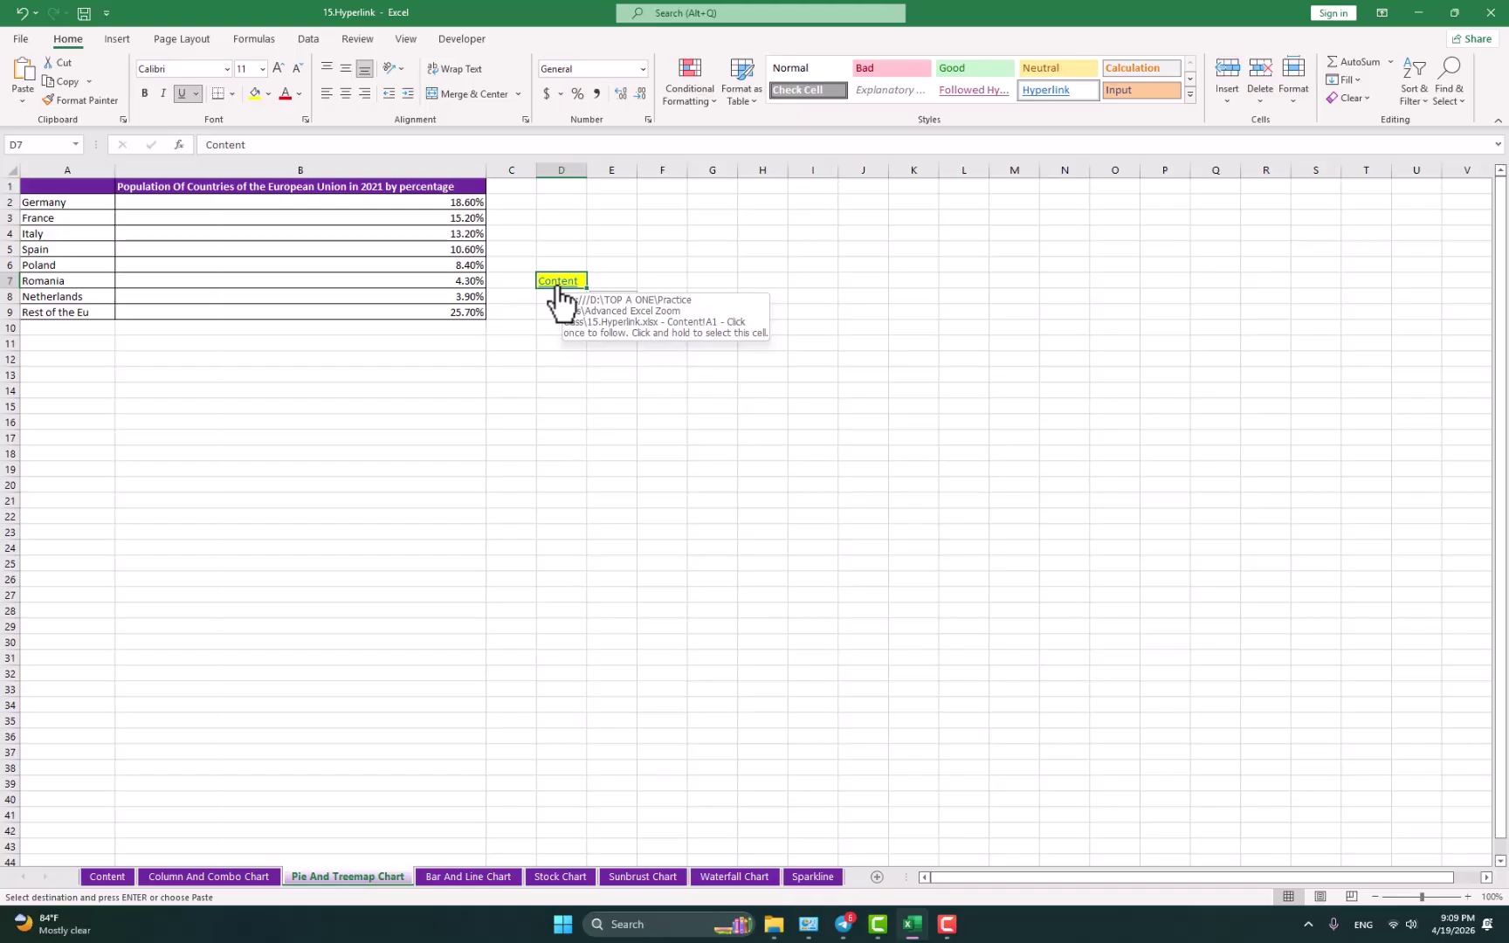
pyautogui.click(565, 330)
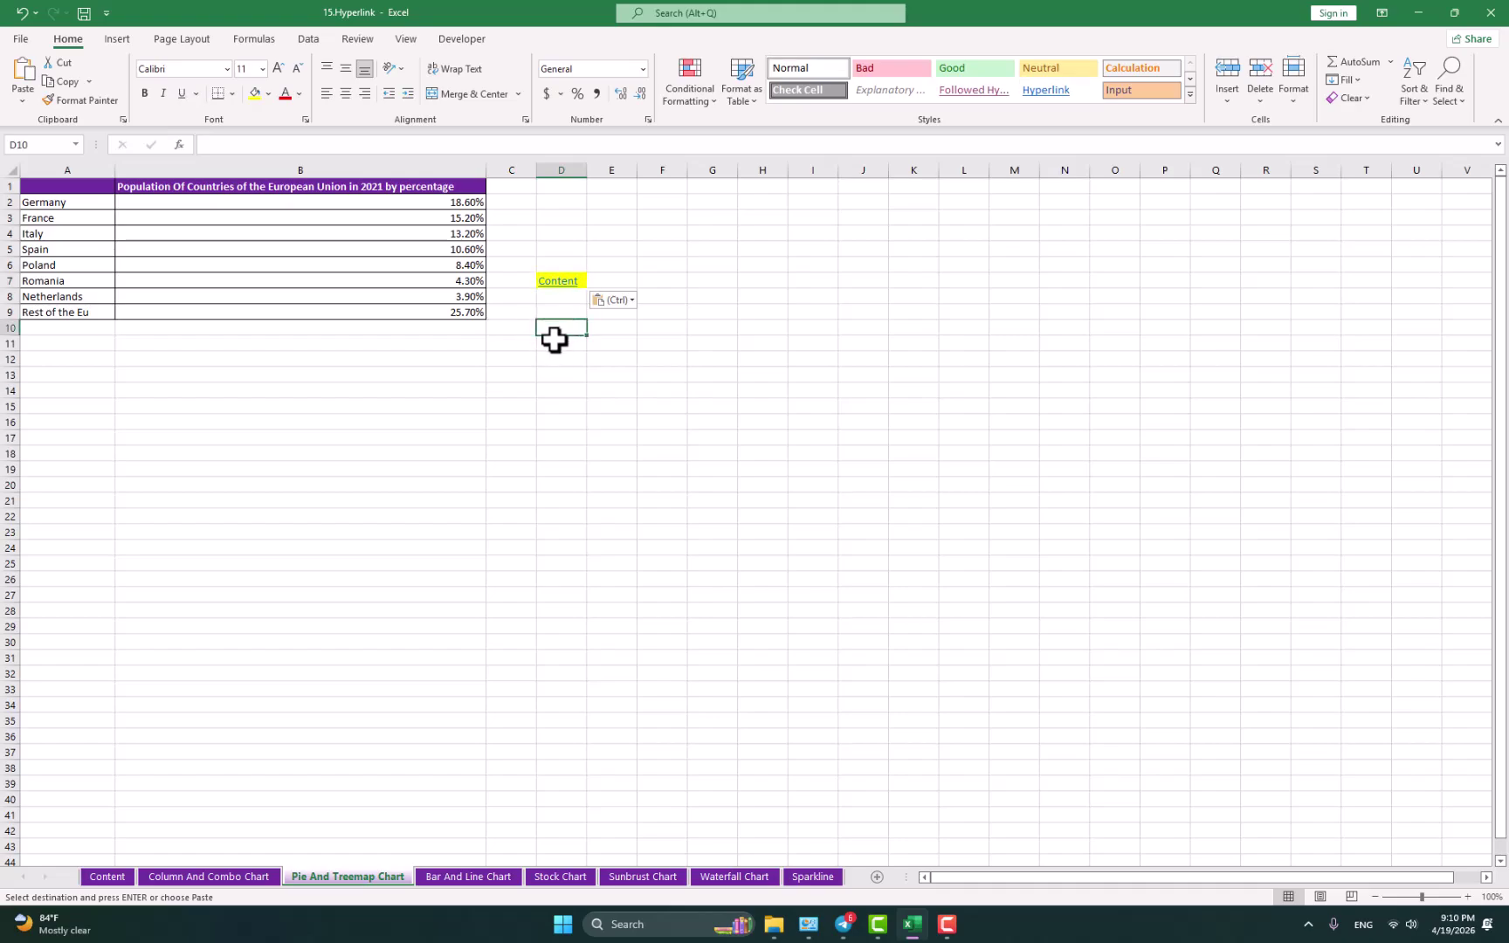
# Step: Test the Content links on the Pie and Column chart sheets, along with the Column and Stock links on the Content sheet
pyautogui.click(559, 281)
pyautogui.click(103, 251)
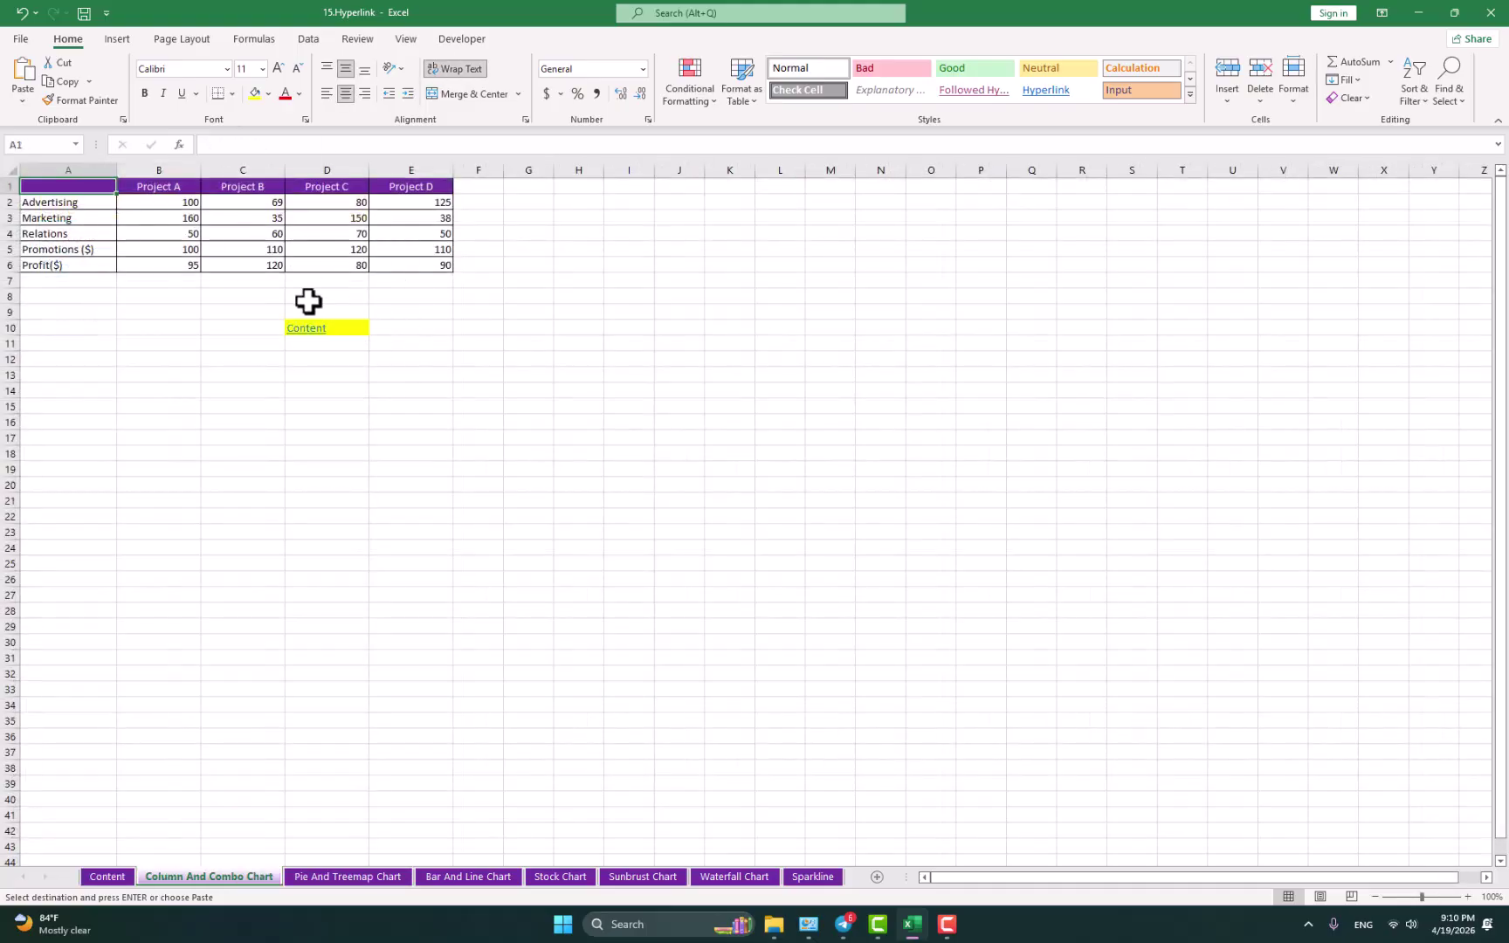
pyautogui.click(313, 330)
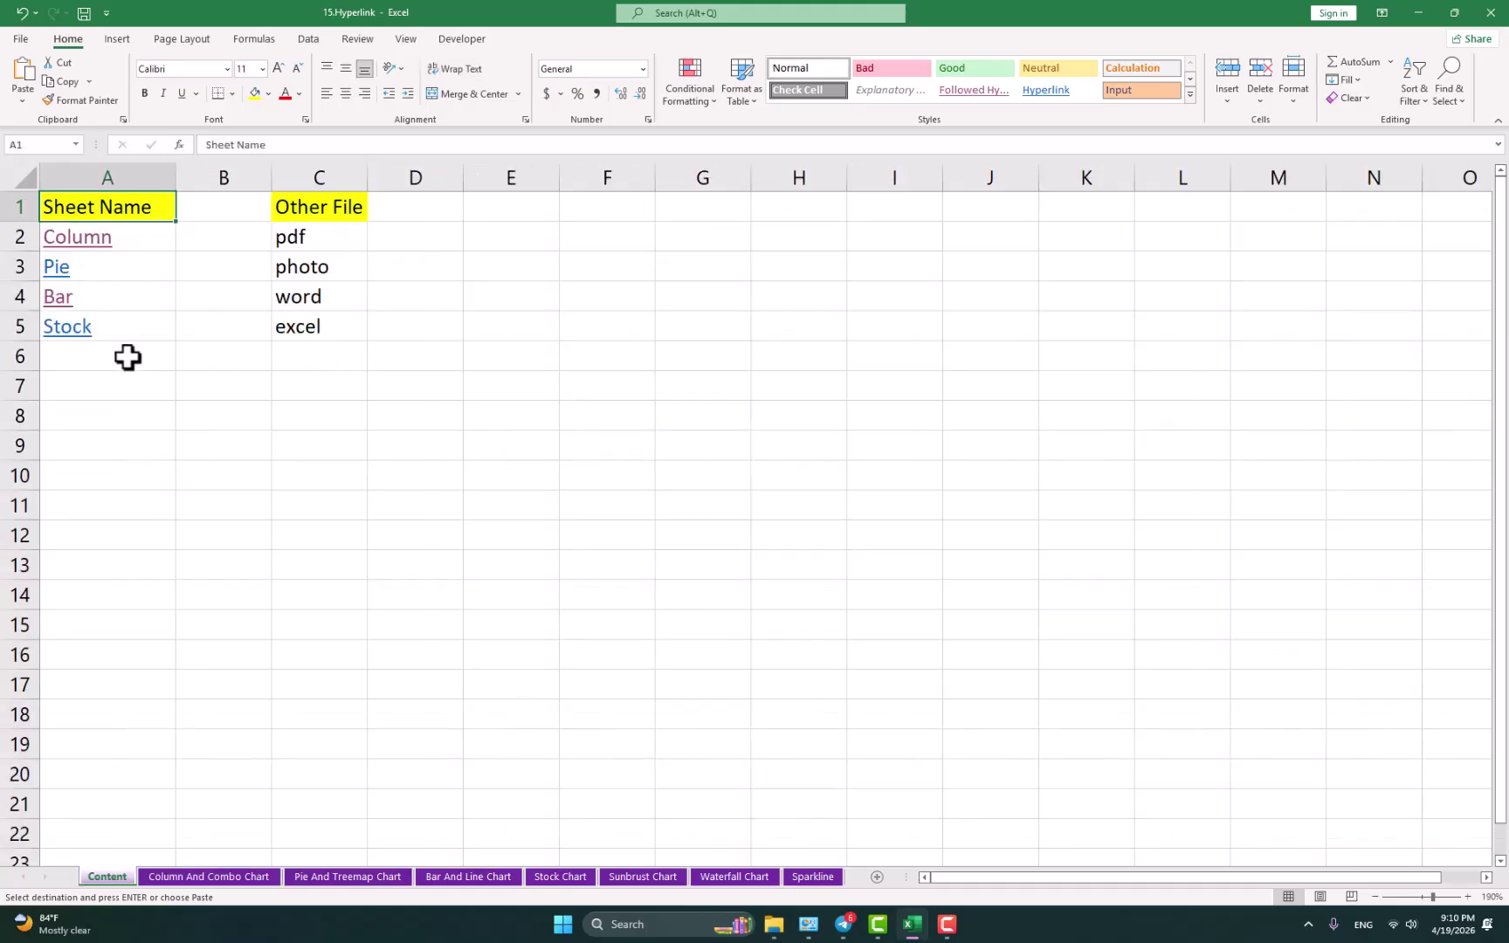
pyautogui.click(65, 328)
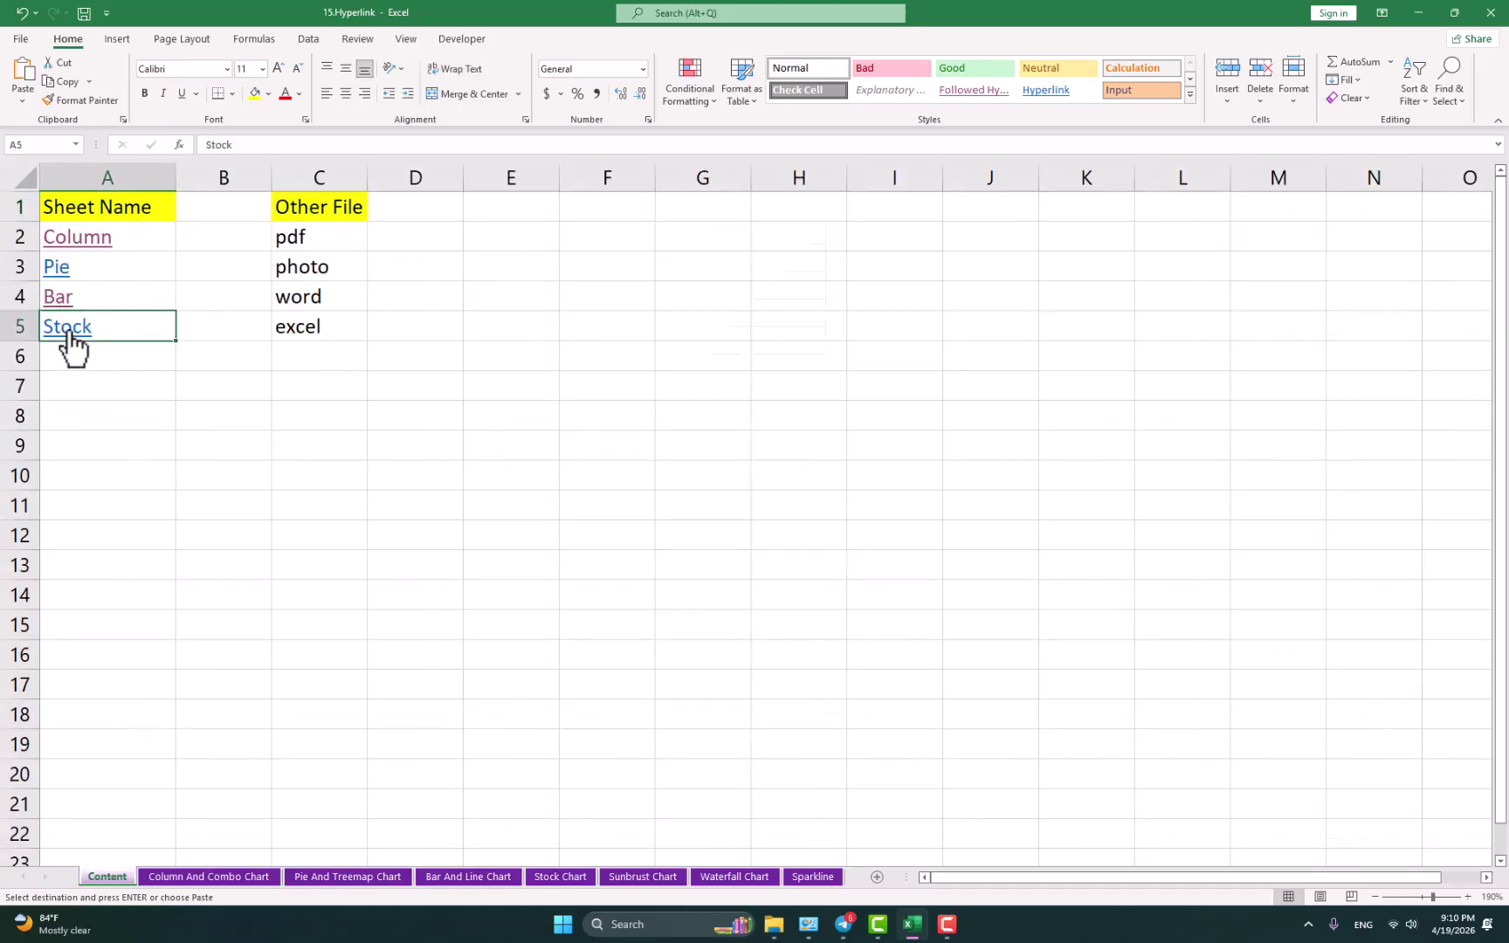